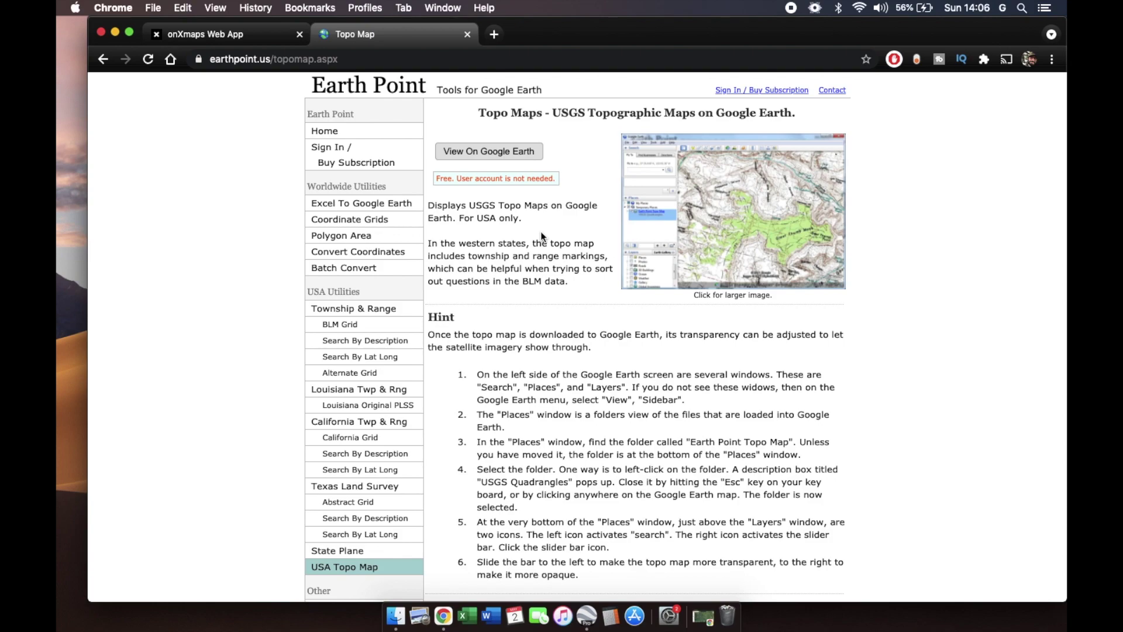
# Load the Earth Point USGS topo map into Google Earth and hide its overlay on the globe
pyautogui.click(503, 152)
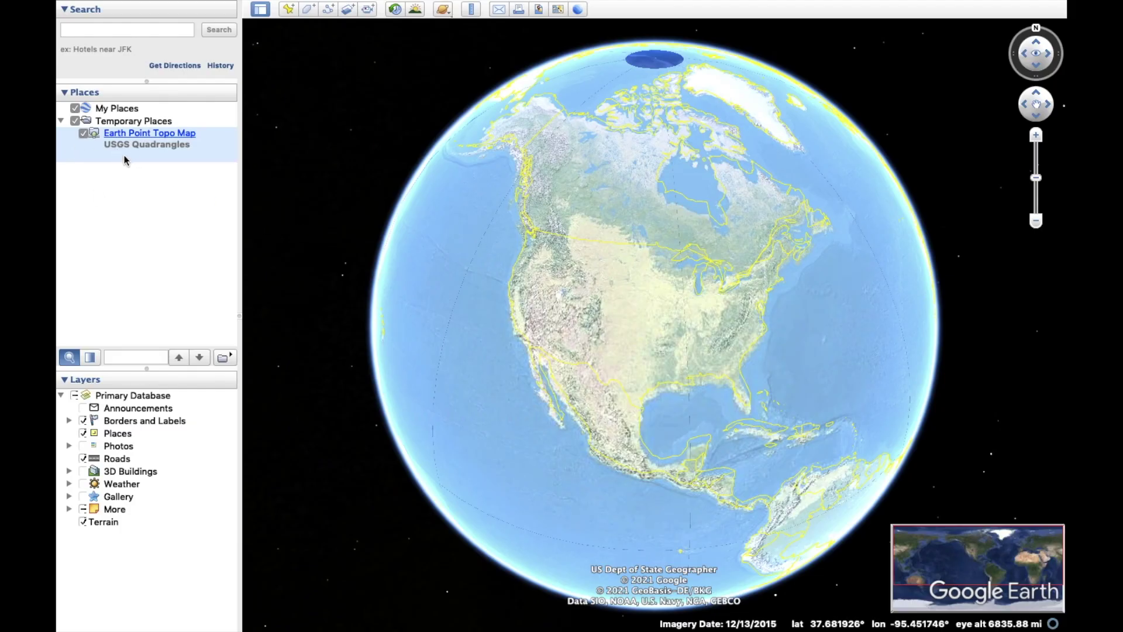
pyautogui.click(83, 133)
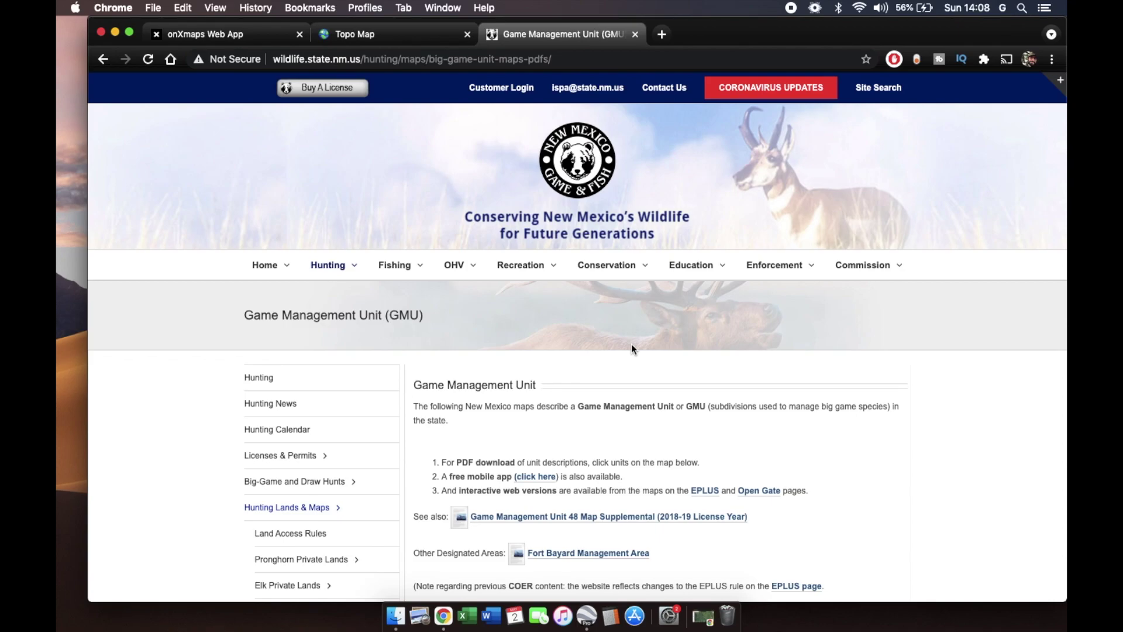
# Look through the New Mexico Game Management Unit page and the U.S. Forest Service allotment result for cattle grazing KML data
pyautogui.scroll(-15, 632, 349)
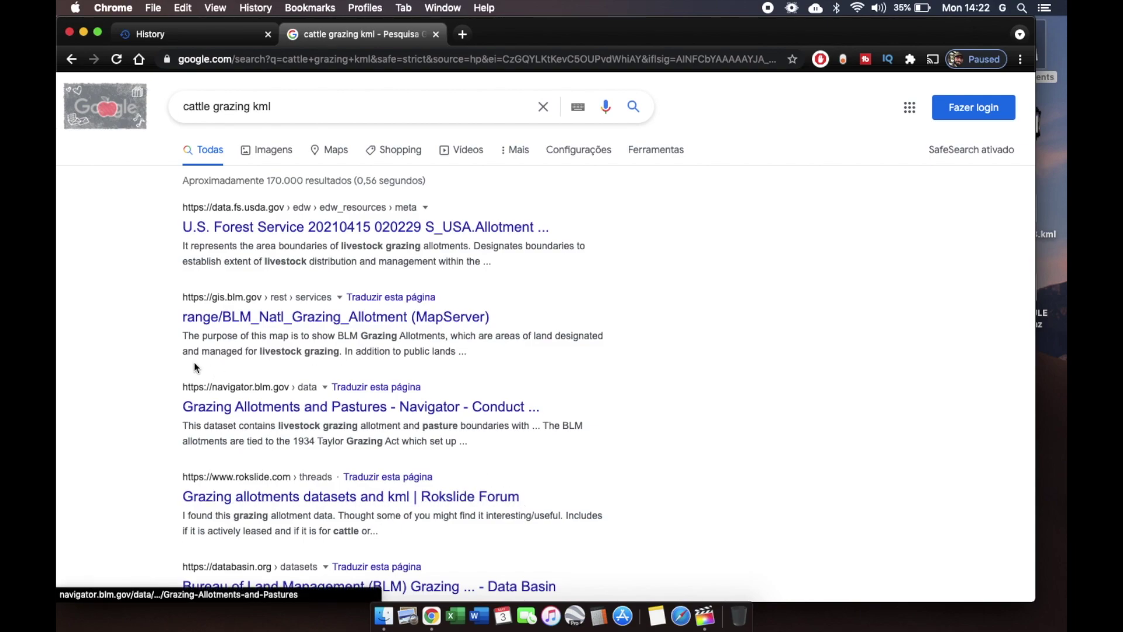
pyautogui.click(291, 233)
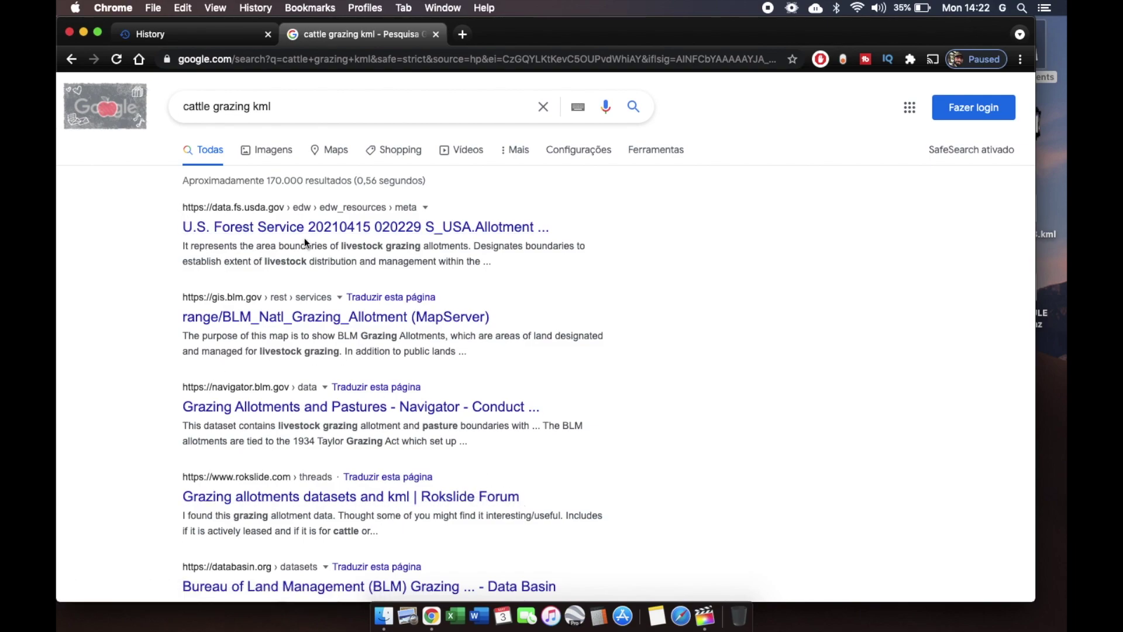
pyautogui.scroll(-4, 377, 400)
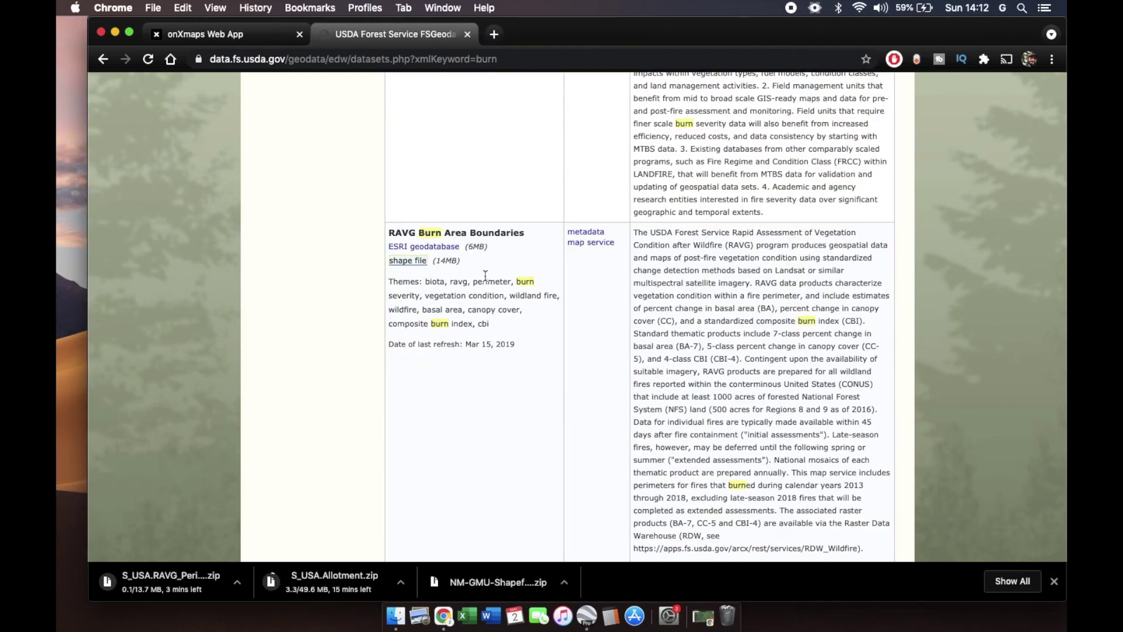
# Review the burn-related Forest Service datasets, including RAVG Burn Area Boundaries and the wildfire occurrence data
pyautogui.scroll(-10, 624, 339)
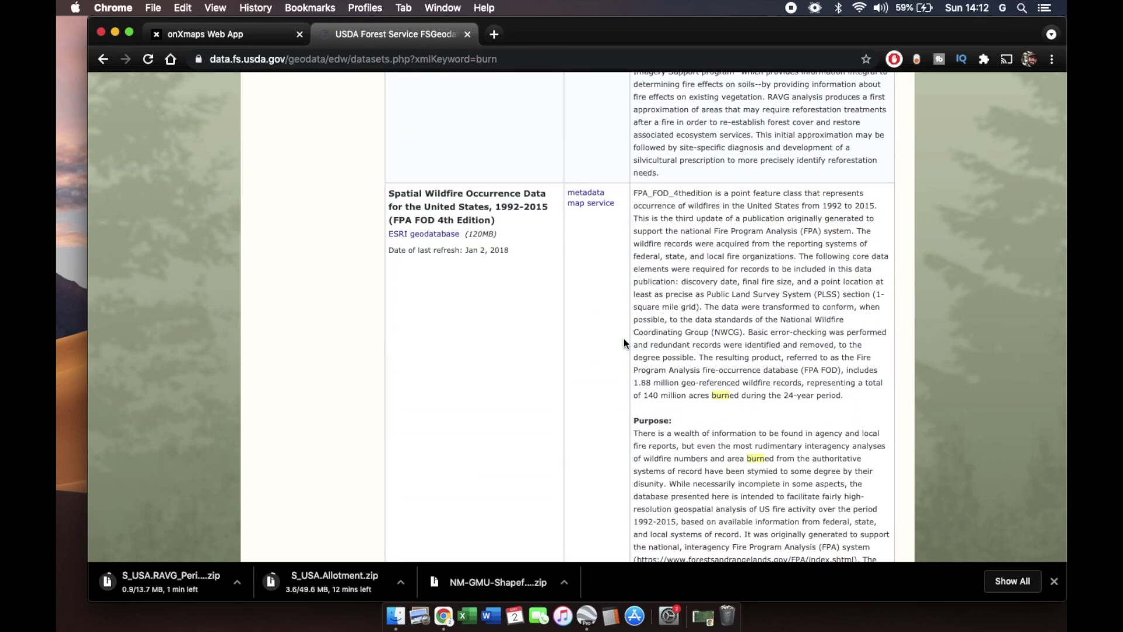
pyautogui.scroll(-5, 623, 340)
pyautogui.scroll(2, 624, 340)
pyautogui.scroll(10, 623, 343)
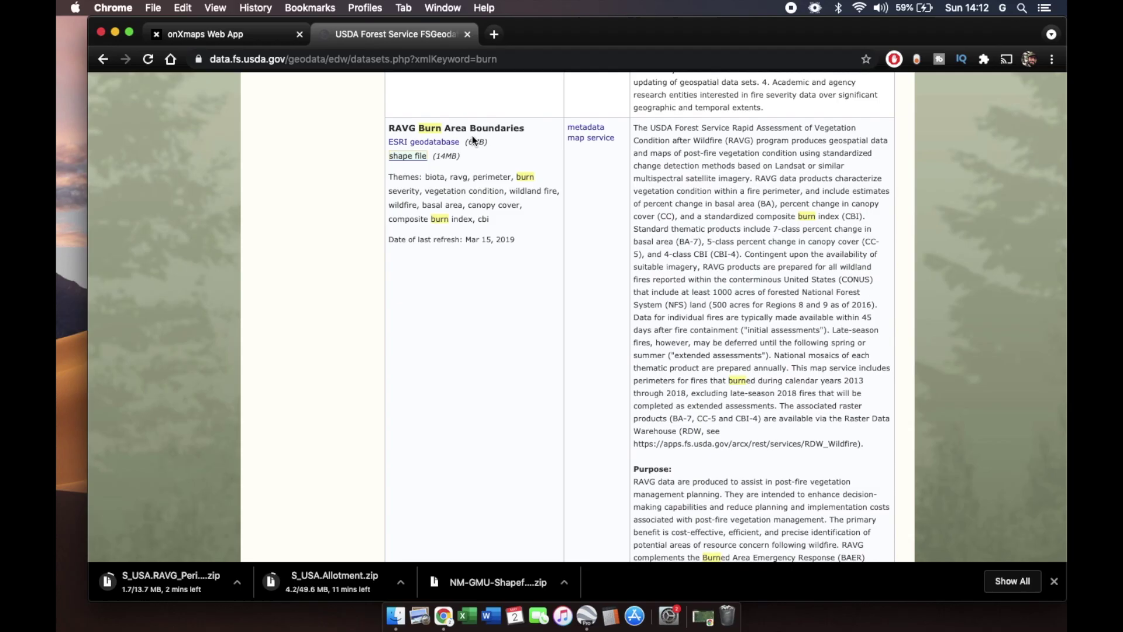
pyautogui.scroll(15, 502, 142)
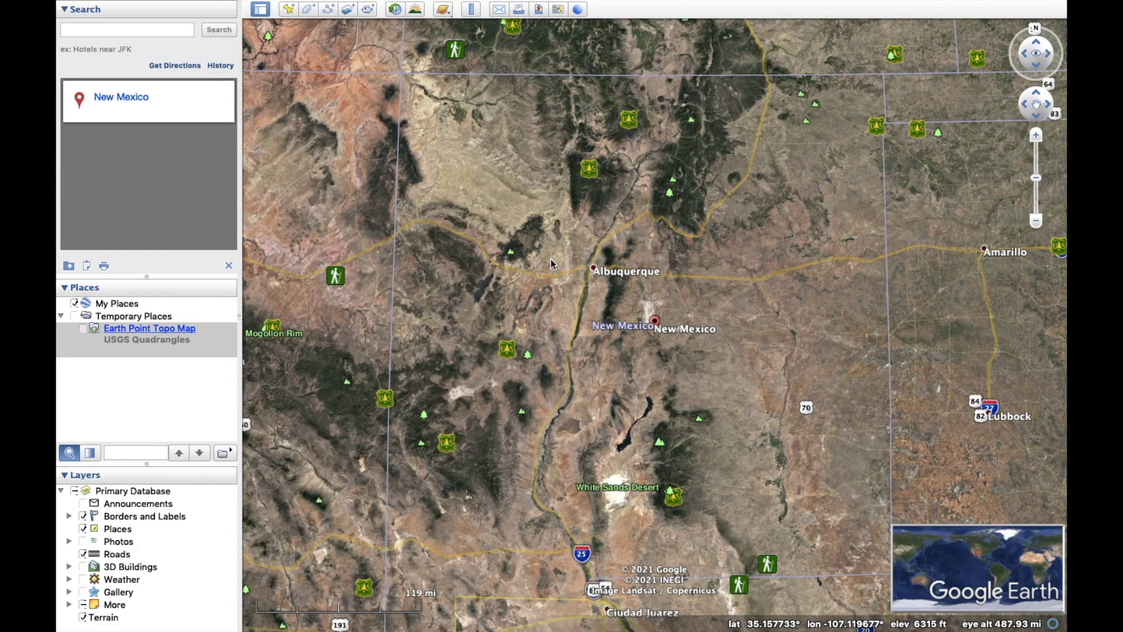
# Import NM_GMU.shp from the NM-GMU-Shapefile-2017 download folder into Google Earth
pyautogui.click(195, 7)
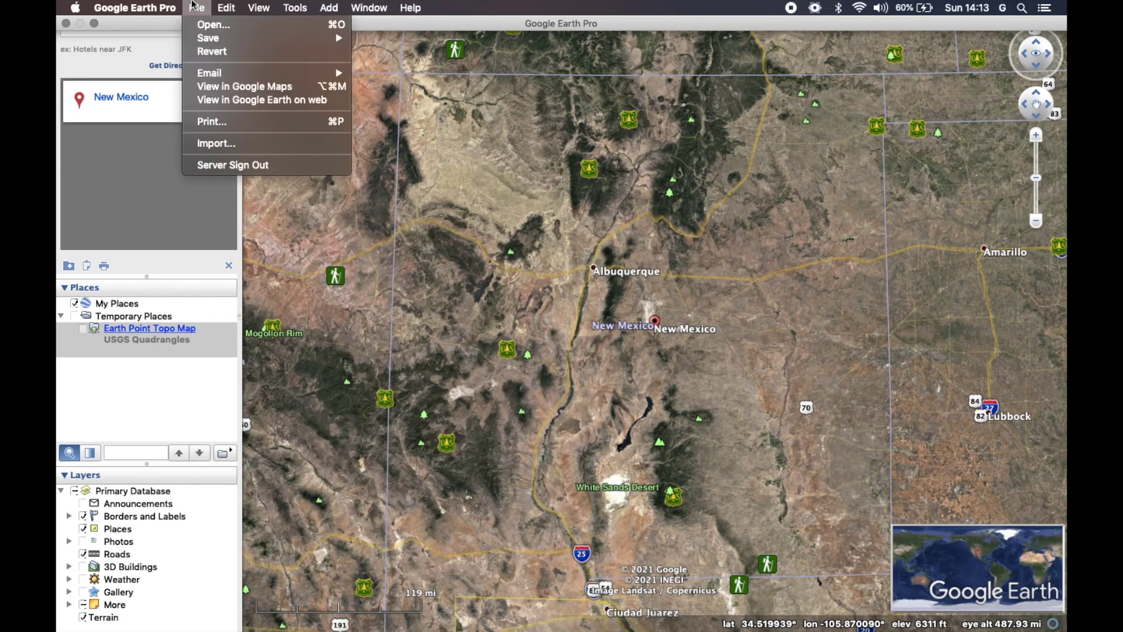
pyautogui.click(237, 143)
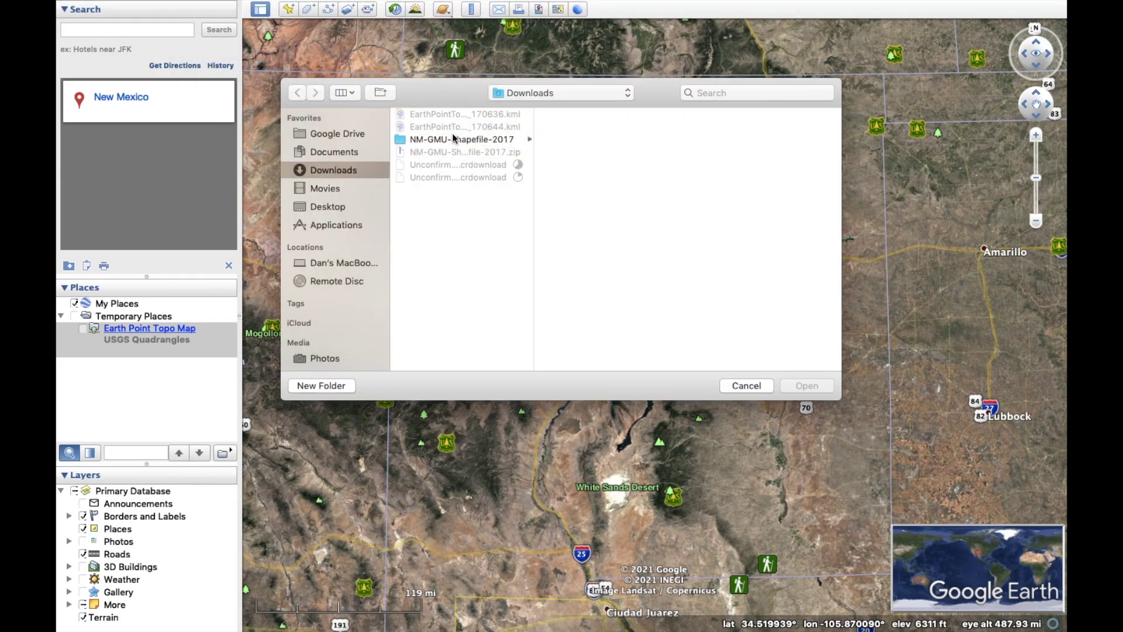
pyautogui.click(459, 141)
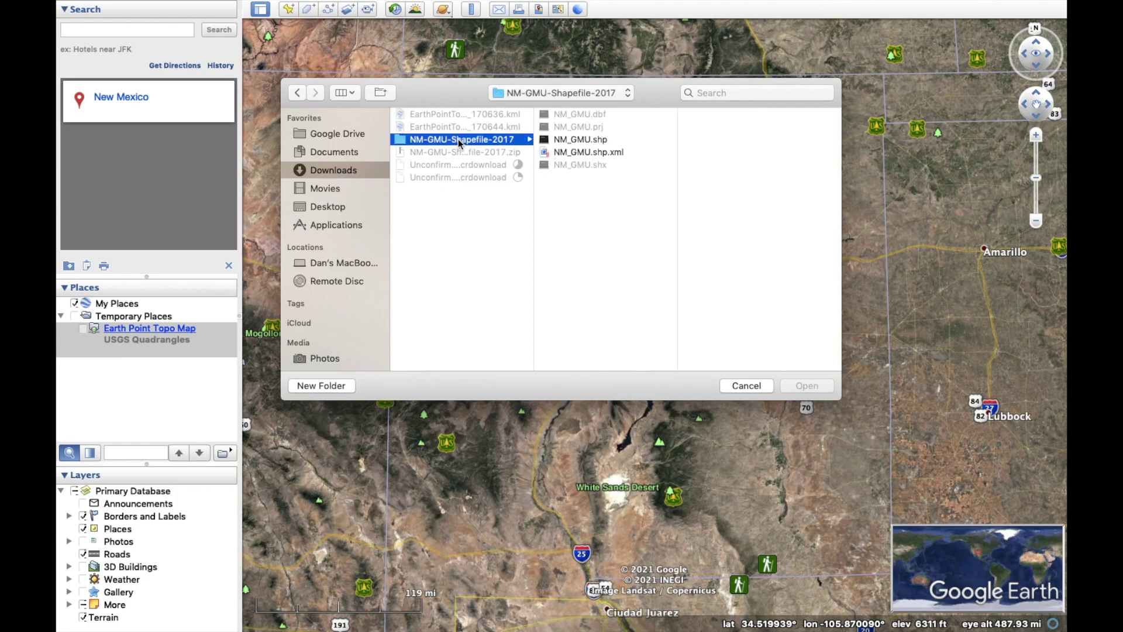
pyautogui.click(577, 154)
pyautogui.click(575, 142)
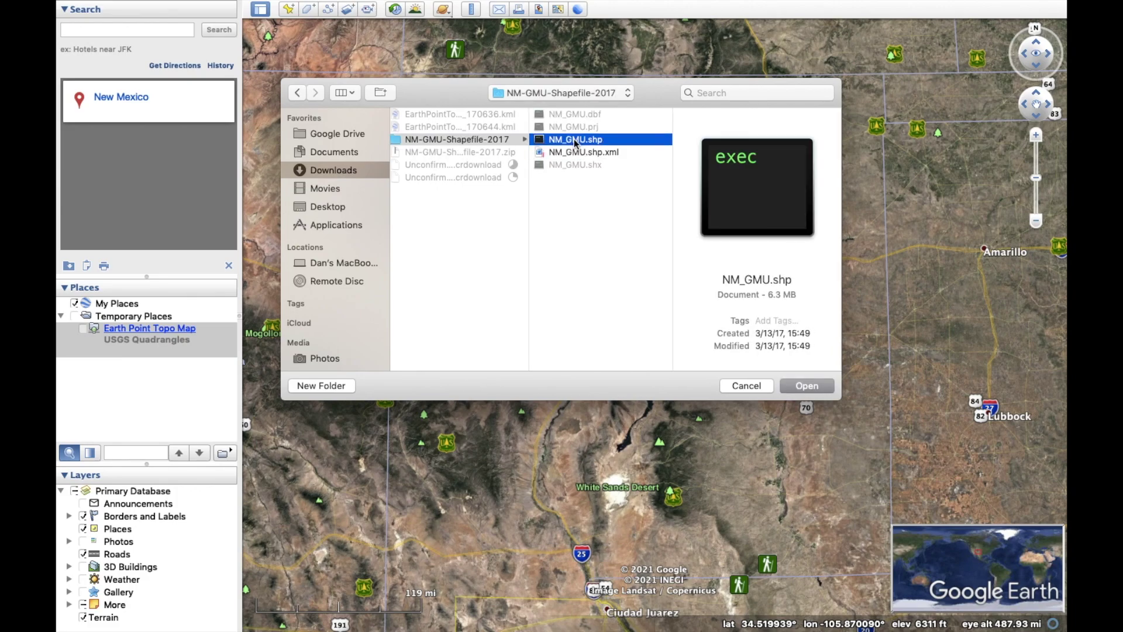
pyautogui.click(791, 386)
# Style the NM_GMU.shp folder with green boundary lines of width 3 and an area opacity of 0%
pyautogui.rightClick(175, 364)
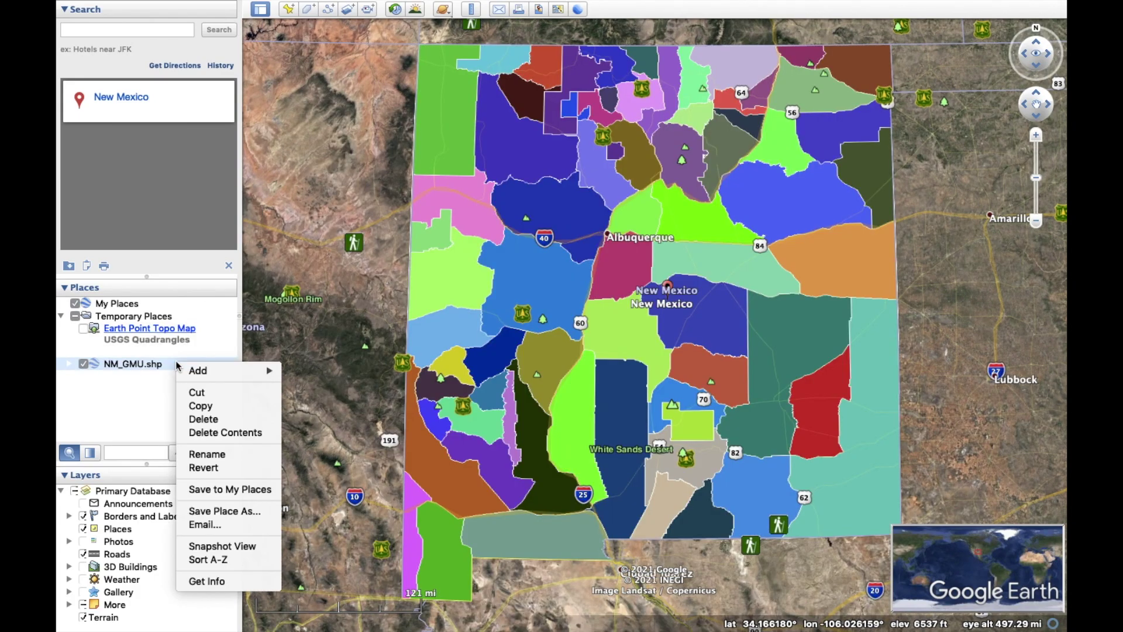
pyautogui.click(215, 583)
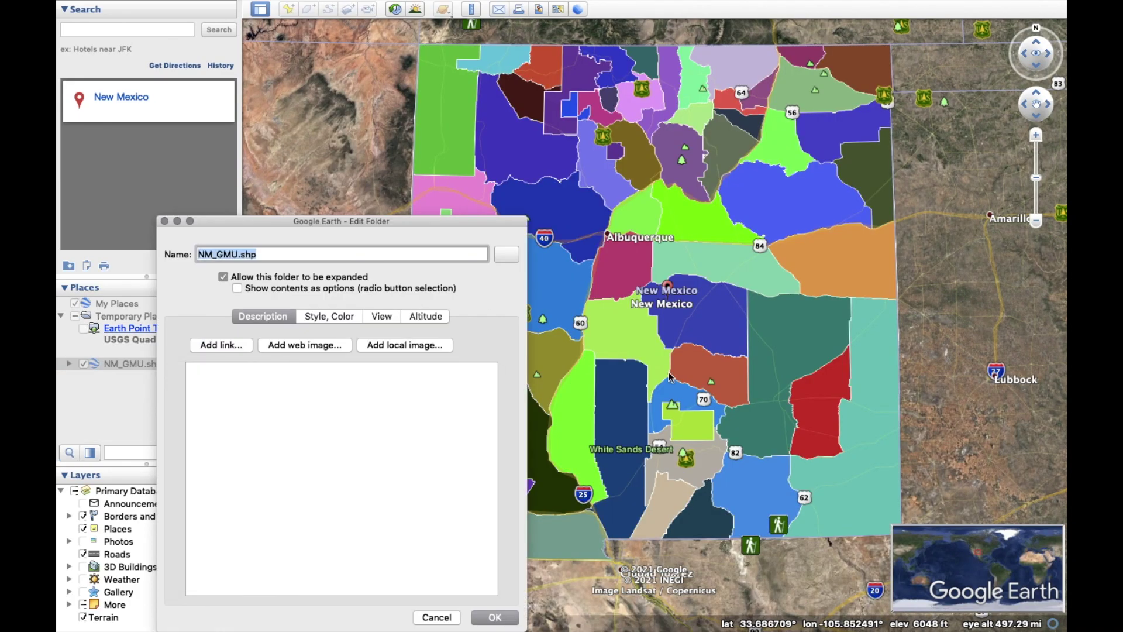
pyautogui.click(328, 317)
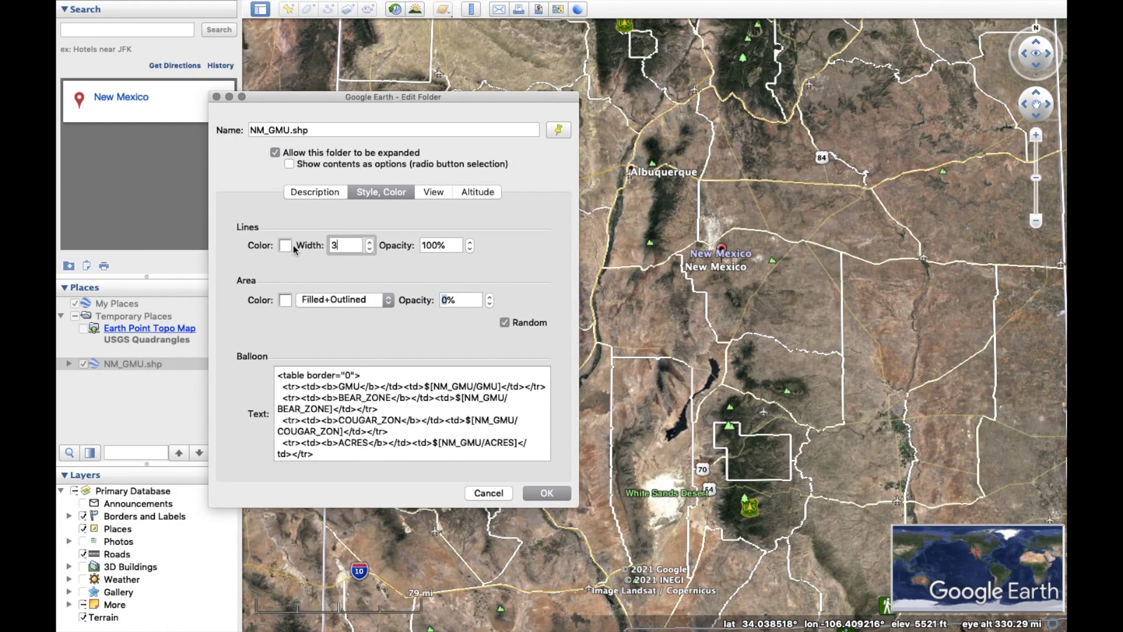
pyautogui.click(284, 246)
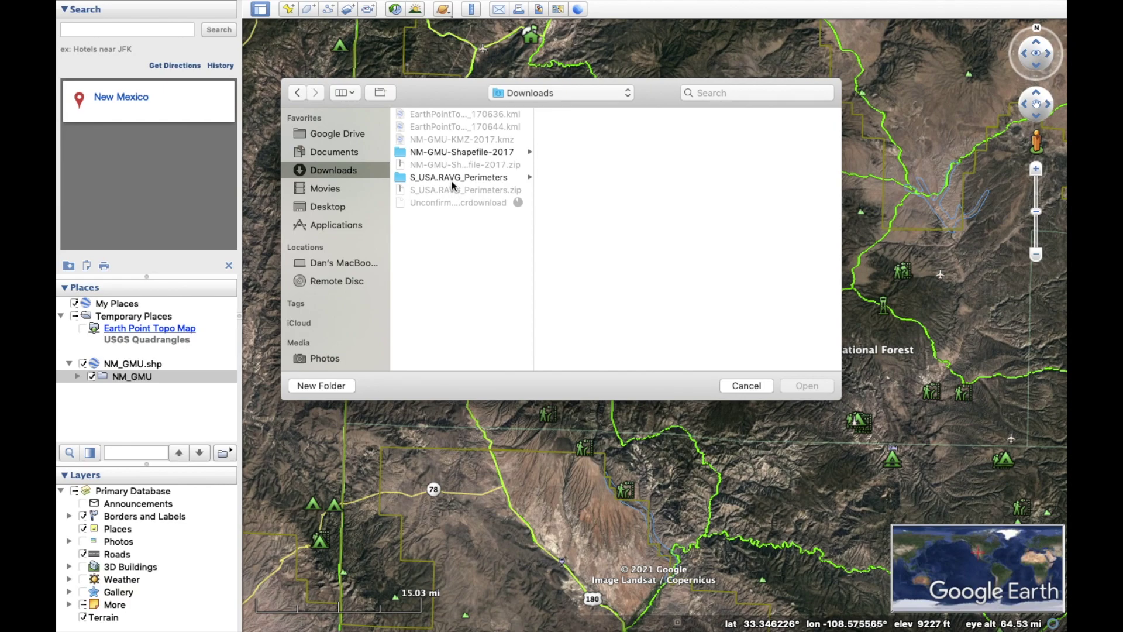
# Import the S_USA.RAVG_Perimeters.shp burn perimeters and the S_USA.Allotment.shp grazing allotments from the downloads
pyautogui.click(451, 177)
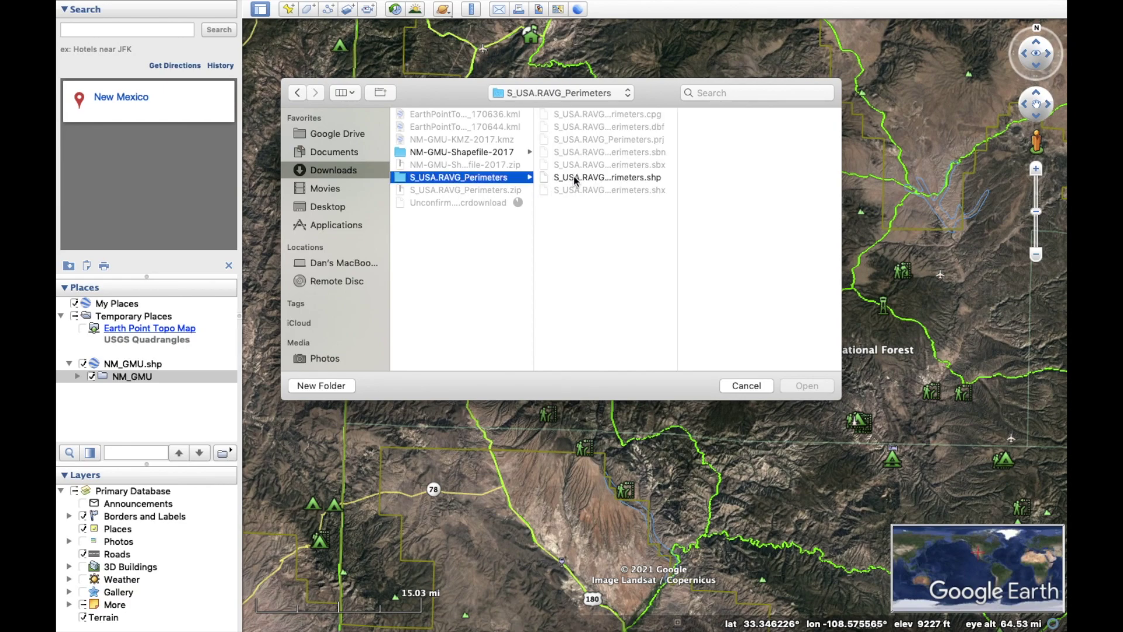
pyautogui.click(575, 178)
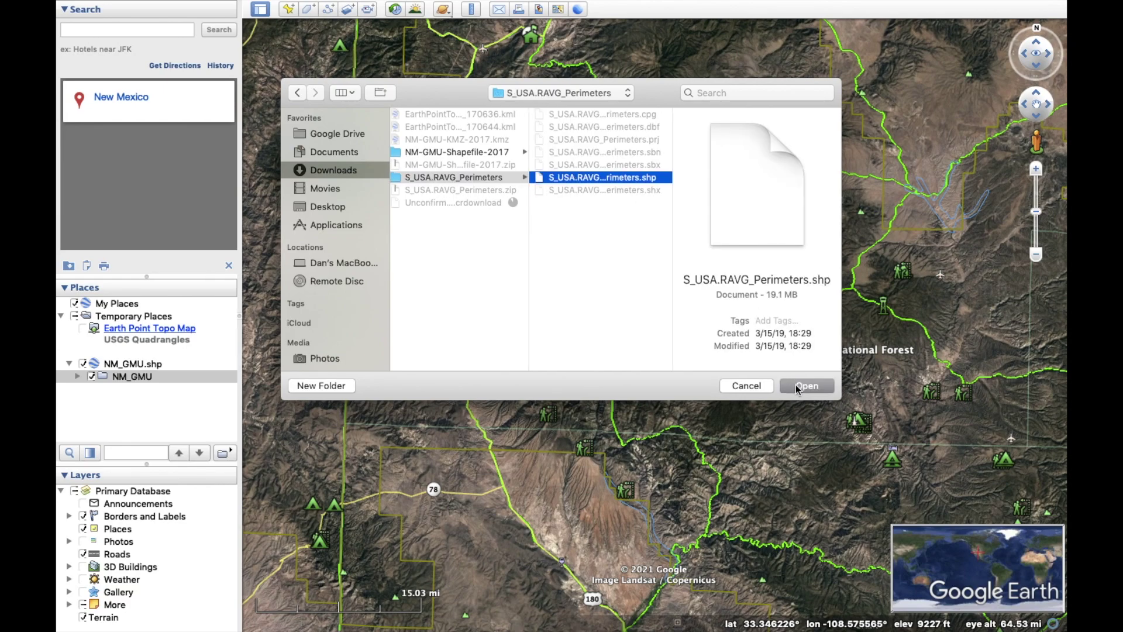
pyautogui.click(798, 387)
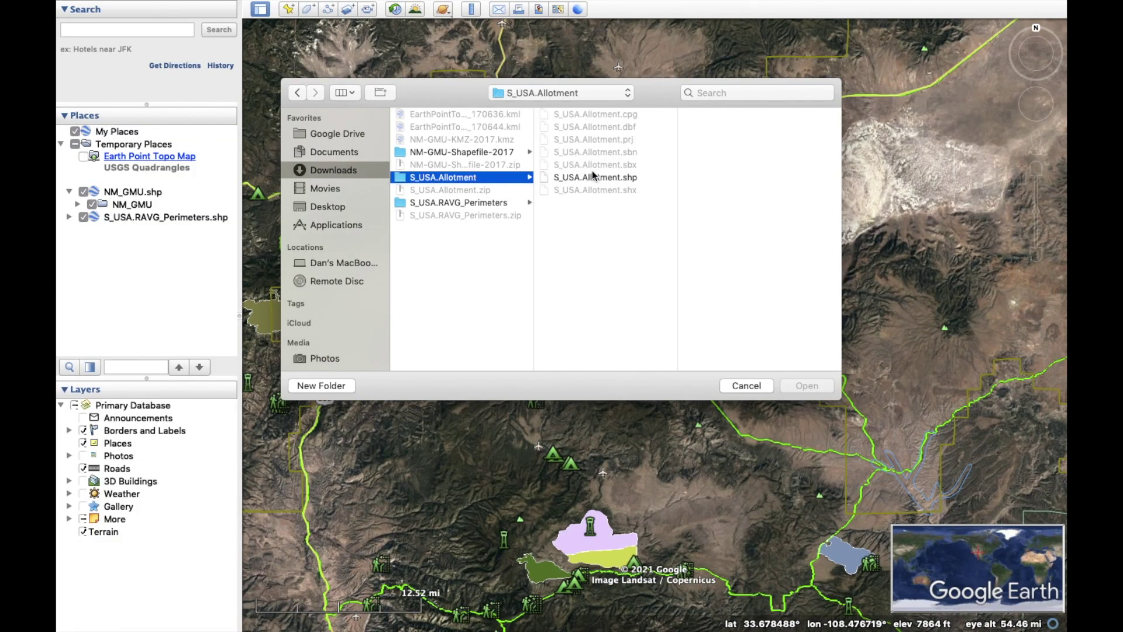
pyautogui.click(592, 176)
pyautogui.click(807, 387)
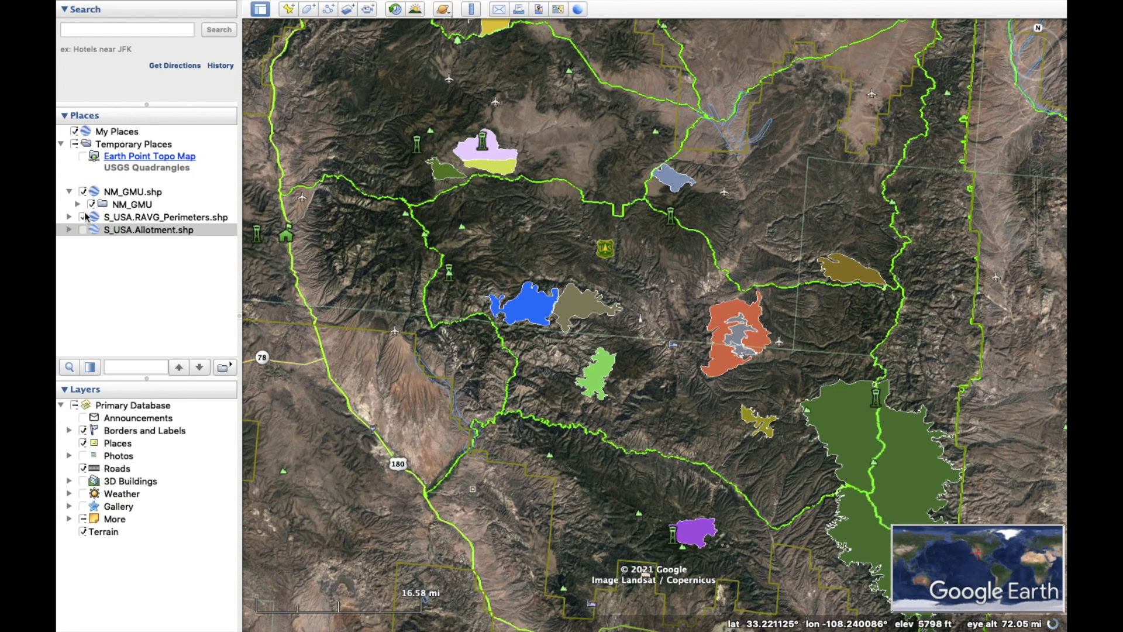
# Switch the S_USA.RAVG_Perimeters.shp layer off and on to compare the map with and without burn areas
pyautogui.click(83, 218)
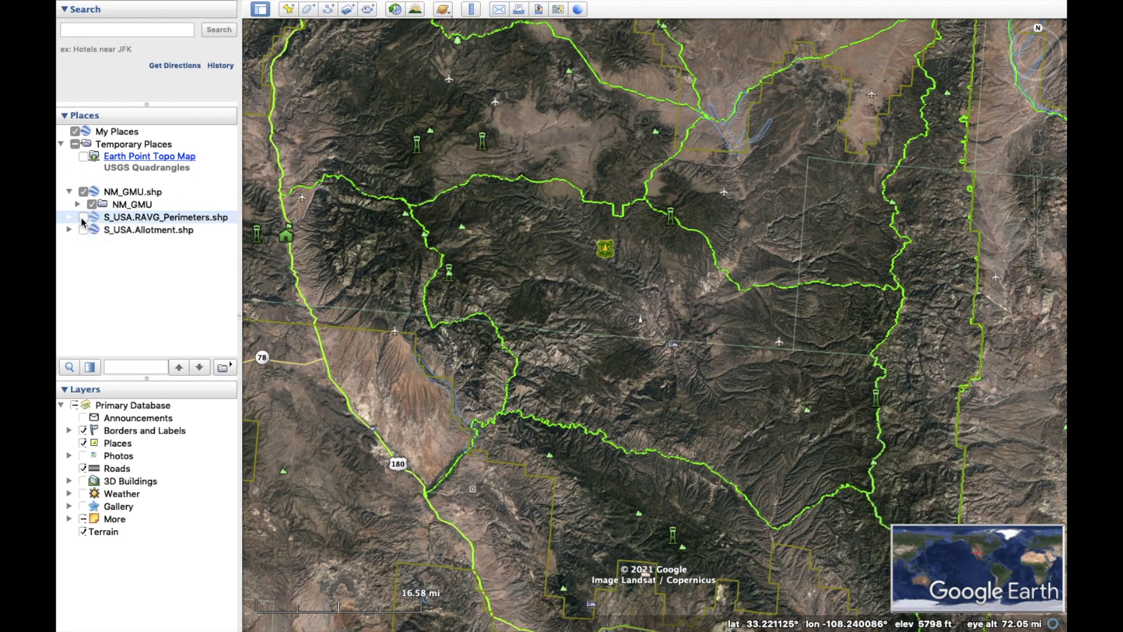
pyautogui.click(83, 217)
pyautogui.click(82, 218)
pyautogui.click(83, 219)
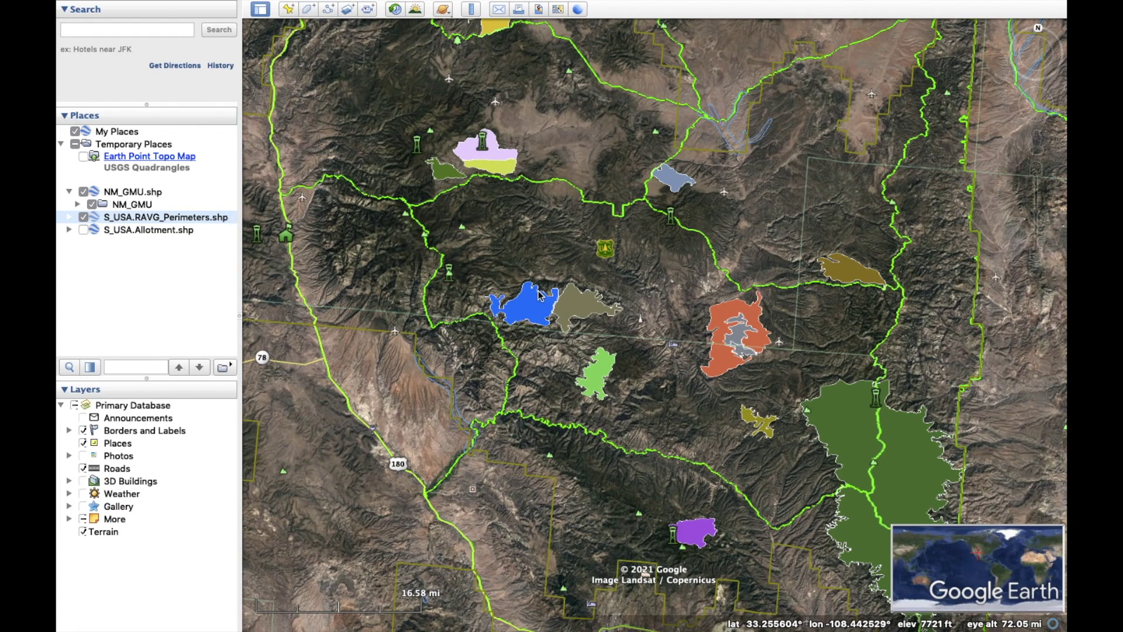
# Check the fire year and acreage details of several burn areas on the map, closing the last information balloon
pyautogui.click(553, 303)
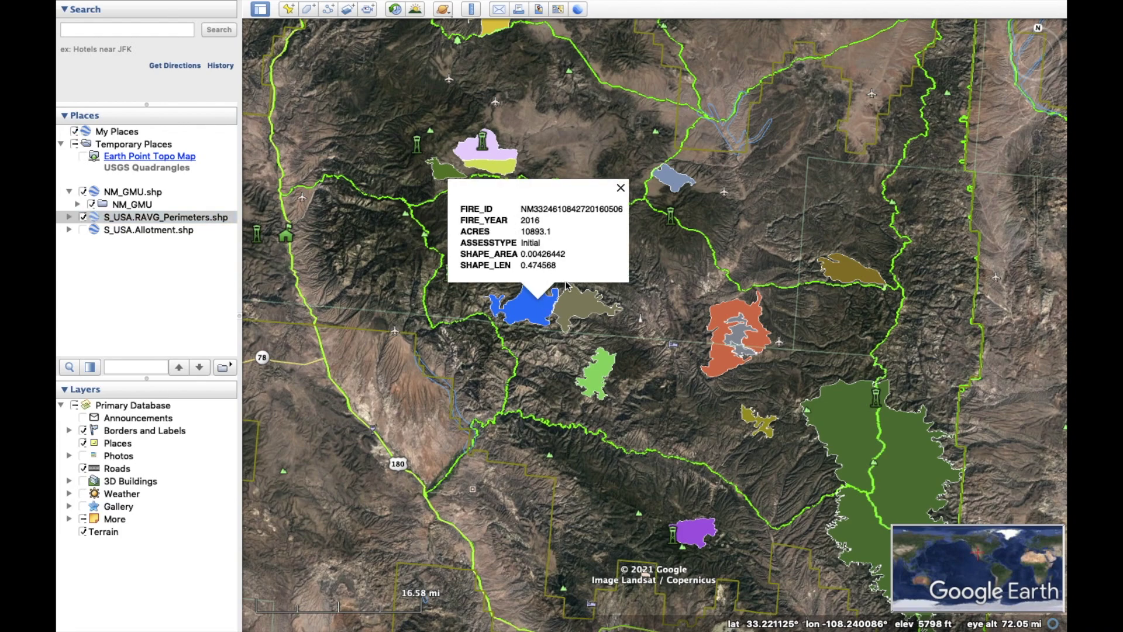
pyautogui.click(584, 302)
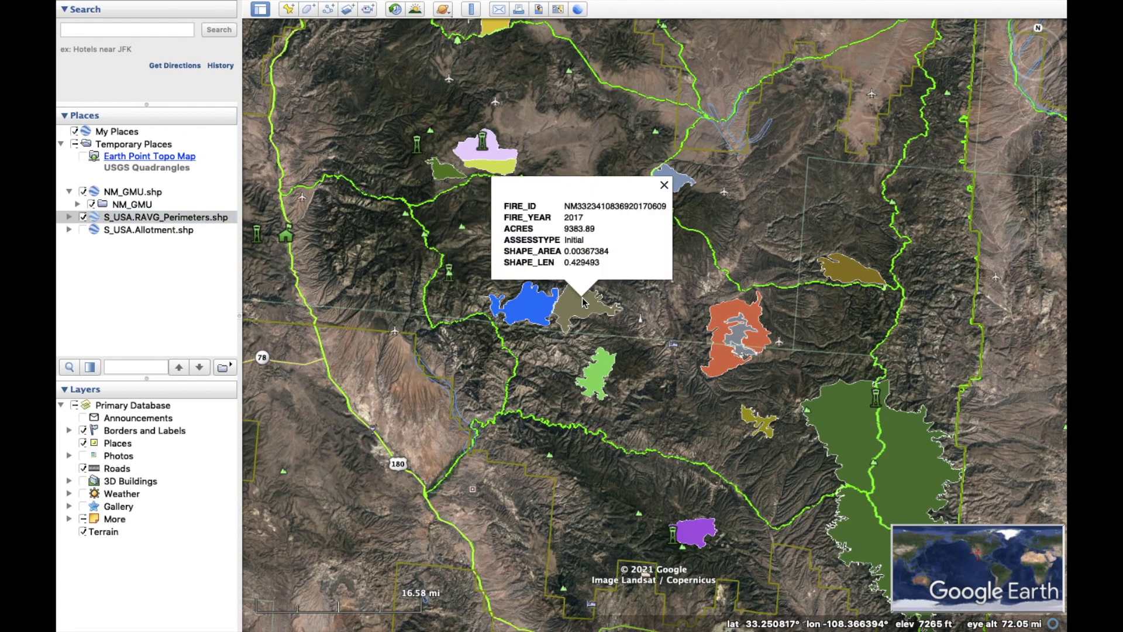
pyautogui.click(741, 354)
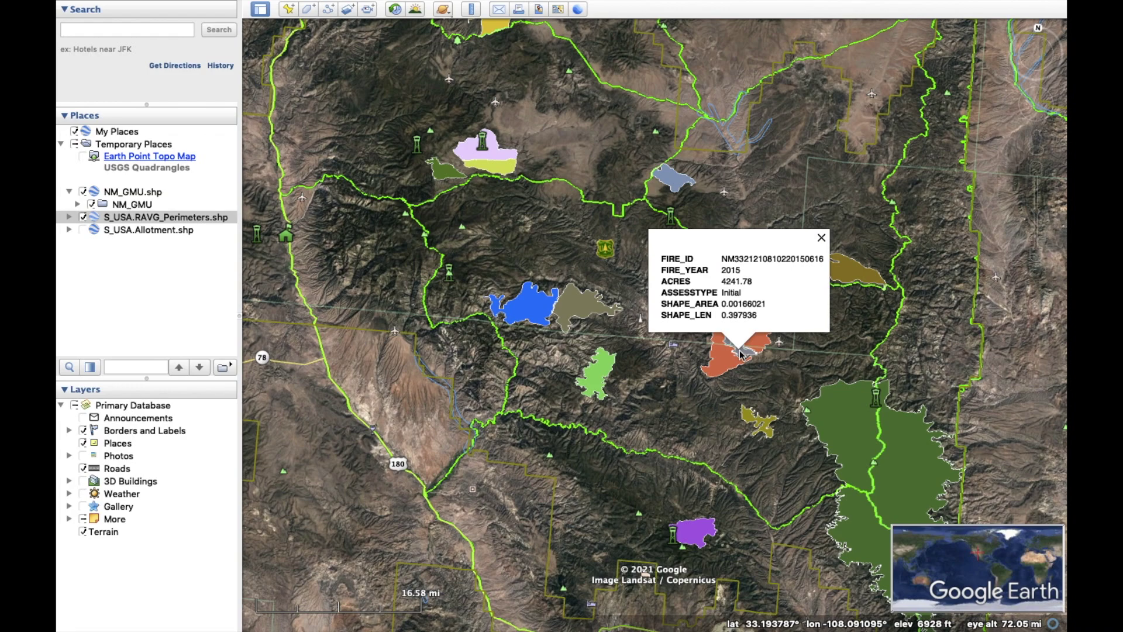
pyautogui.click(753, 420)
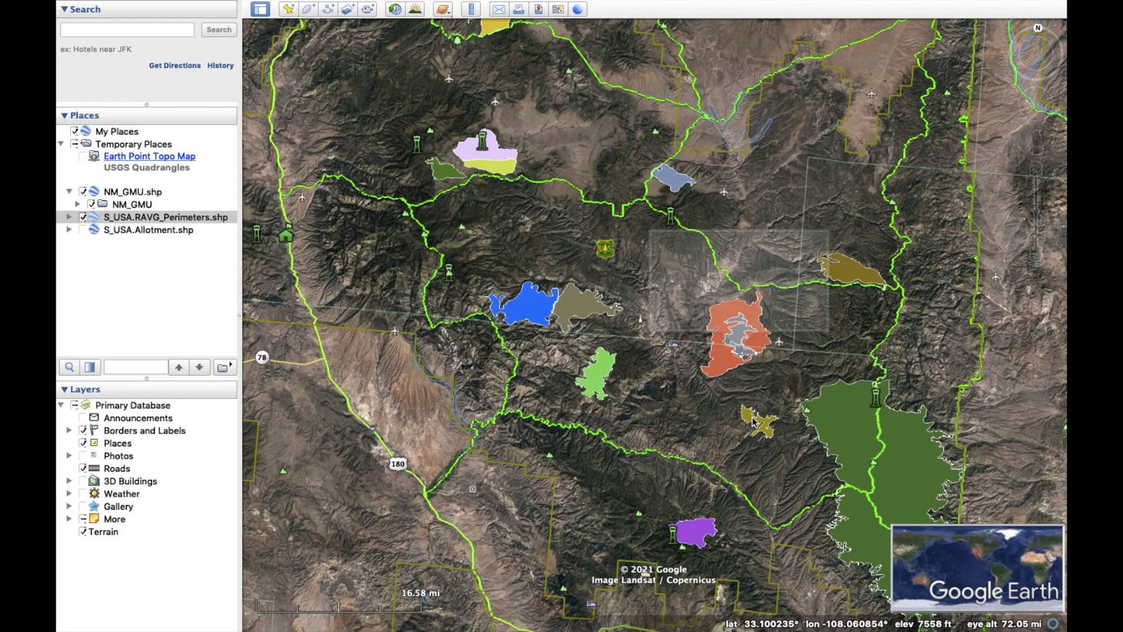
pyautogui.click(841, 416)
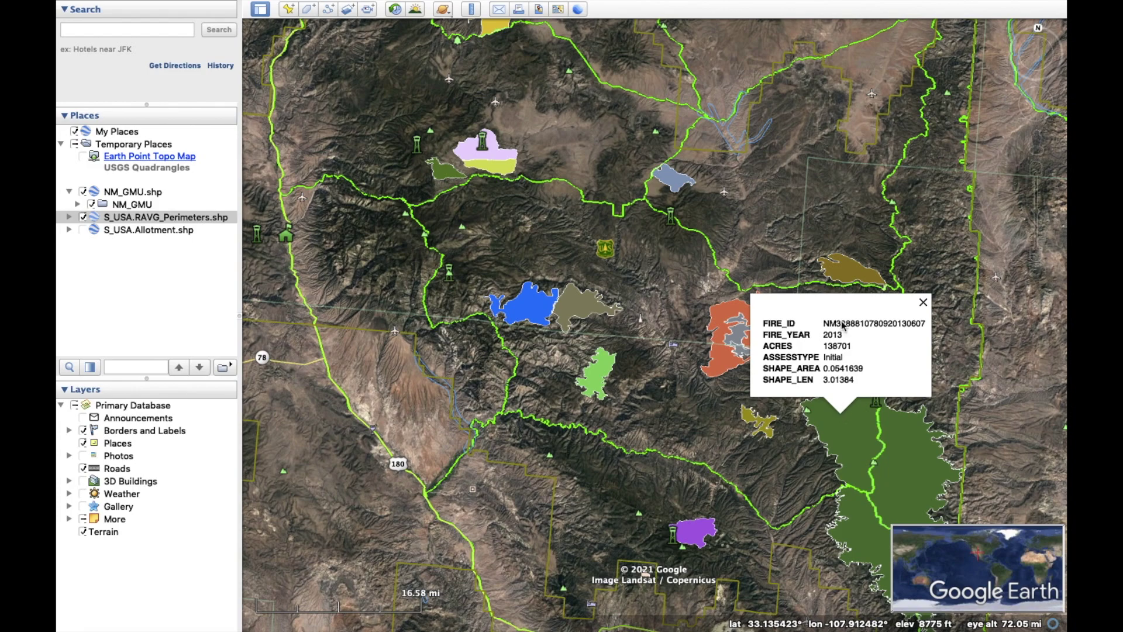
pyautogui.click(843, 275)
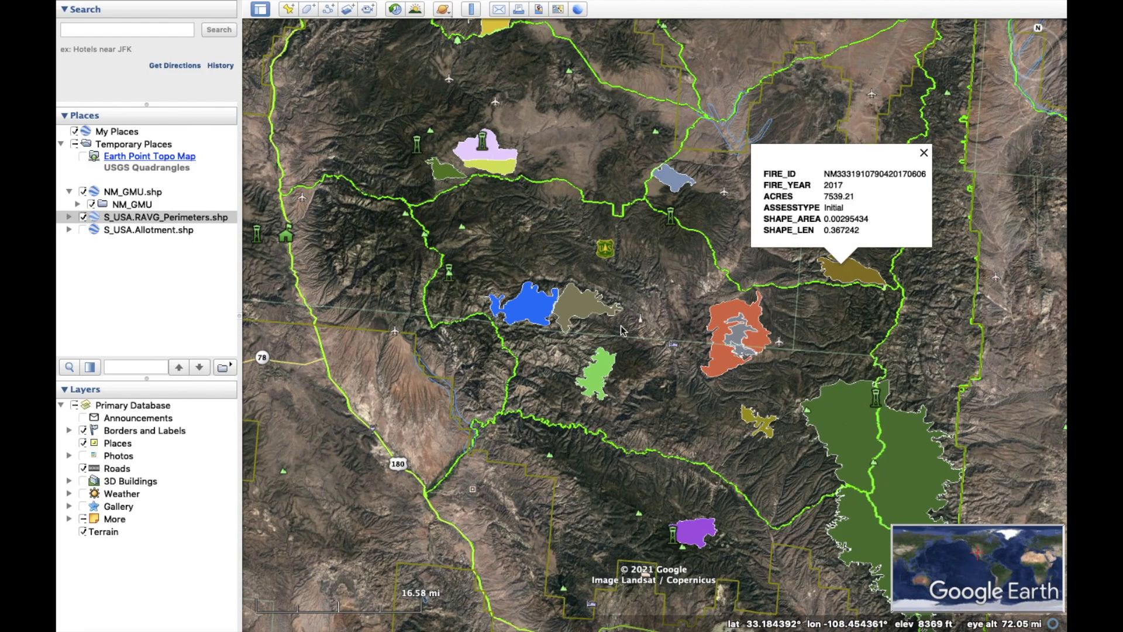
pyautogui.click(924, 152)
# Hide the burn perimeters layer and display the S_USA.Allotment.shp grazing allotments instead
pyautogui.click(83, 217)
pyautogui.click(83, 230)
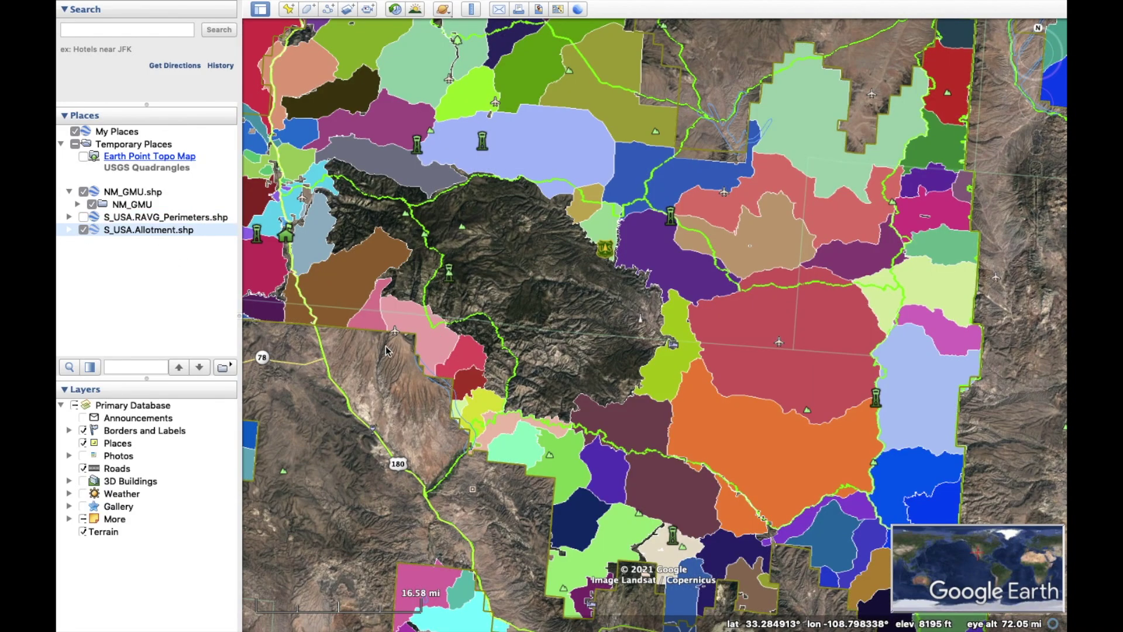
# Hide the grazing allotments, view the details of the game management unit at the map's centre, and close its balloon
pyautogui.click(83, 229)
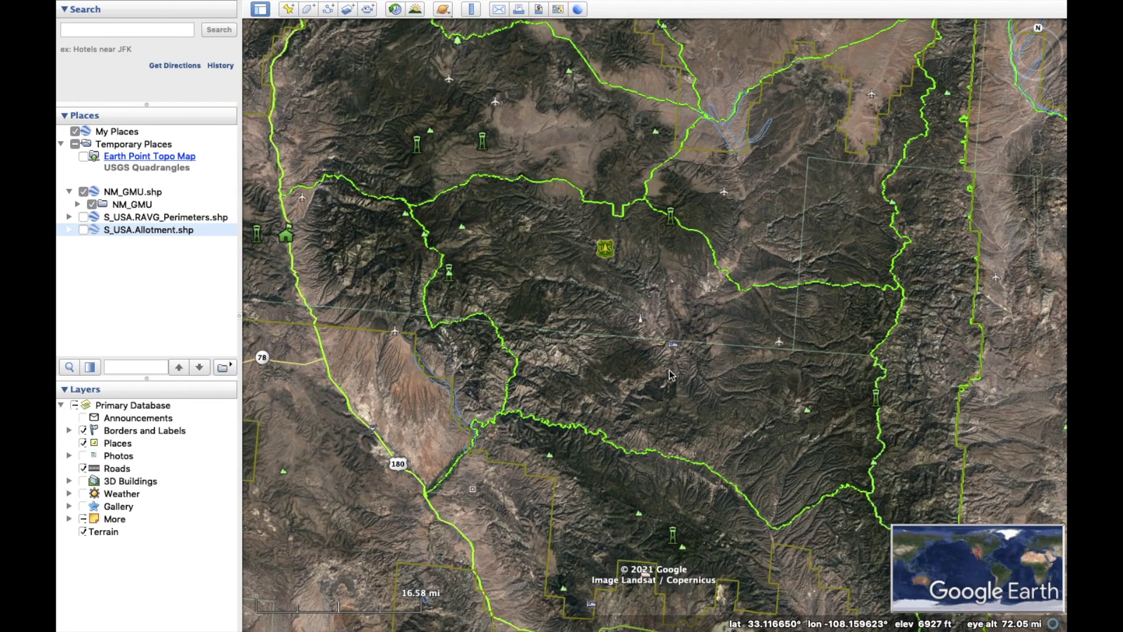
pyautogui.click(592, 321)
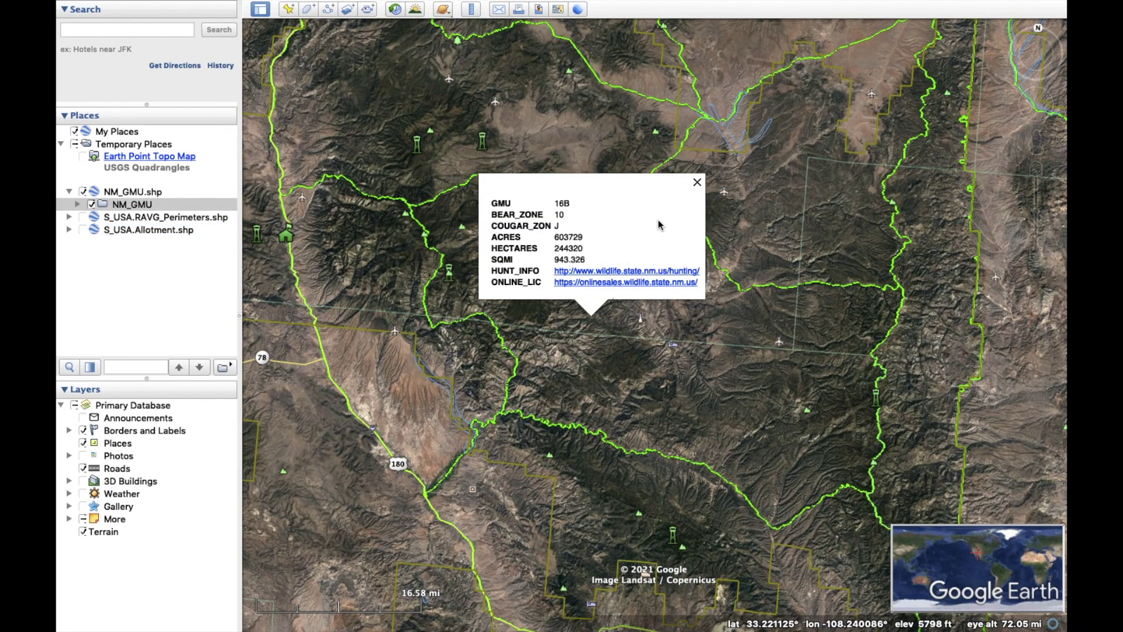
pyautogui.click(698, 183)
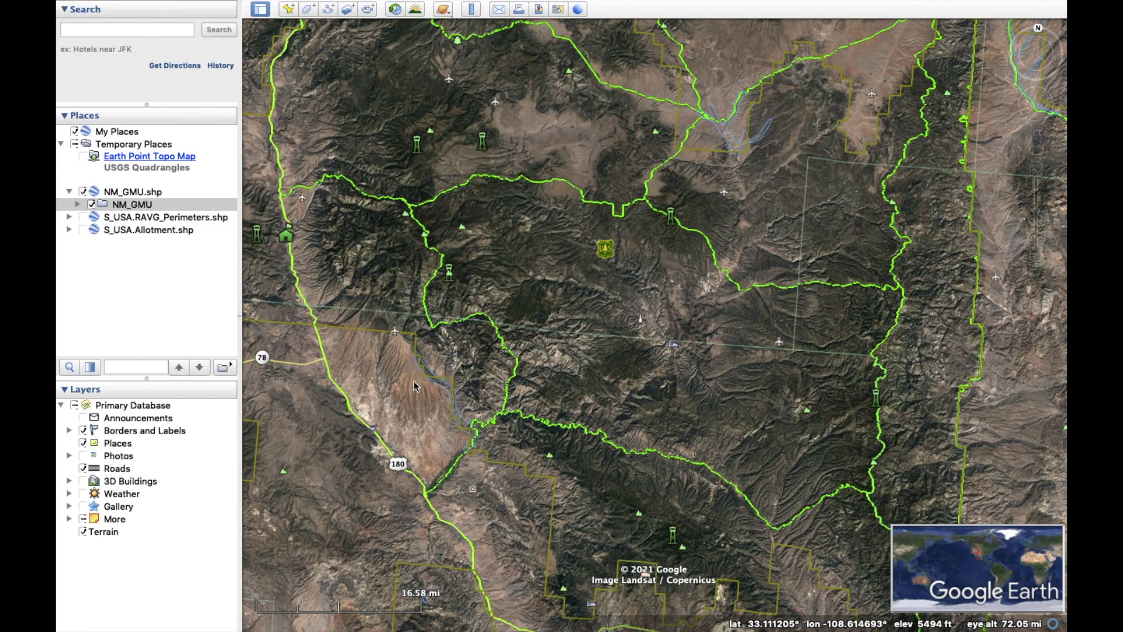
# Show the grazing allotments layer again and examine the details of the dark maroon allotment south of the uncovered area
pyautogui.click(83, 230)
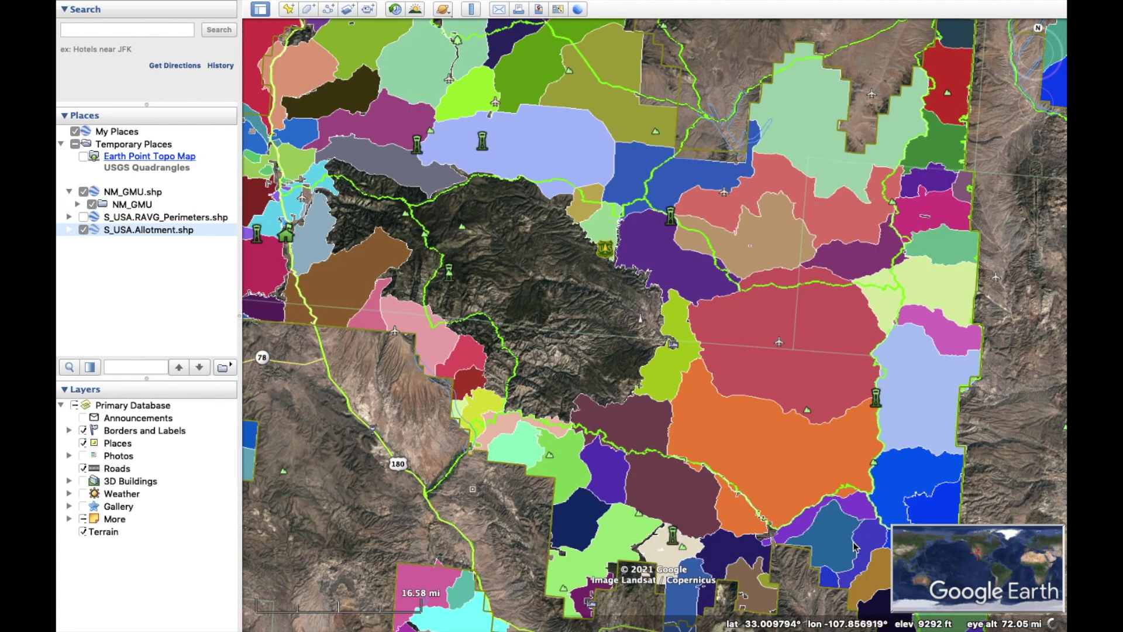
pyautogui.click(619, 422)
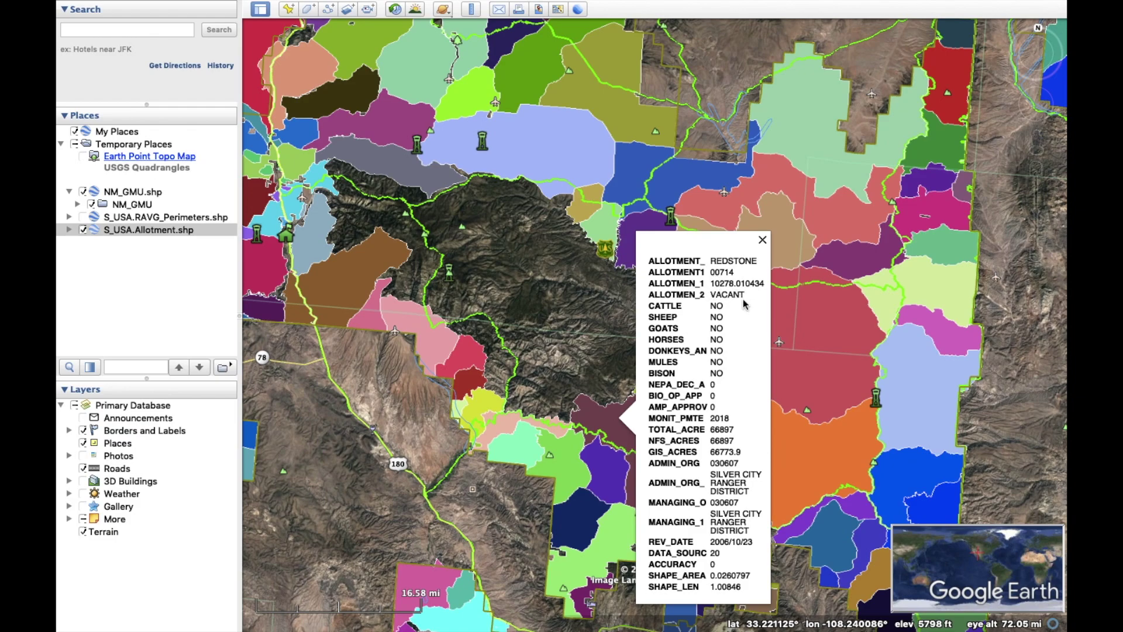
pyautogui.scroll(5, 594, 404)
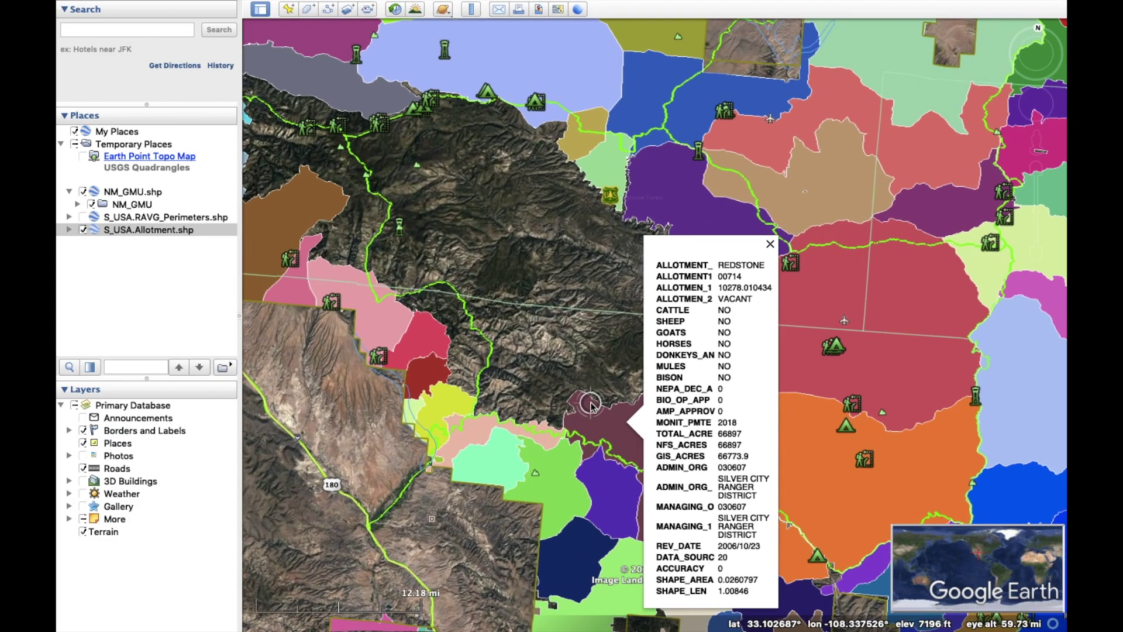
# Make the fill of the dark maroon Redstone allotment fully transparent through its area opacity
pyautogui.rightClick(604, 446)
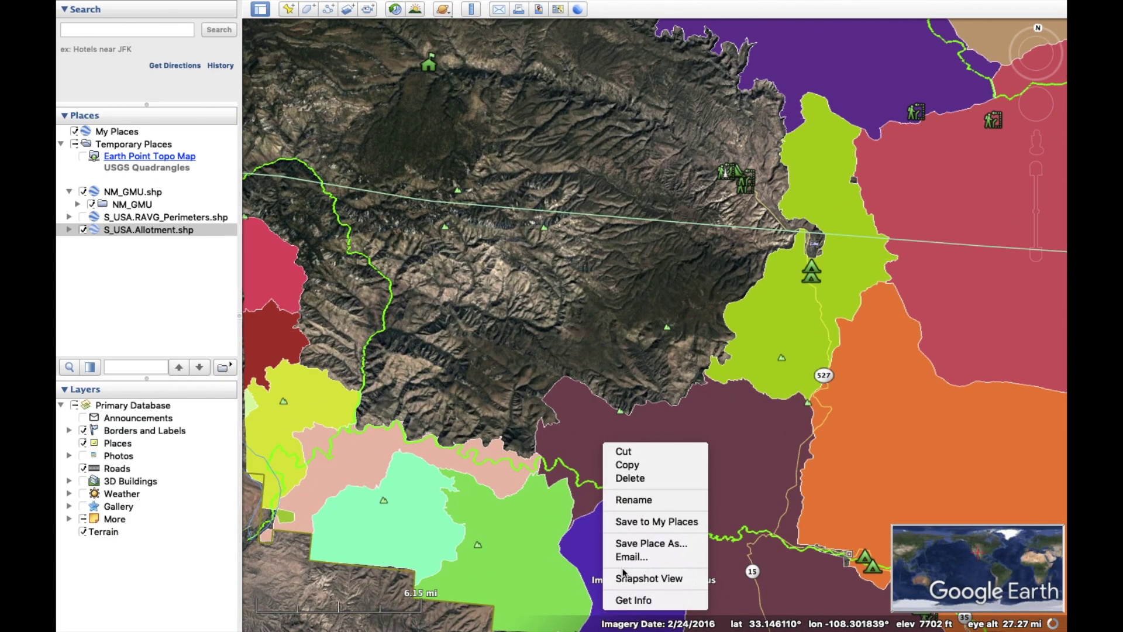
pyautogui.click(626, 605)
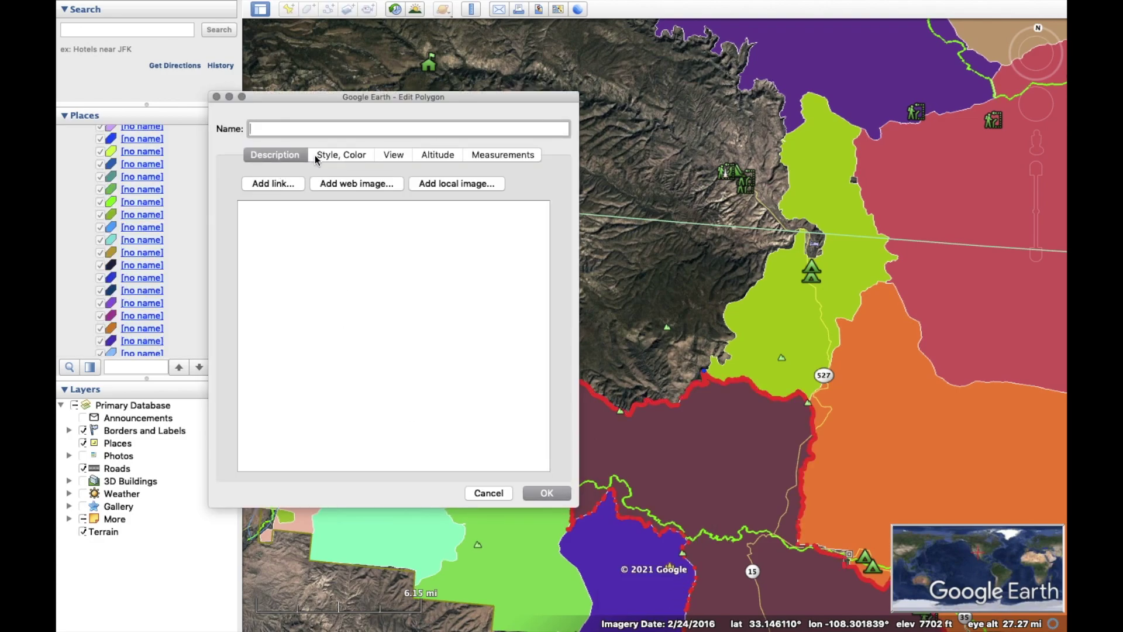
pyautogui.click(316, 154)
pyautogui.moveTo(441, 263); pyautogui.dragTo(453, 266)
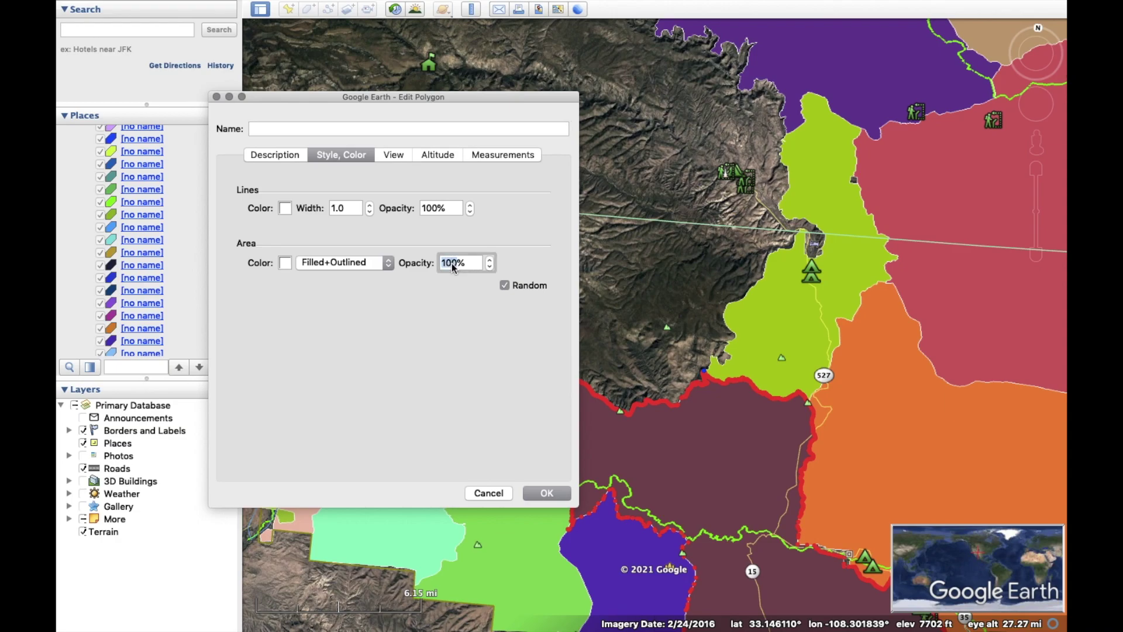
pyautogui.press('Return')
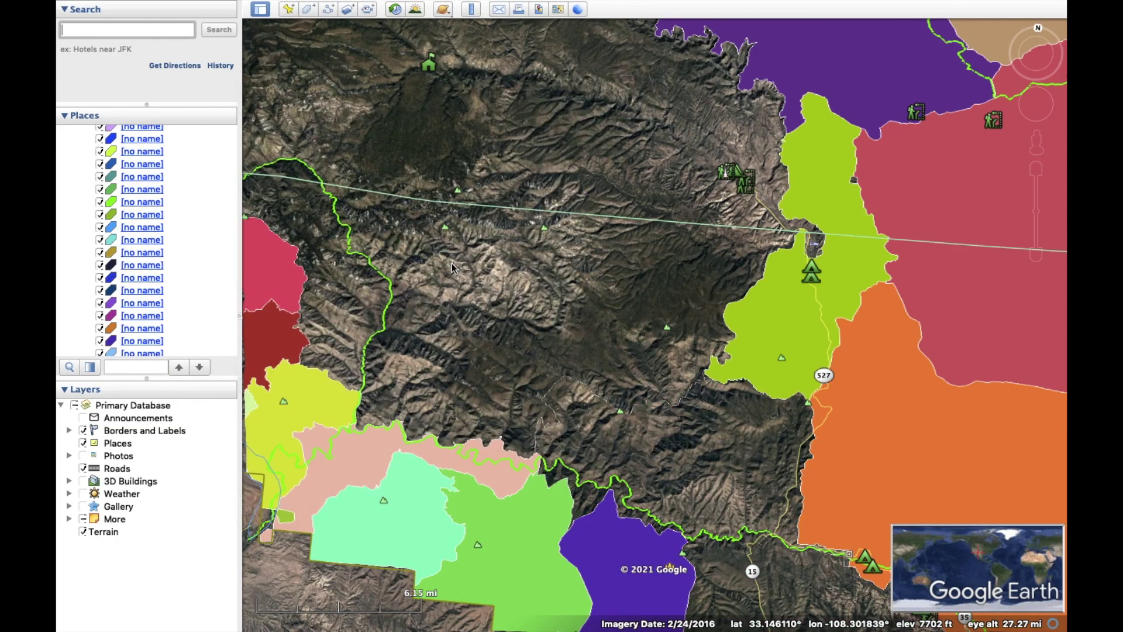
# View the details of the lime-green allotment along road 527 and make its fill transparent as well
pyautogui.click(760, 307)
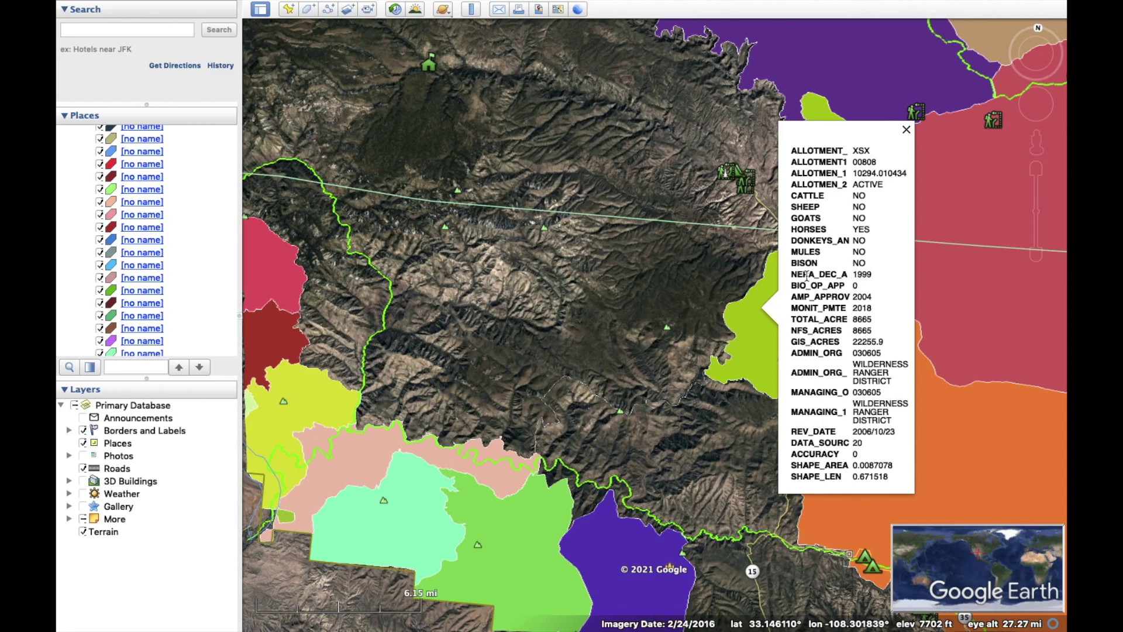
pyautogui.rightClick(754, 330)
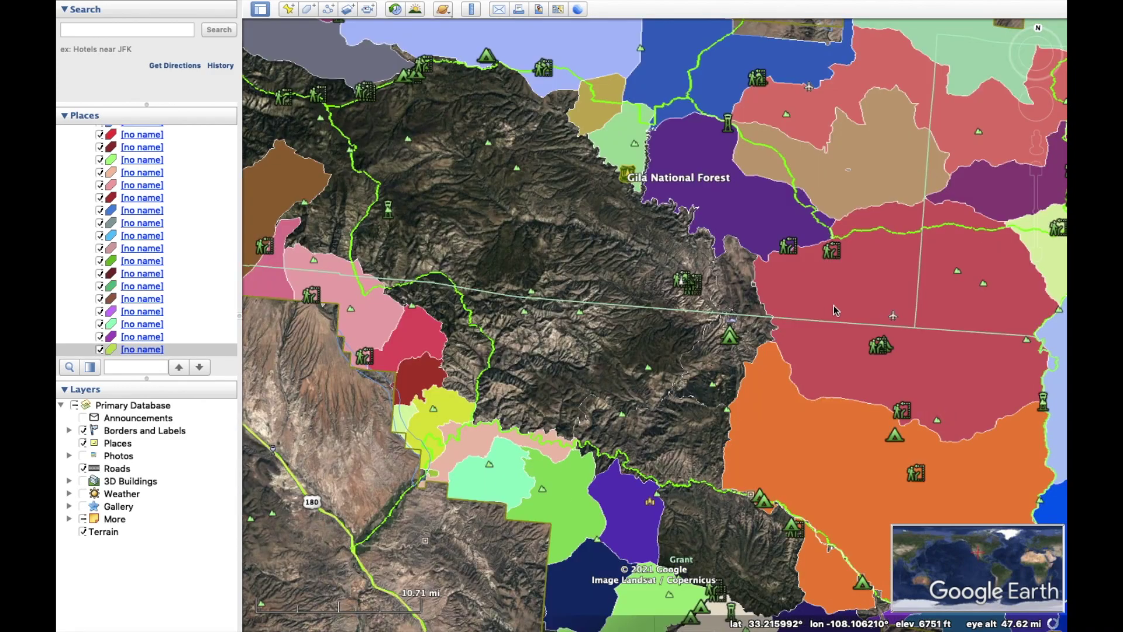
# View the details of the large crimson allotment east of the cleared area and open its properties
pyautogui.click(836, 310)
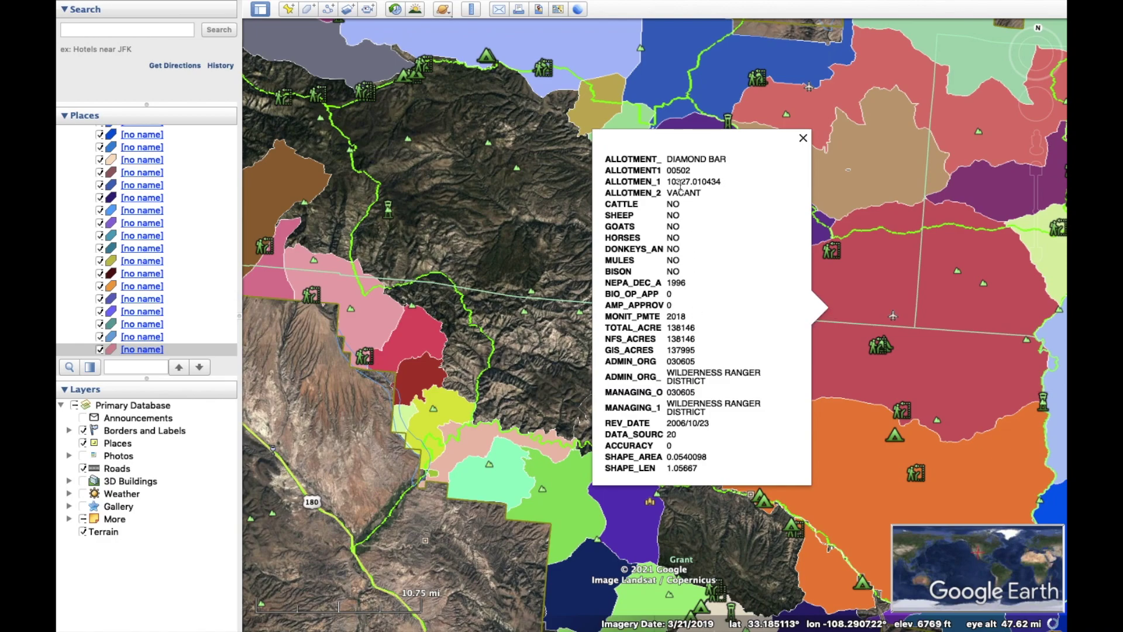
pyautogui.rightClick(881, 305)
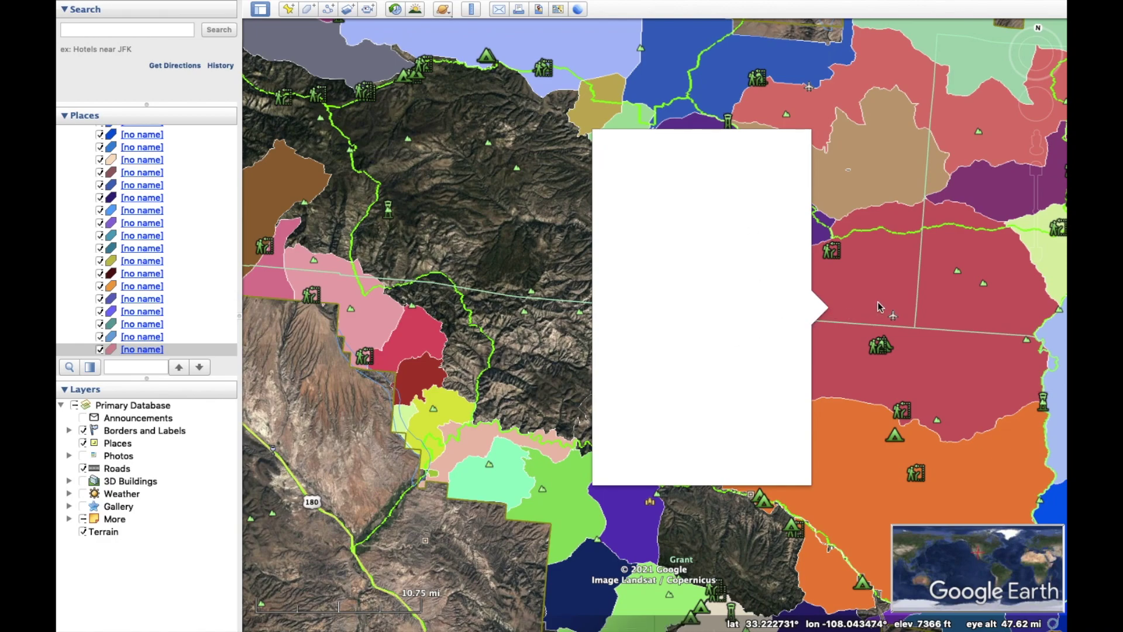
pyautogui.click(886, 464)
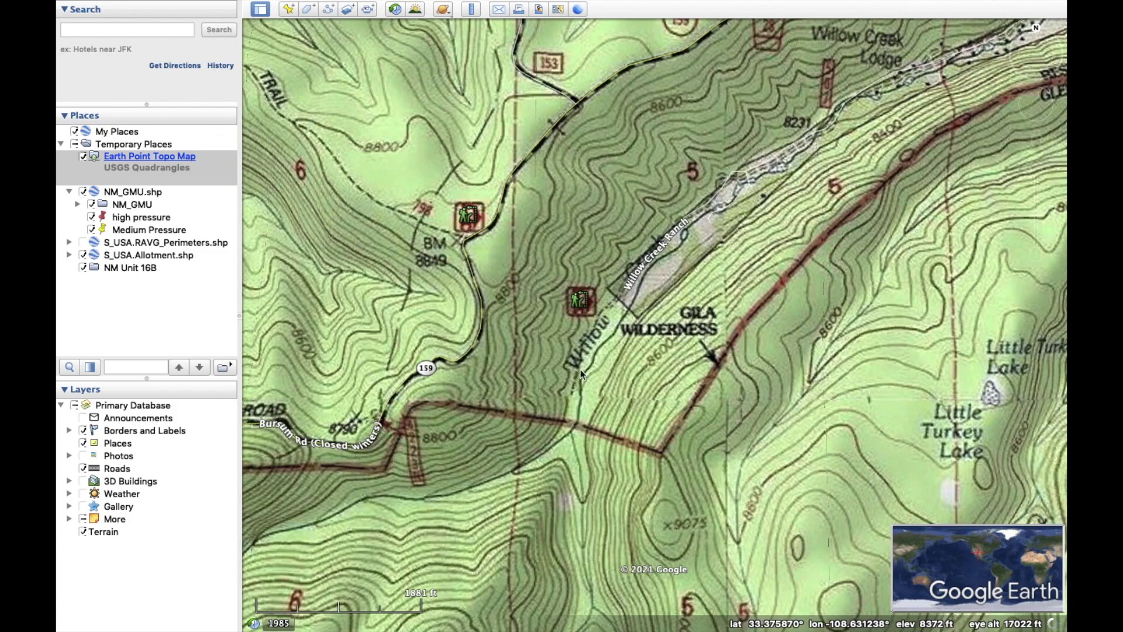
# Hide the Earth Point Topo Map and add a placemark at the end of the dirt road near Willow Creek Ranch
pyautogui.click(82, 157)
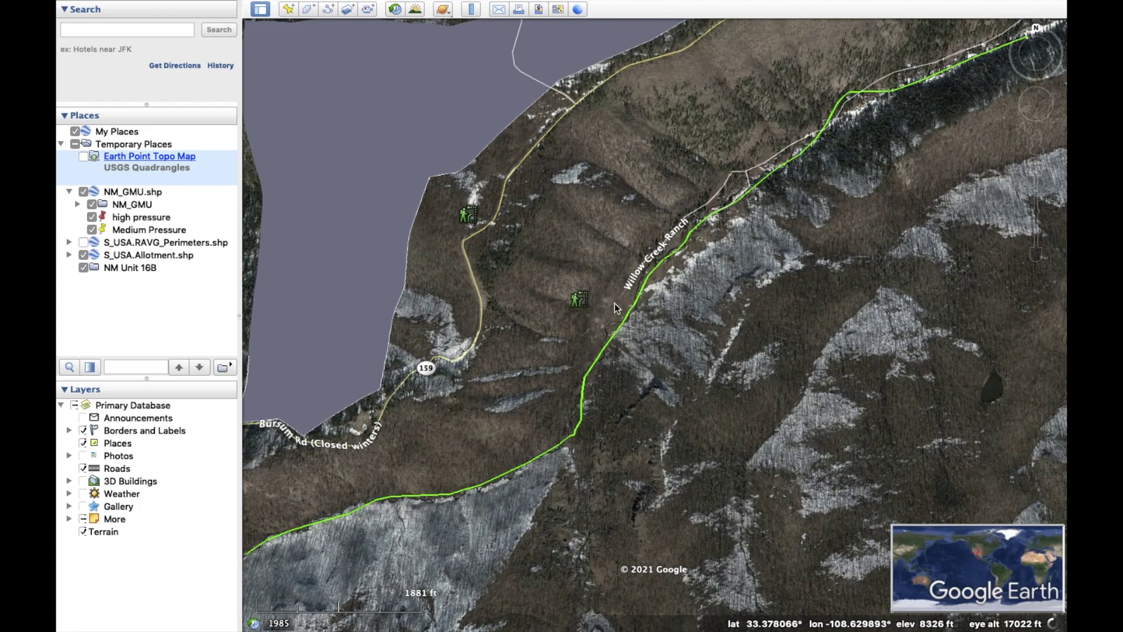
pyautogui.scroll(6, 614, 303)
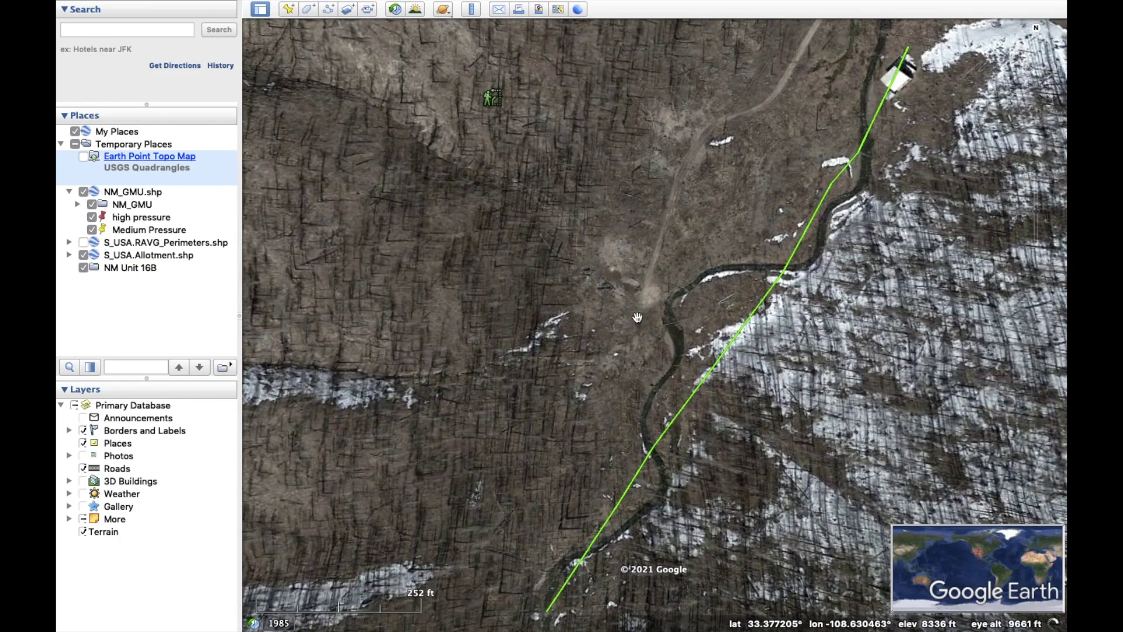
pyautogui.click(288, 8)
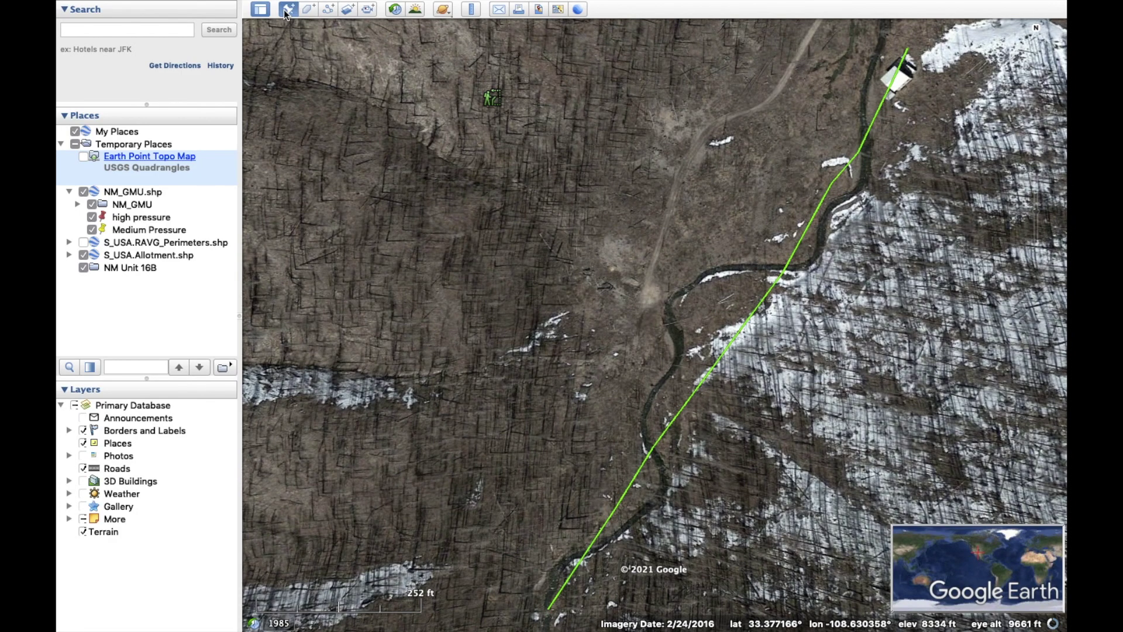
pyautogui.moveTo(658, 307); pyautogui.dragTo(650, 289)
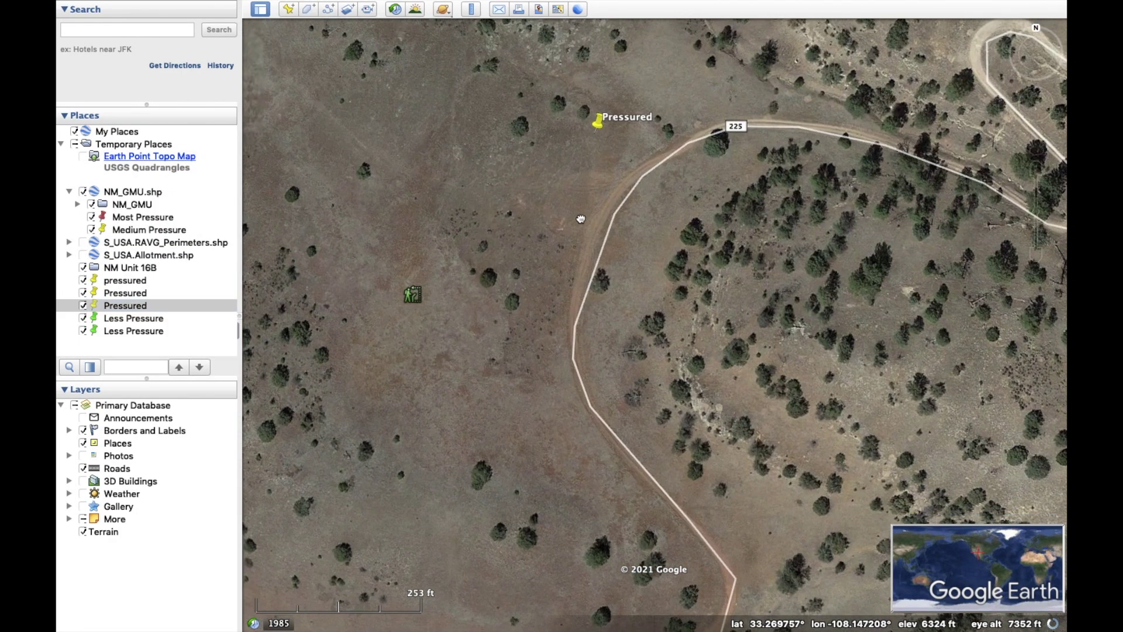
# Follow road 225 from the Pressured placemark across the river to the buildings on the far bank
pyautogui.moveTo(581, 219); pyautogui.dragTo(705, 68)
pyautogui.moveTo(486, 355); pyautogui.dragTo(782, 286)
pyautogui.moveTo(368, 363); pyautogui.dragTo(341, 557)
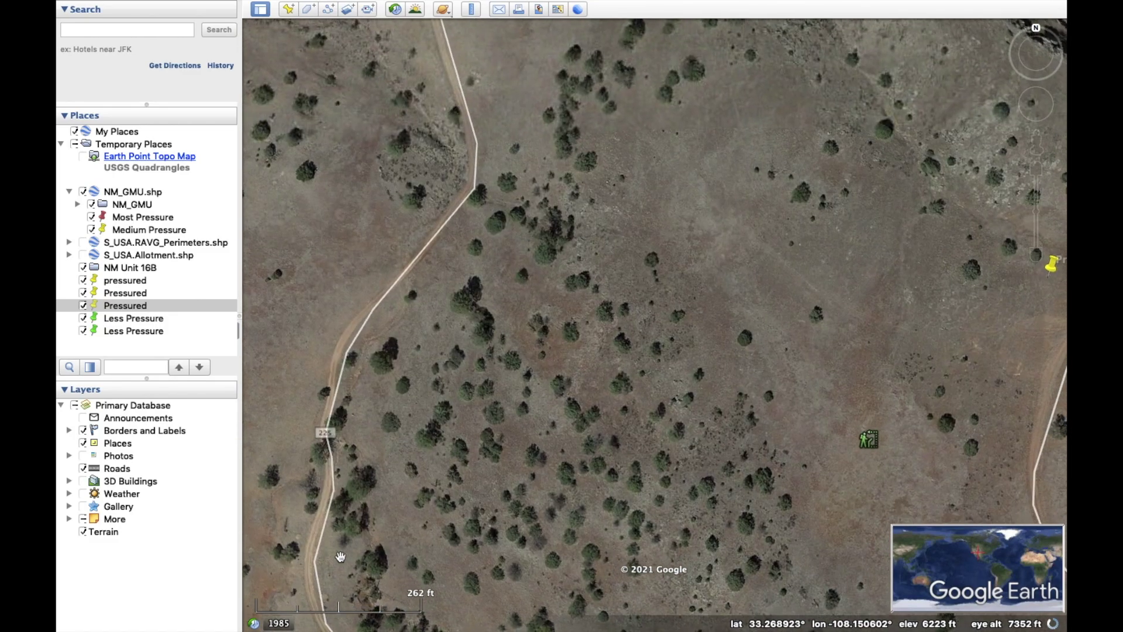
pyautogui.moveTo(468, 118); pyautogui.dragTo(570, 575)
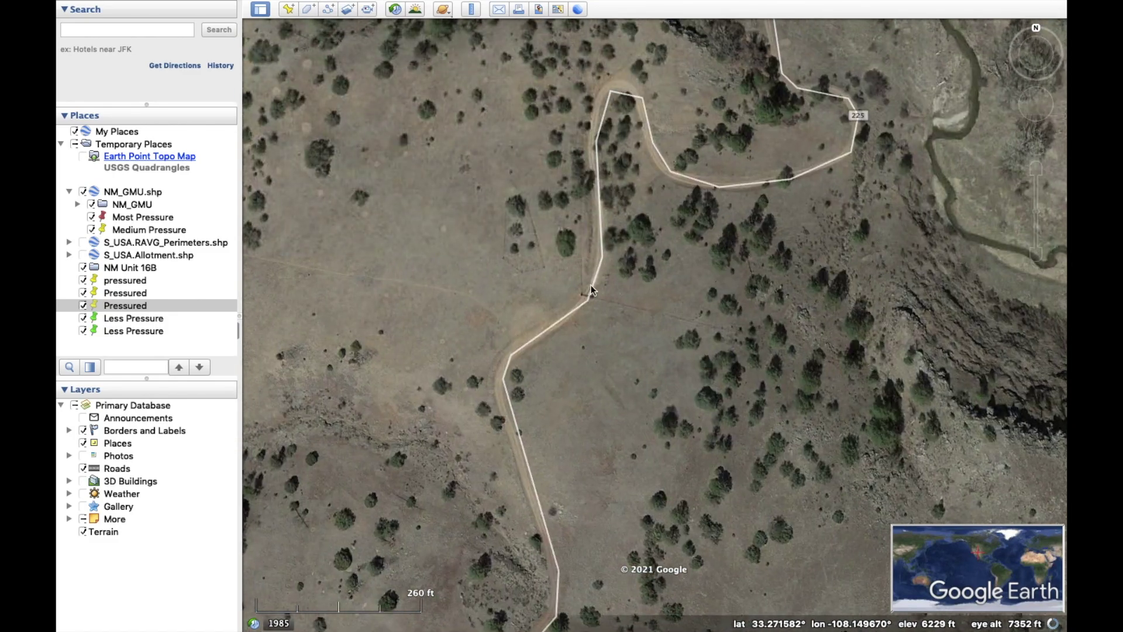
pyautogui.moveTo(627, 169); pyautogui.dragTo(444, 385)
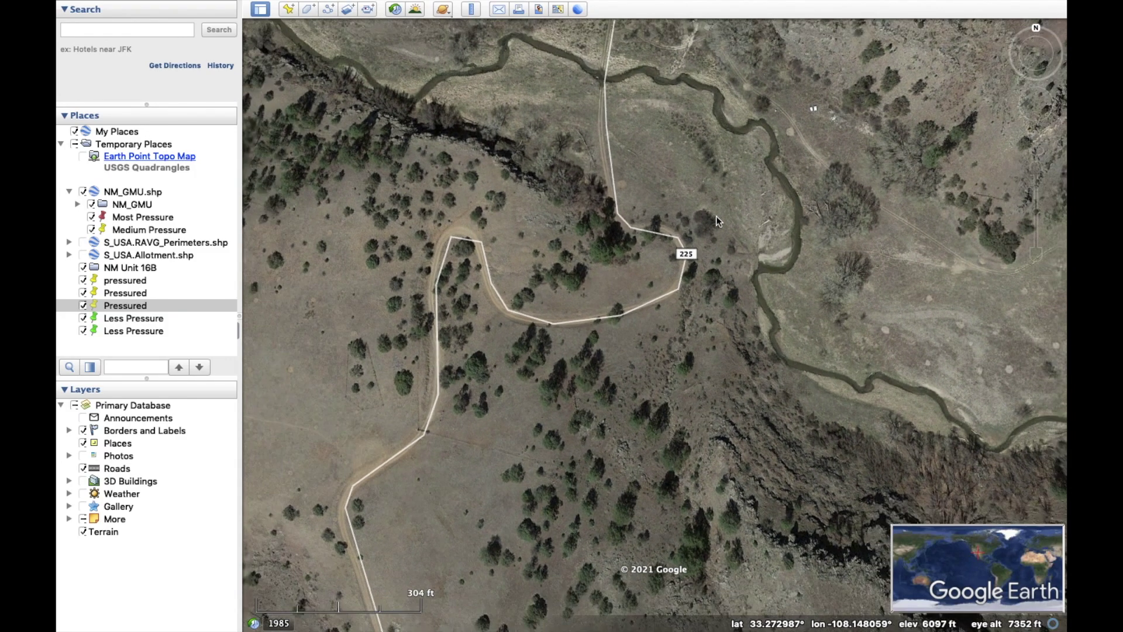
pyautogui.scroll(-3, 716, 216)
pyautogui.moveTo(708, 94); pyautogui.dragTo(664, 223)
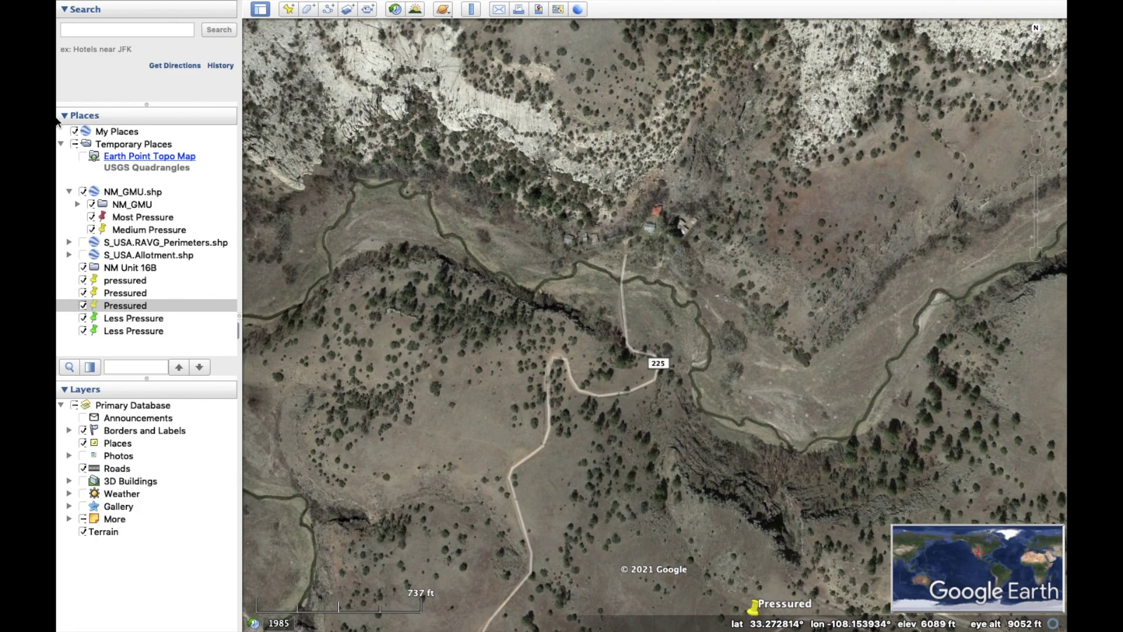
# Display the Earth Point Topo Map and examine the Trail End Ranch parcel and its surroundings
pyautogui.click(83, 155)
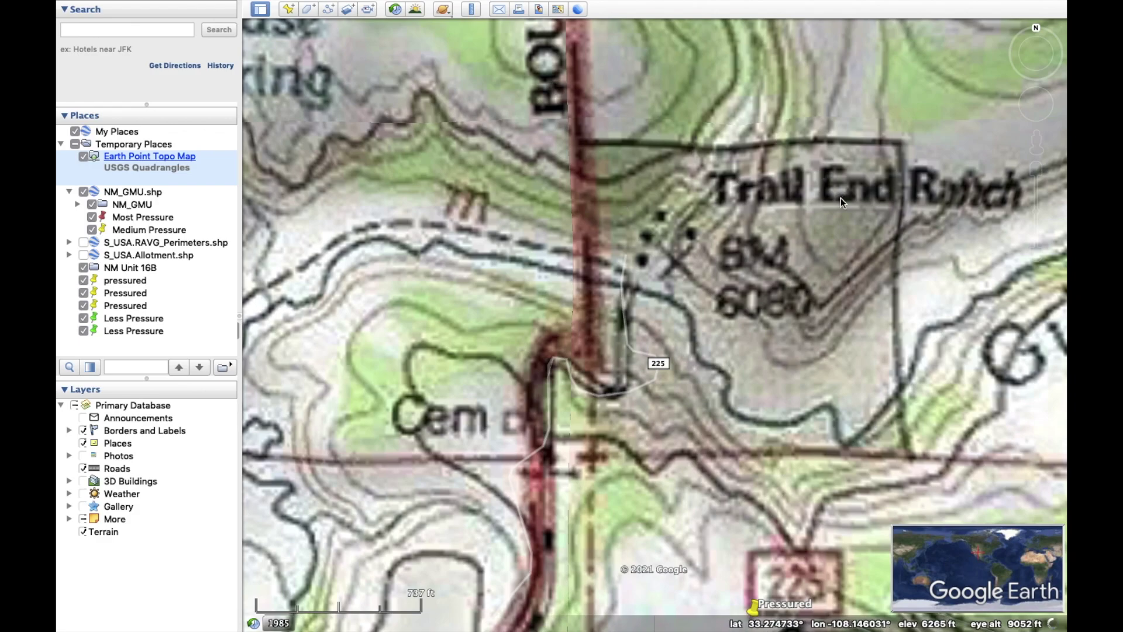
pyautogui.scroll(-3, 713, 396)
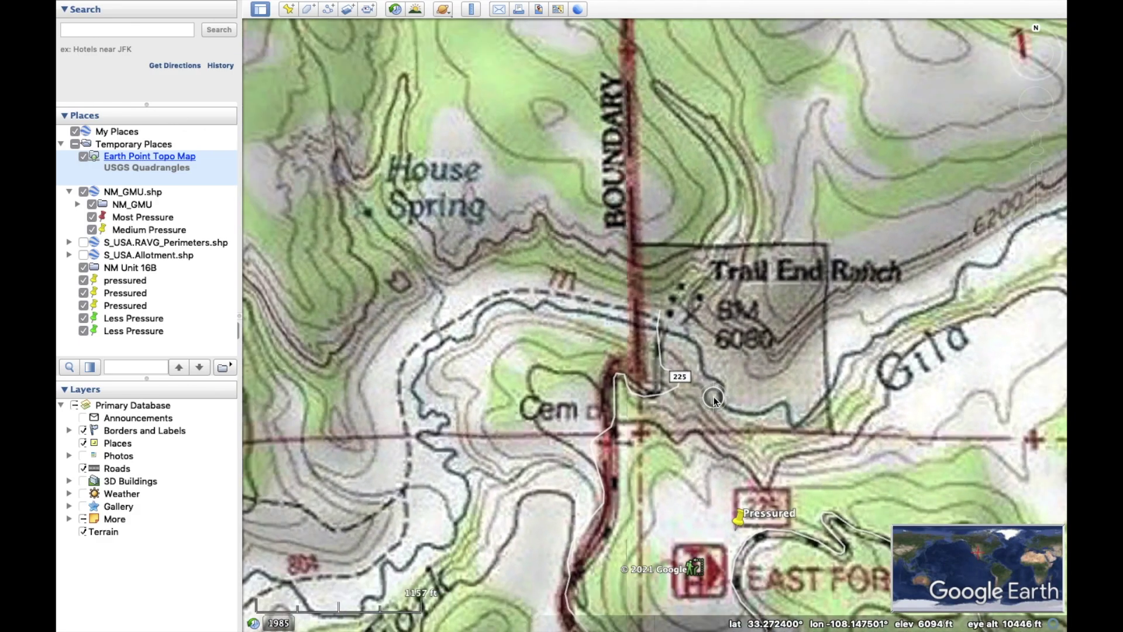
pyautogui.scroll(-2, 684, 294)
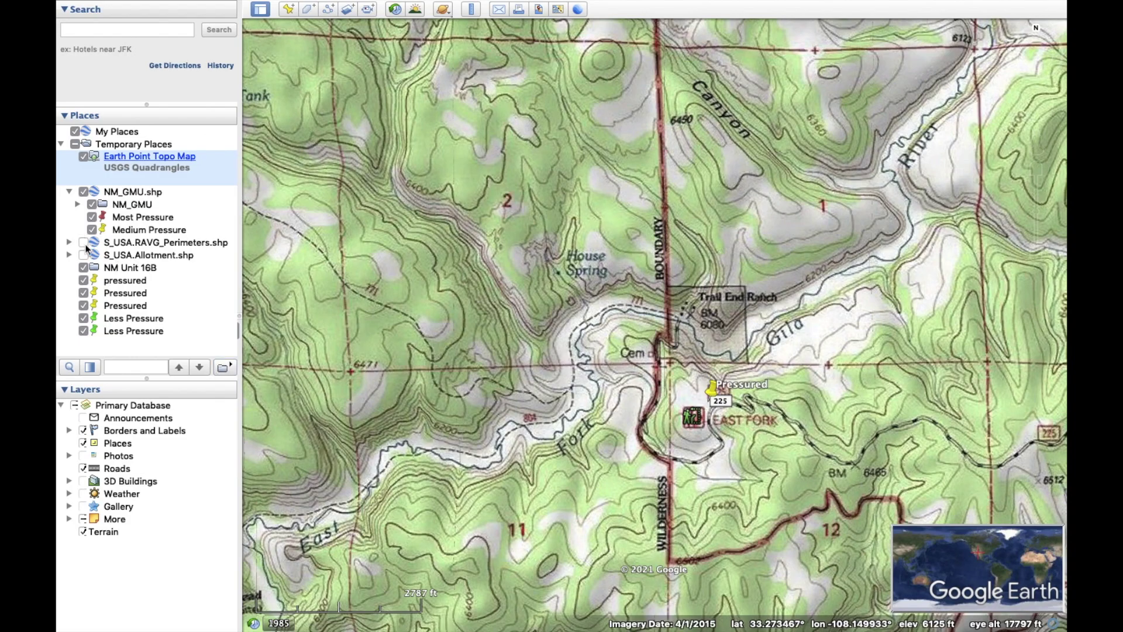
# Go to the Pressured placemark beside Loco Mountain Rd and examine the campground and roads around it on the topo map
pyautogui.doubleClick(111, 296)
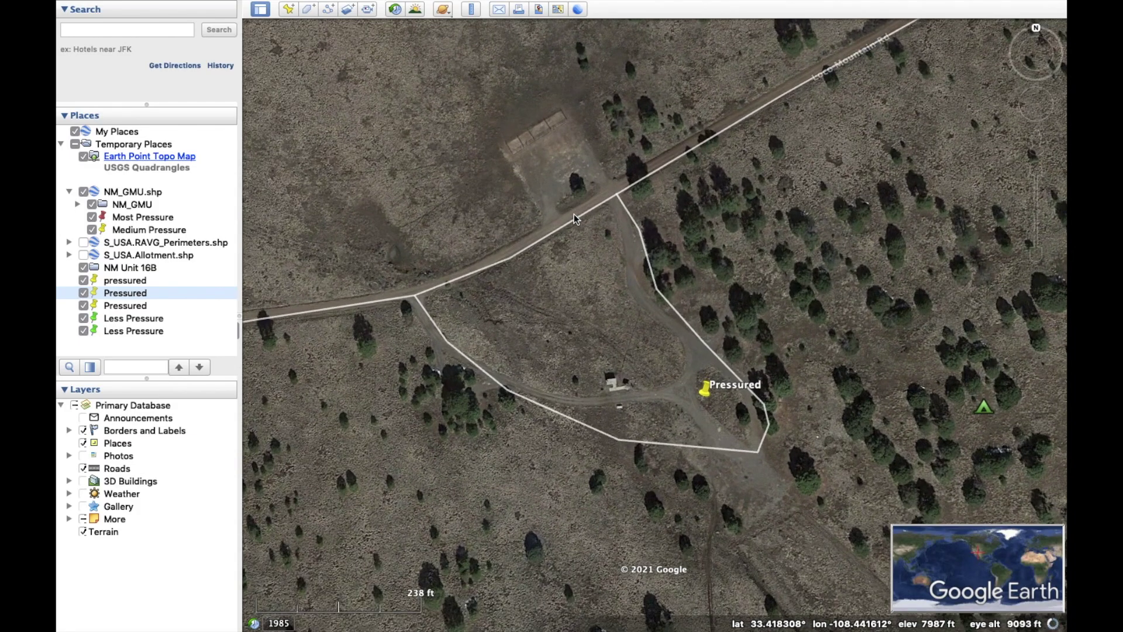
pyautogui.scroll(-3, 567, 298)
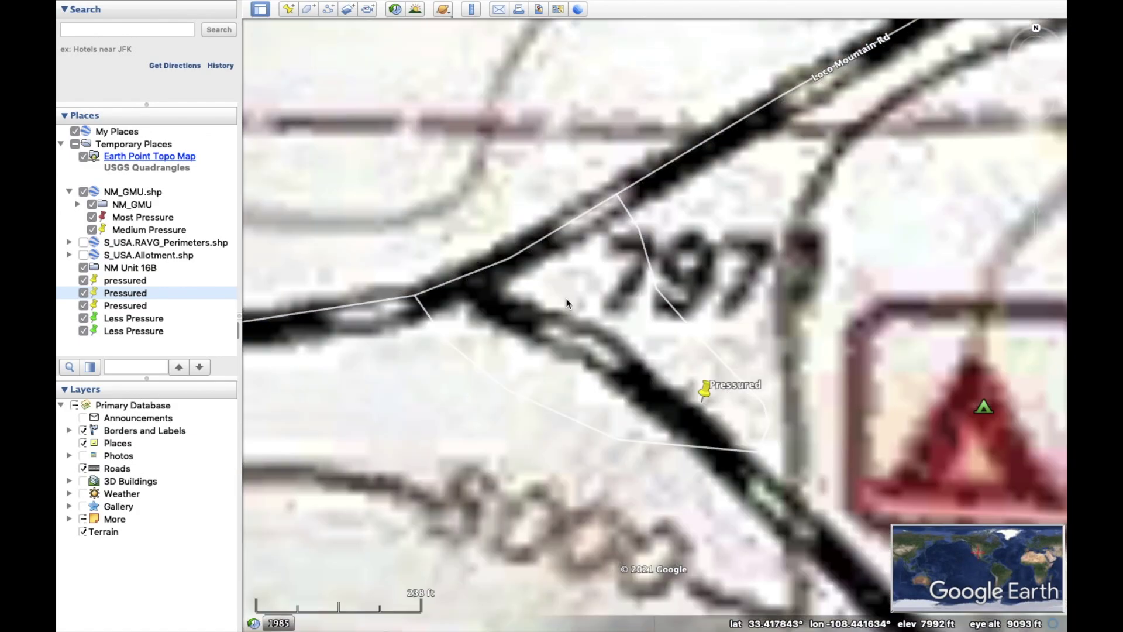
pyautogui.moveTo(577, 328); pyautogui.dragTo(411, 206)
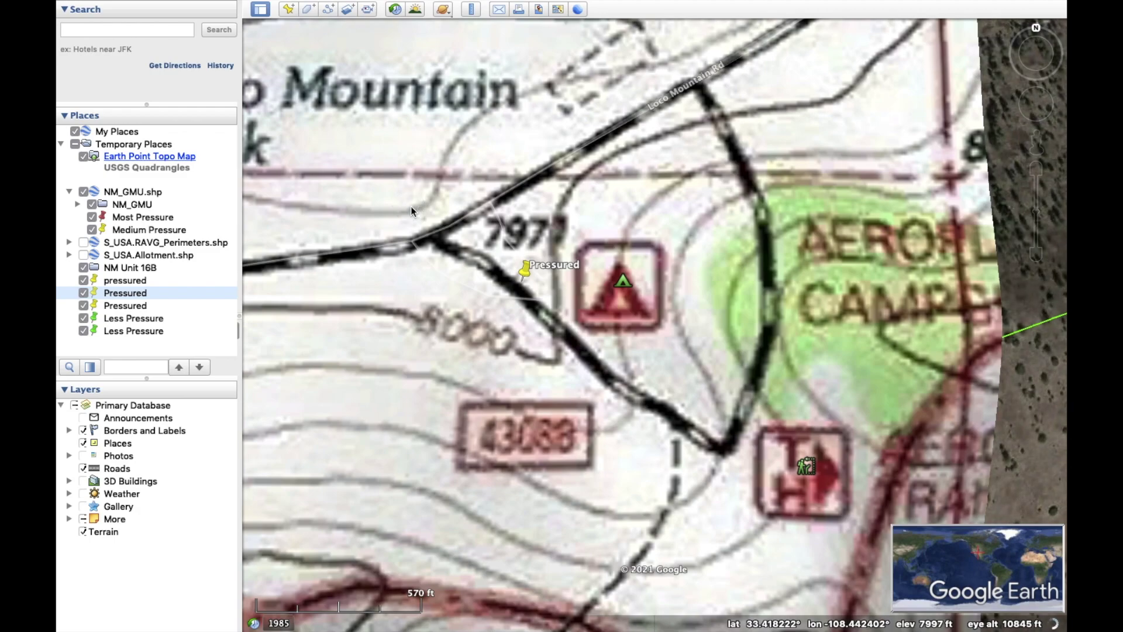
pyautogui.scroll(-3, 411, 211)
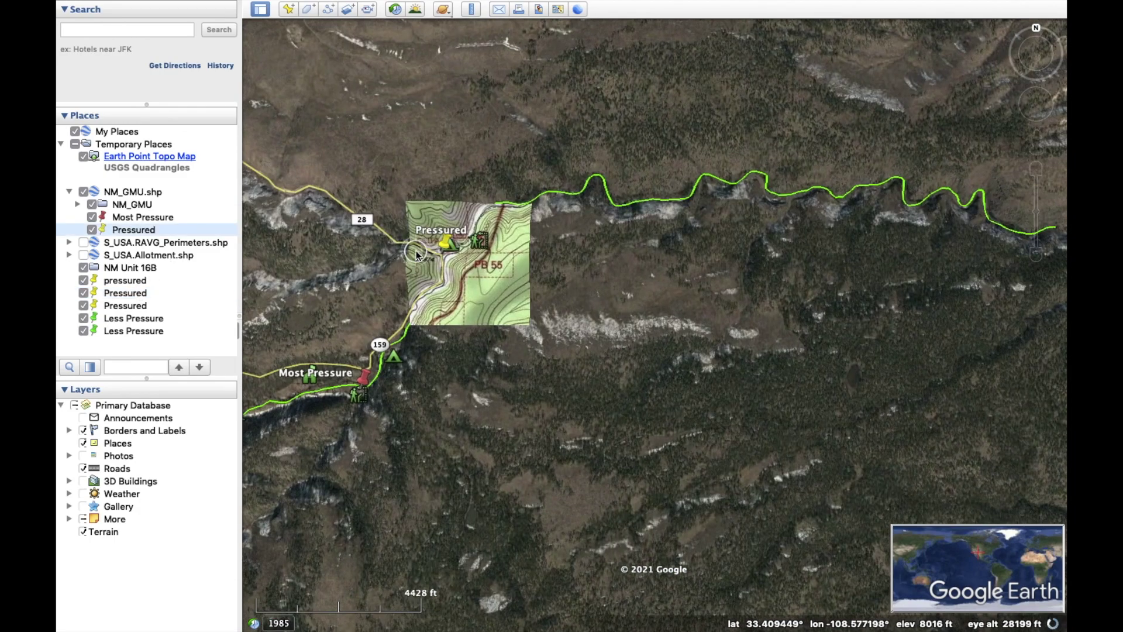
# Hide the topo map and examine the satellite imagery around the Pressured placemark at the Gilita campground junction with road 28
pyautogui.scroll(10, 416, 251)
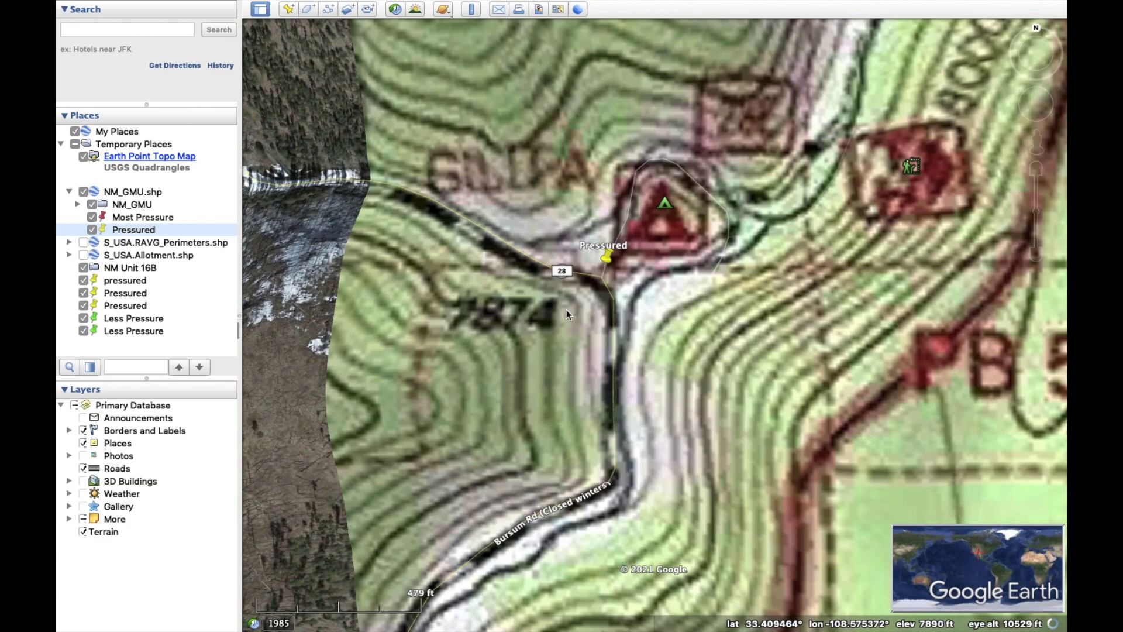
pyautogui.click(83, 159)
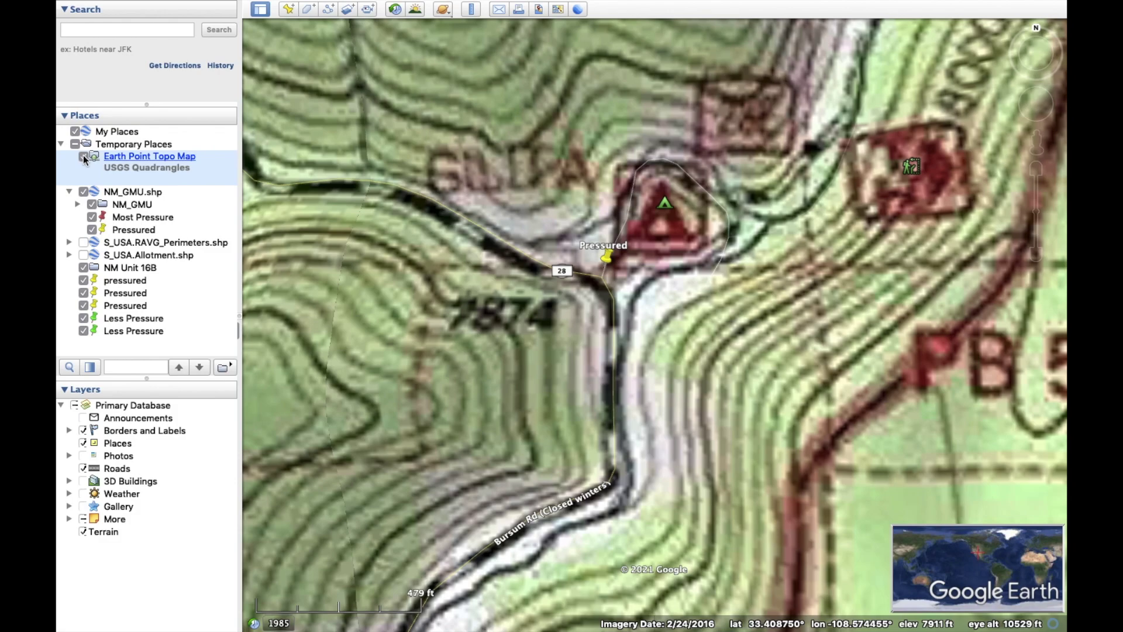
pyautogui.click(83, 156)
pyautogui.scroll(2, 598, 259)
pyautogui.scroll(2, 599, 260)
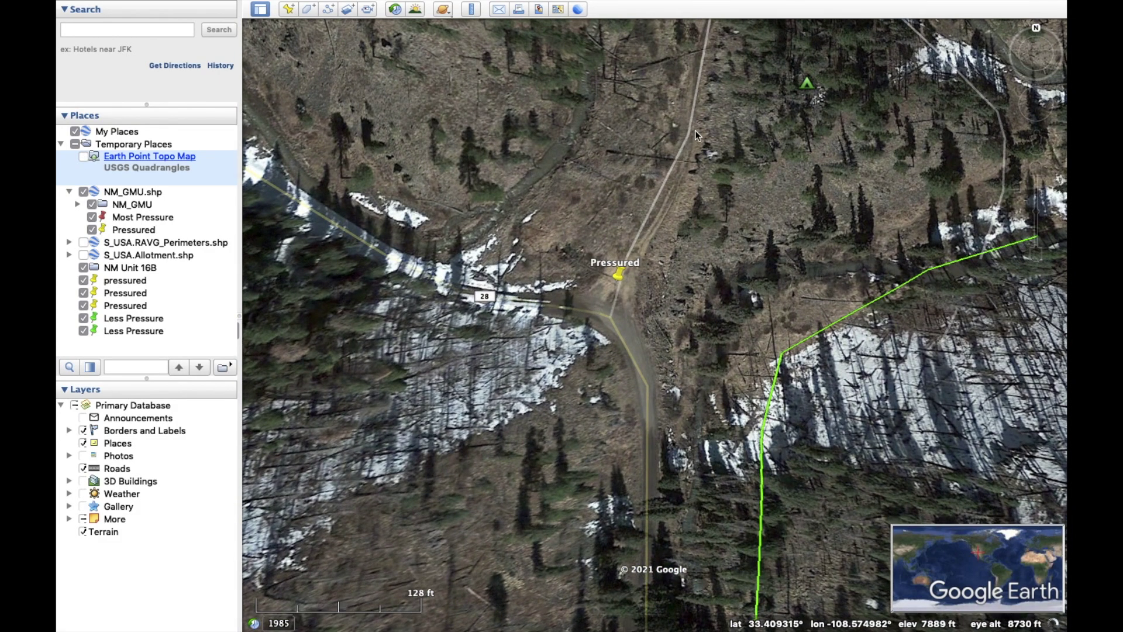
pyautogui.scroll(-4, 695, 129)
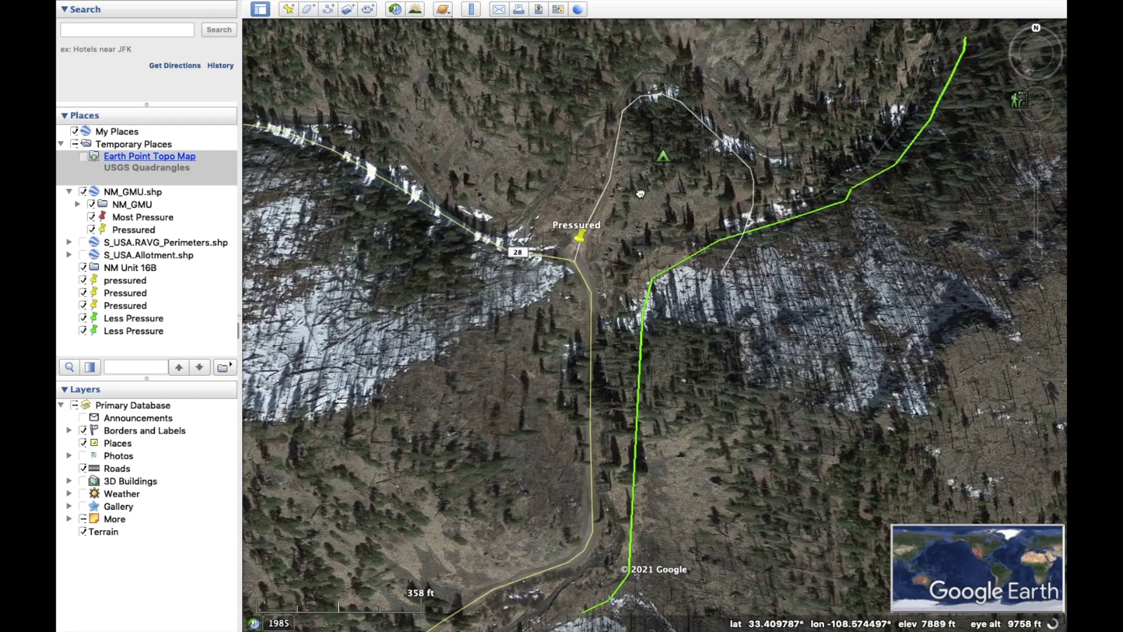
pyautogui.moveTo(641, 194); pyautogui.dragTo(635, 208)
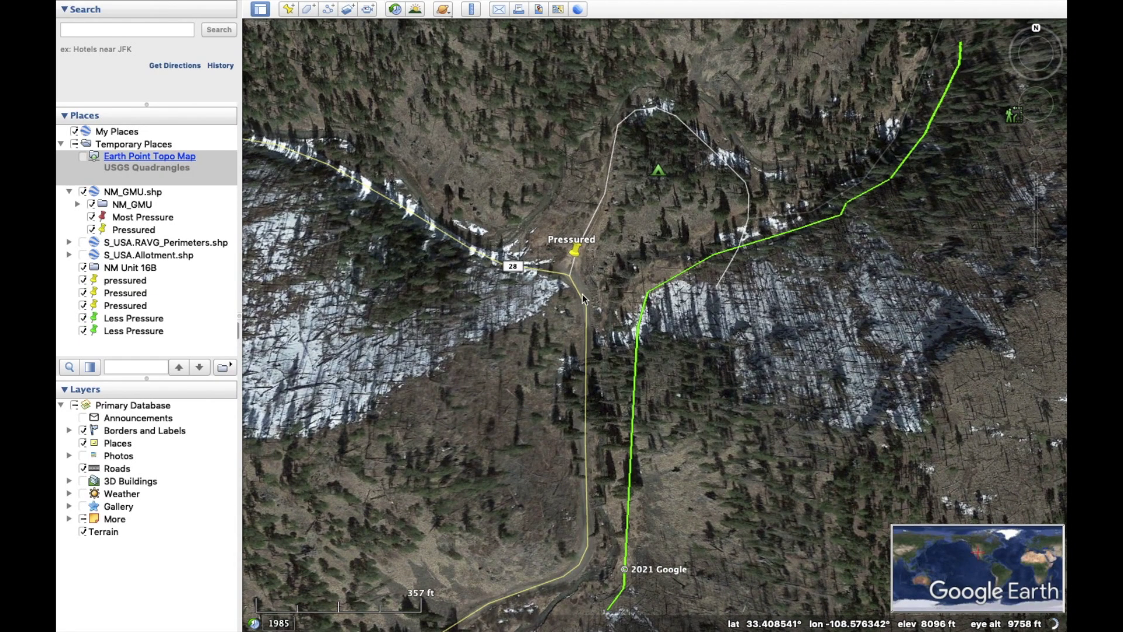
# Examine the Bursum Rd corridor southwest from the Gilita placemark, comparing the Most Pressure and pressured access points
pyautogui.scroll(-4, 581, 367)
pyautogui.moveTo(546, 387); pyautogui.dragTo(708, 217)
pyautogui.moveTo(627, 449); pyautogui.dragTo(903, 283)
pyautogui.scroll(-3, 370, 482)
pyautogui.scroll(-5, 371, 484)
pyautogui.moveTo(371, 483); pyautogui.dragTo(838, 248)
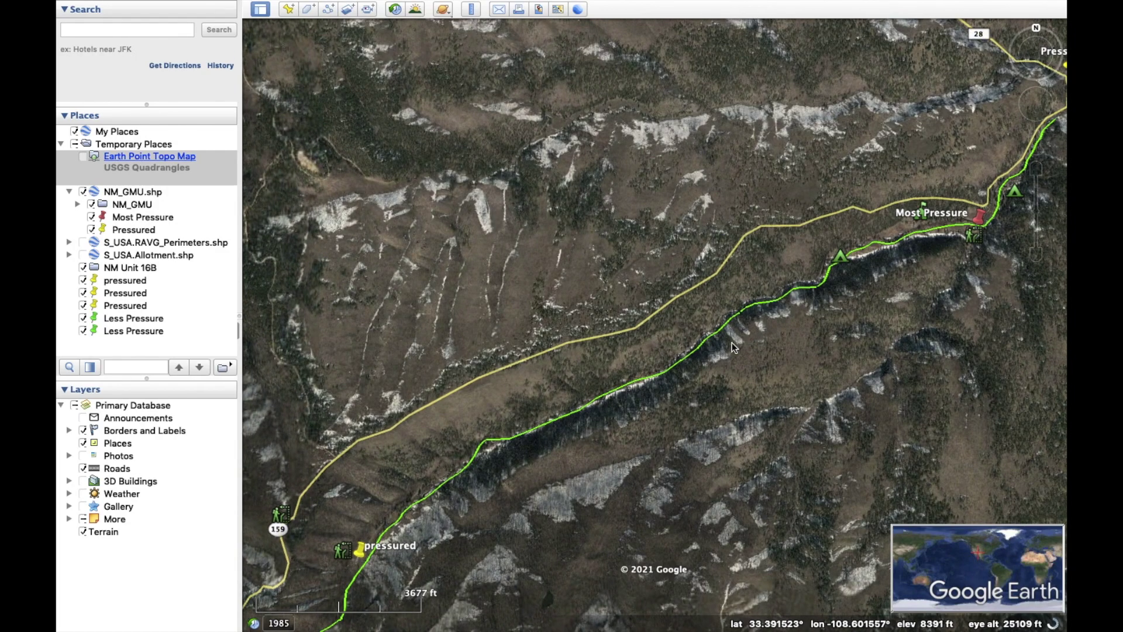
pyautogui.scroll(-6, 735, 345)
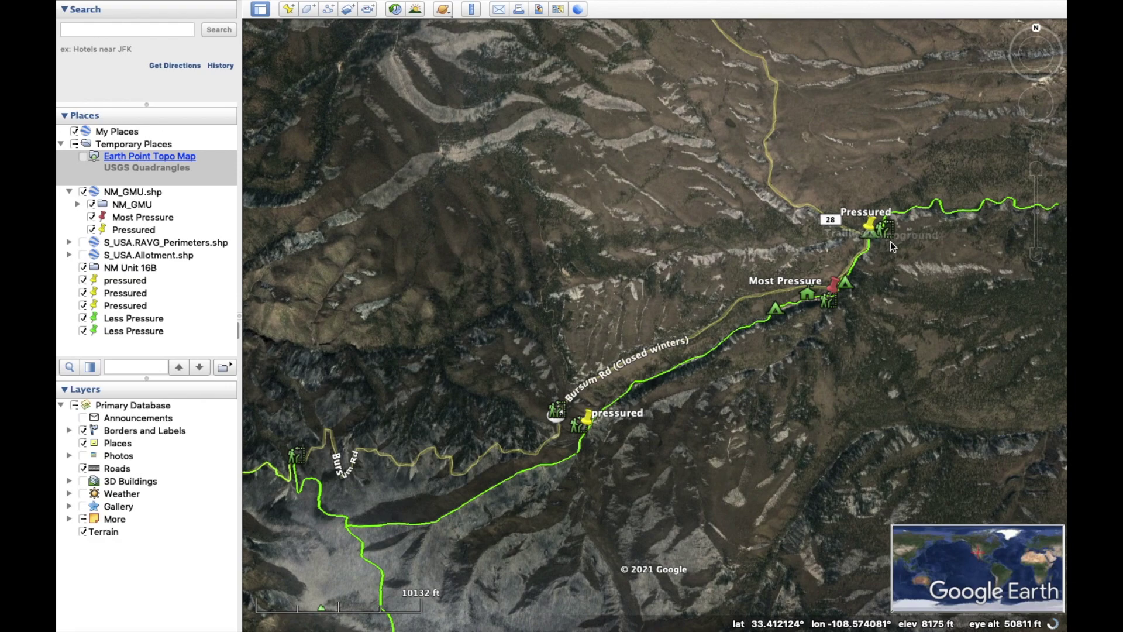
pyautogui.scroll(-5, 820, 366)
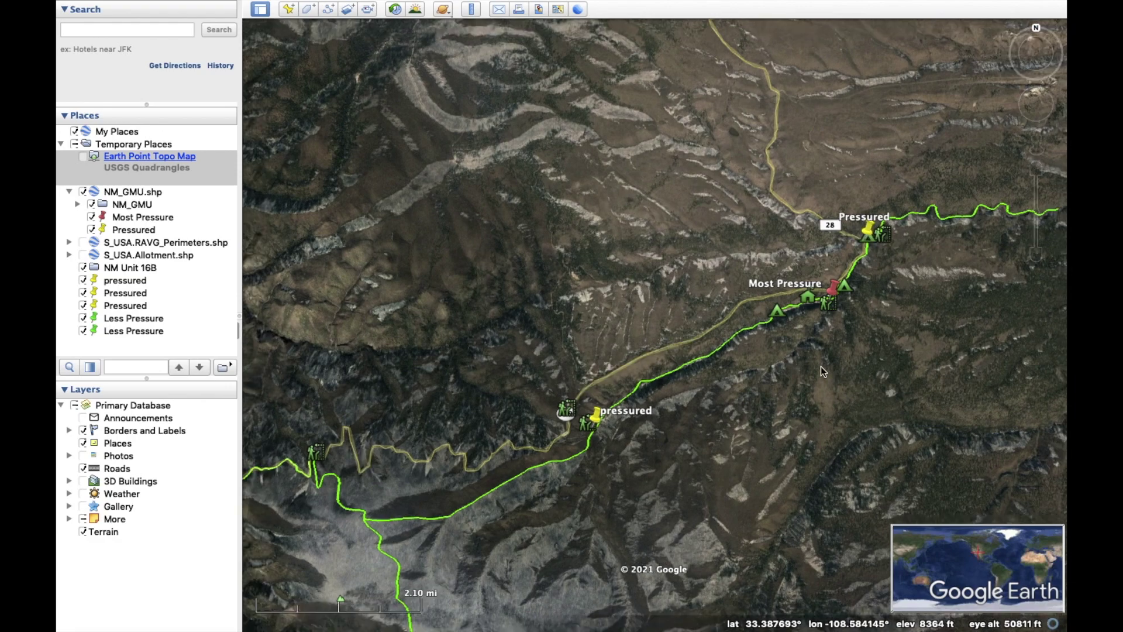
pyautogui.moveTo(820, 366); pyautogui.dragTo(673, 289)
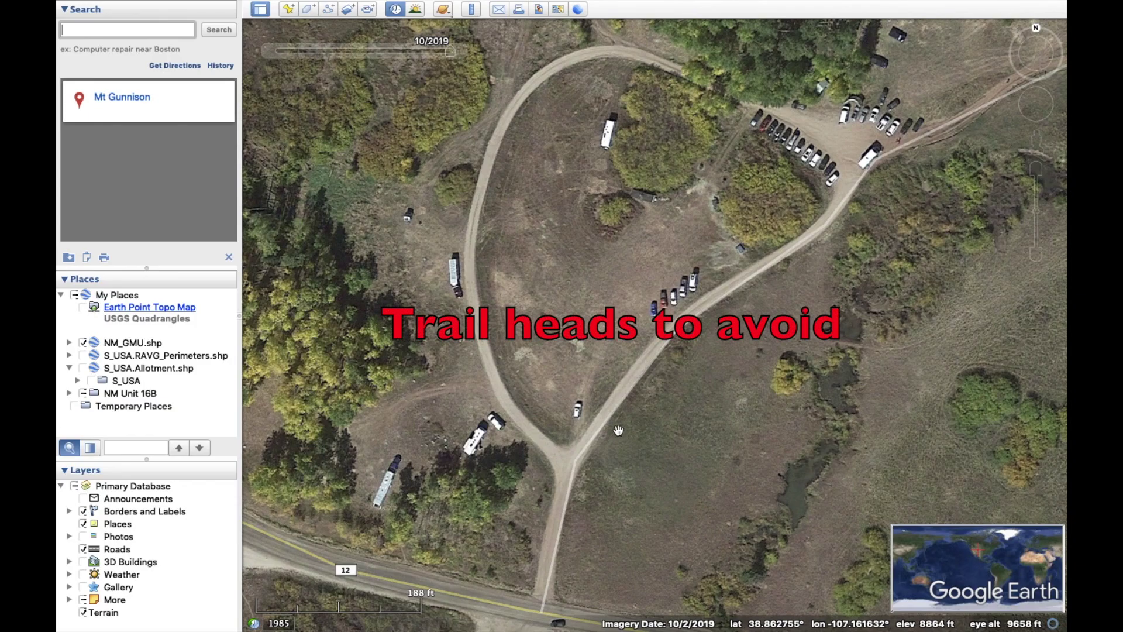
# Examine the vehicles parked around the trailhead loop and its road 12 entrance in the 10/2019 imagery
pyautogui.moveTo(649, 182); pyautogui.dragTo(567, 281)
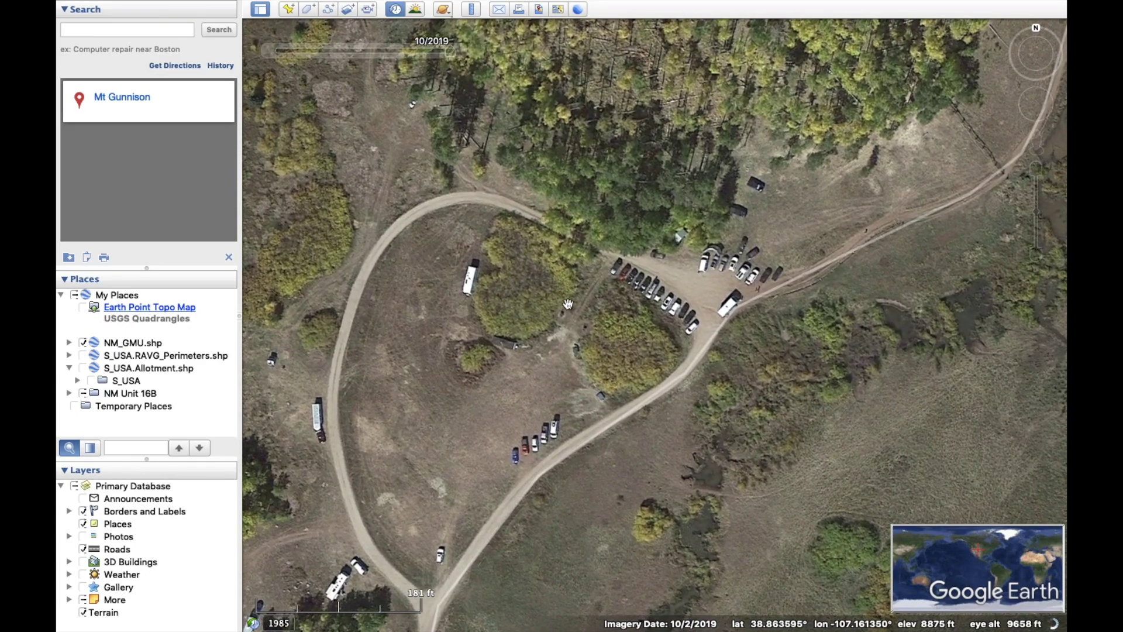
pyautogui.moveTo(450, 491); pyautogui.dragTo(633, 146)
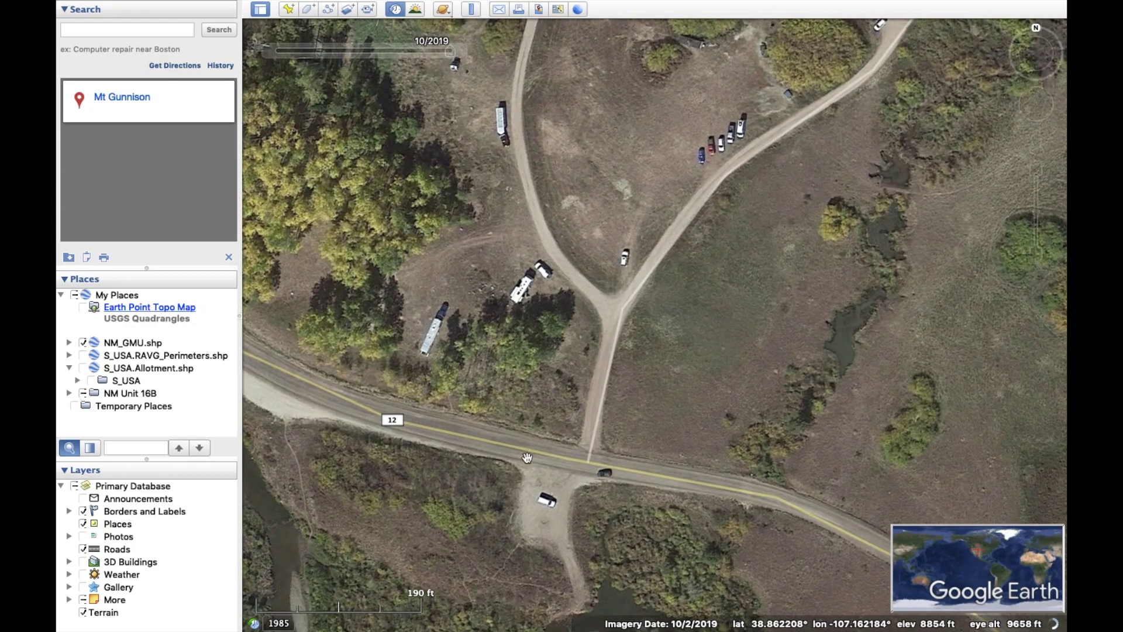
# Examine the vehicles at the wooded campsite loop across road 12 and around the trailhead loop's crowded parking area in the 10/2019 imagery
pyautogui.moveTo(569, 416); pyautogui.dragTo(801, 144)
pyautogui.moveTo(576, 381); pyautogui.dragTo(917, 159)
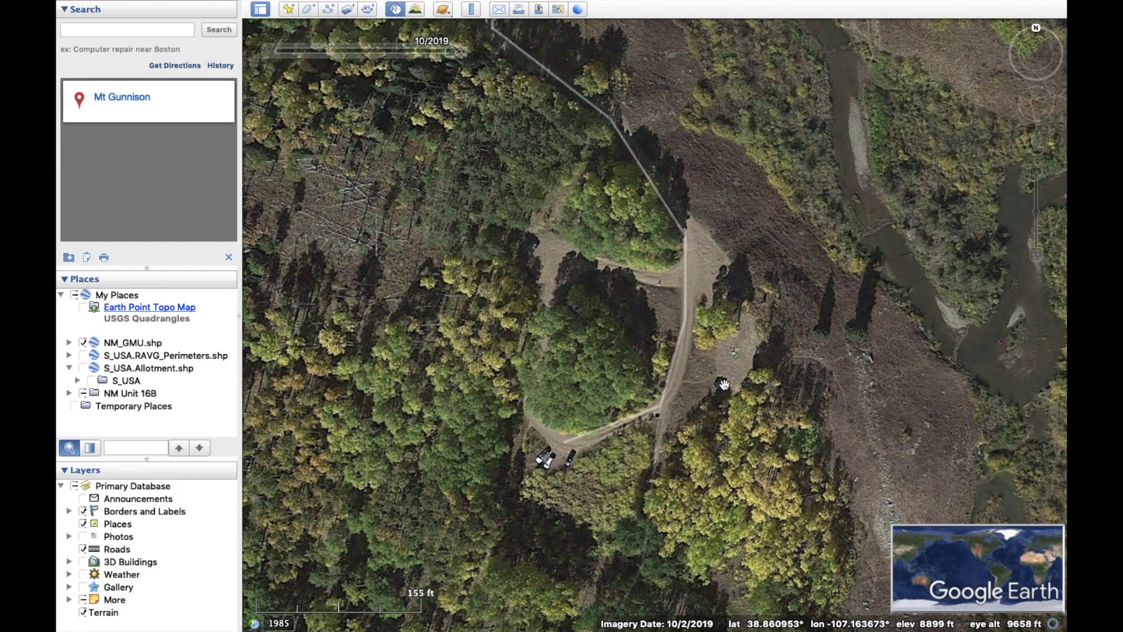
pyautogui.scroll(2, 598, 417)
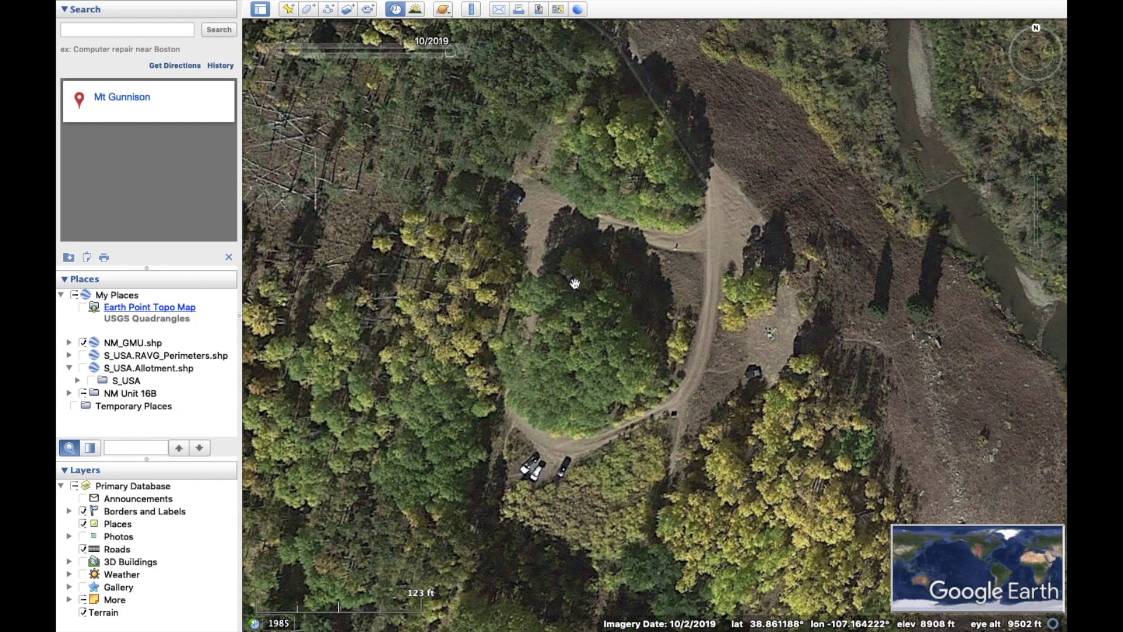
pyautogui.moveTo(802, 113); pyautogui.dragTo(627, 609)
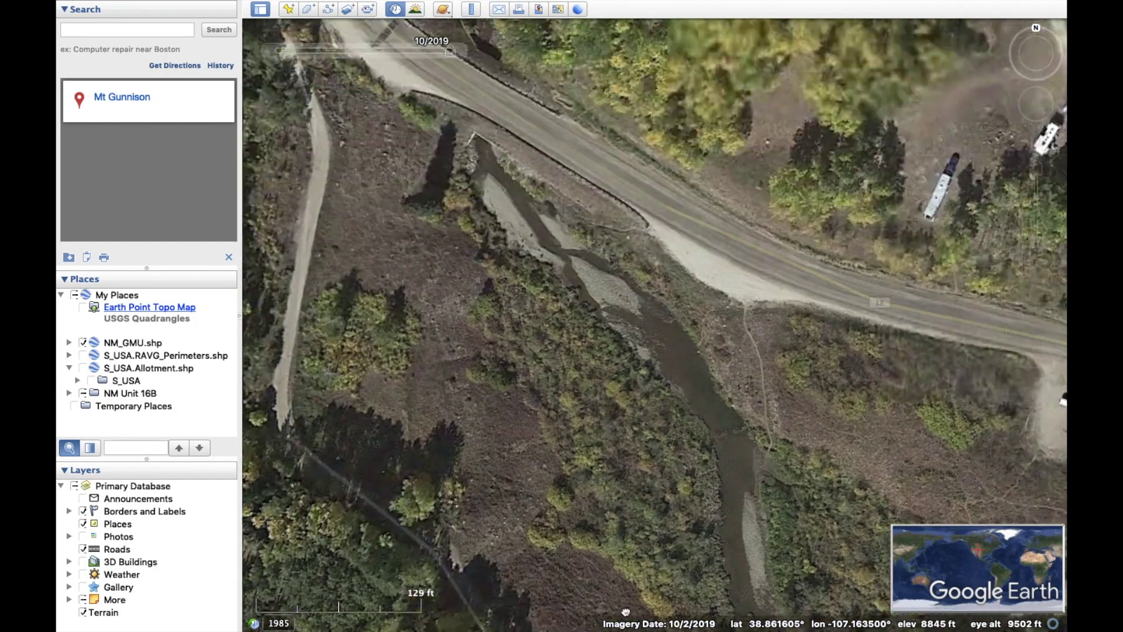
pyautogui.moveTo(815, 253); pyautogui.dragTo(377, 561)
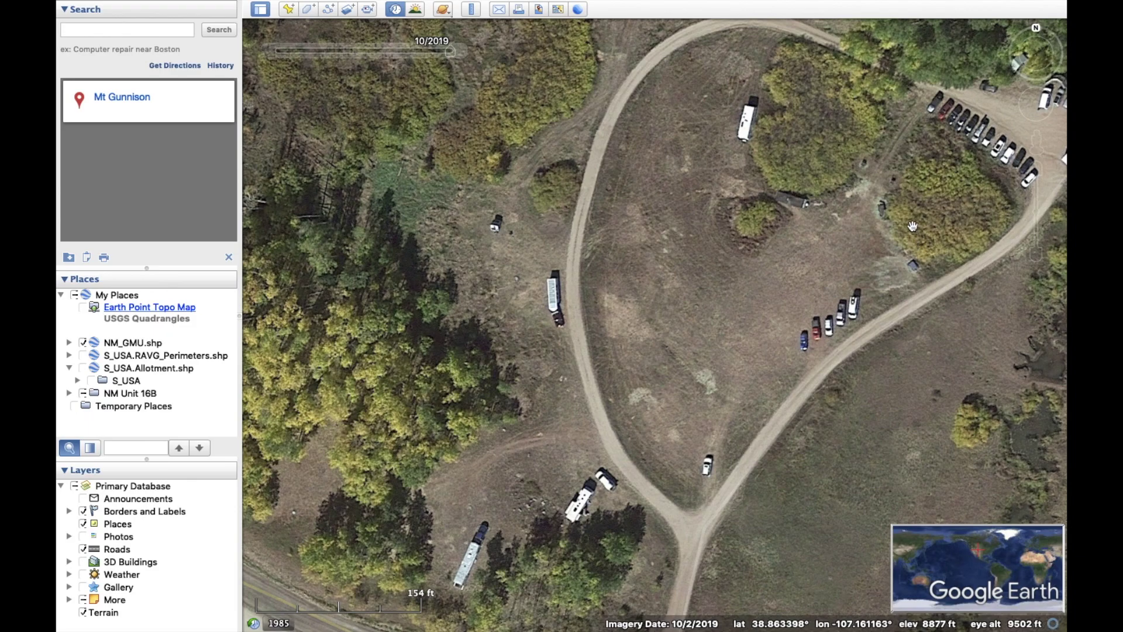
pyautogui.scroll(-5, 913, 226)
pyautogui.moveTo(912, 227); pyautogui.dragTo(769, 375)
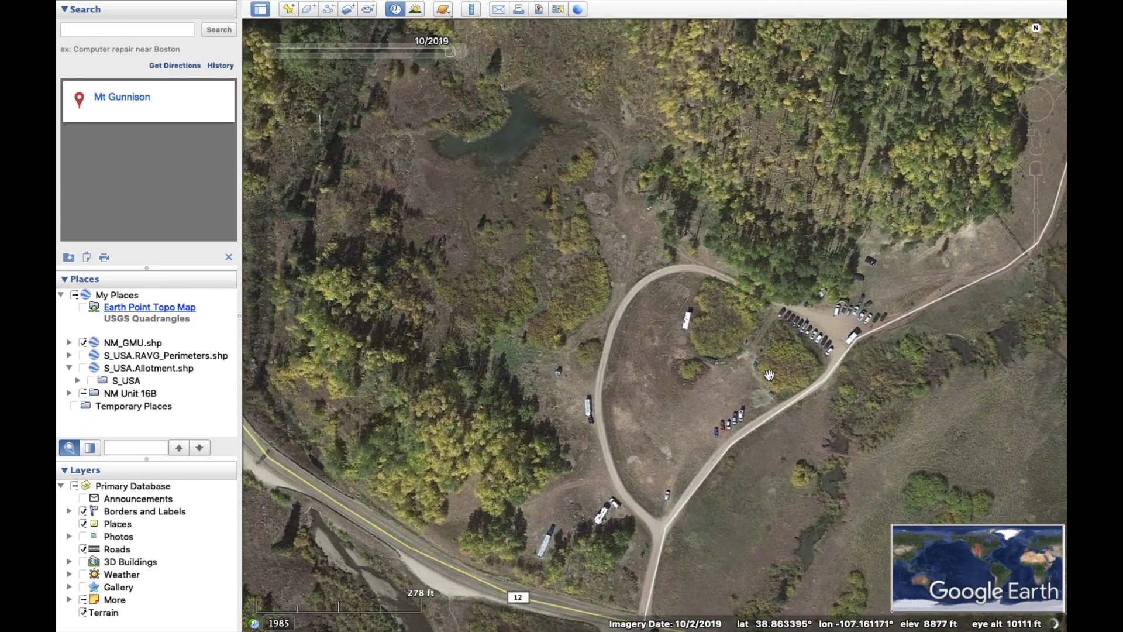
pyautogui.scroll(5, 715, 375)
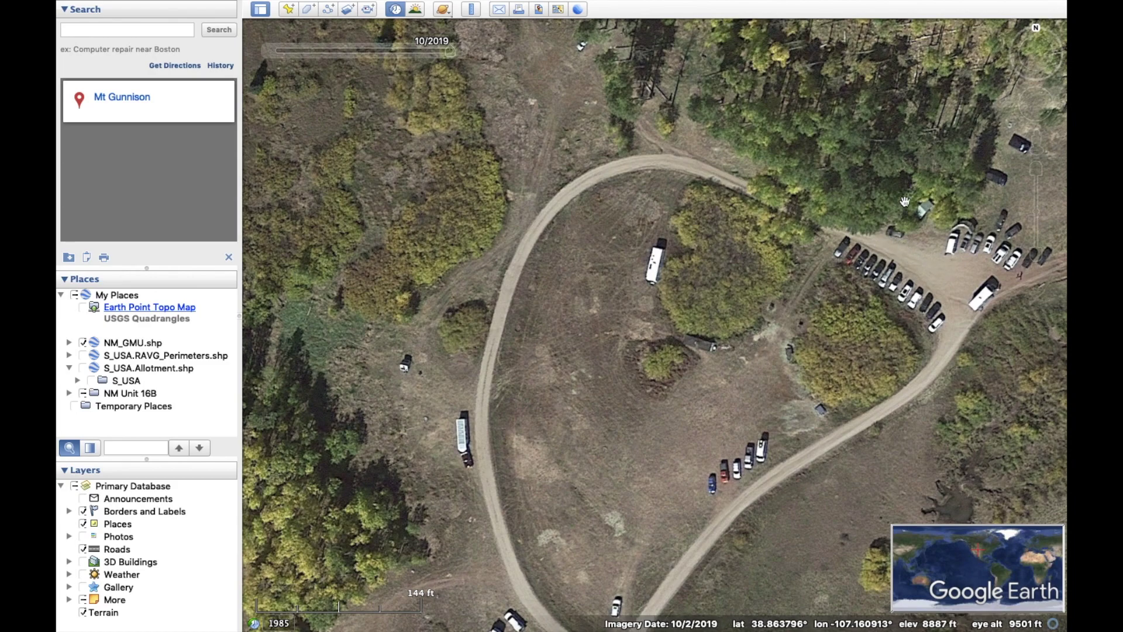
pyautogui.scroll(2, 757, 247)
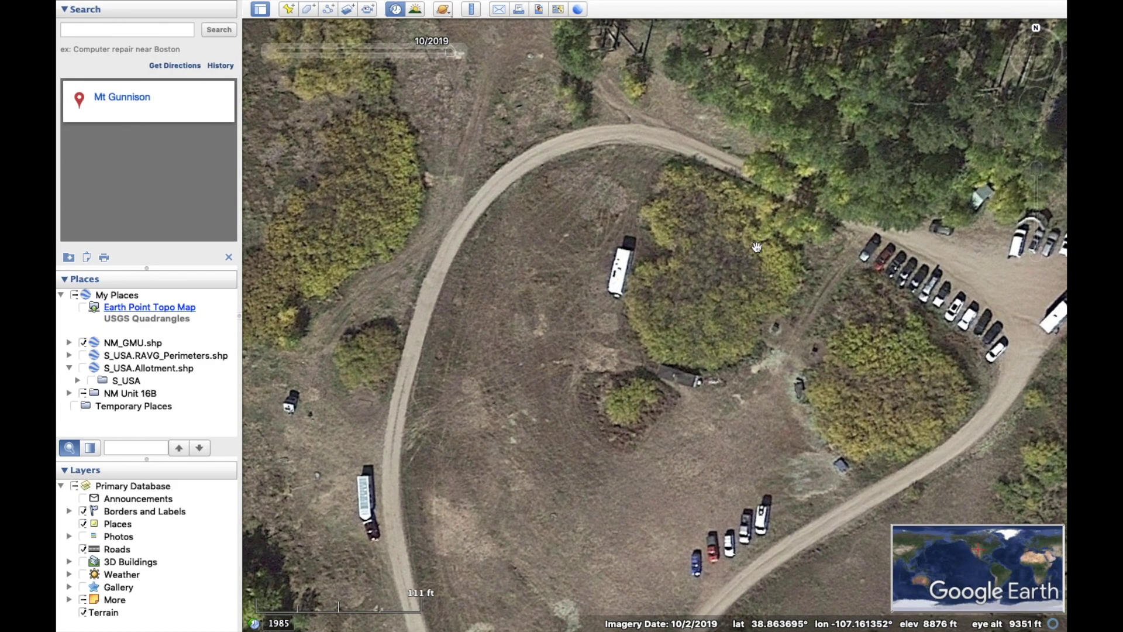
pyautogui.moveTo(818, 168); pyautogui.dragTo(550, 197)
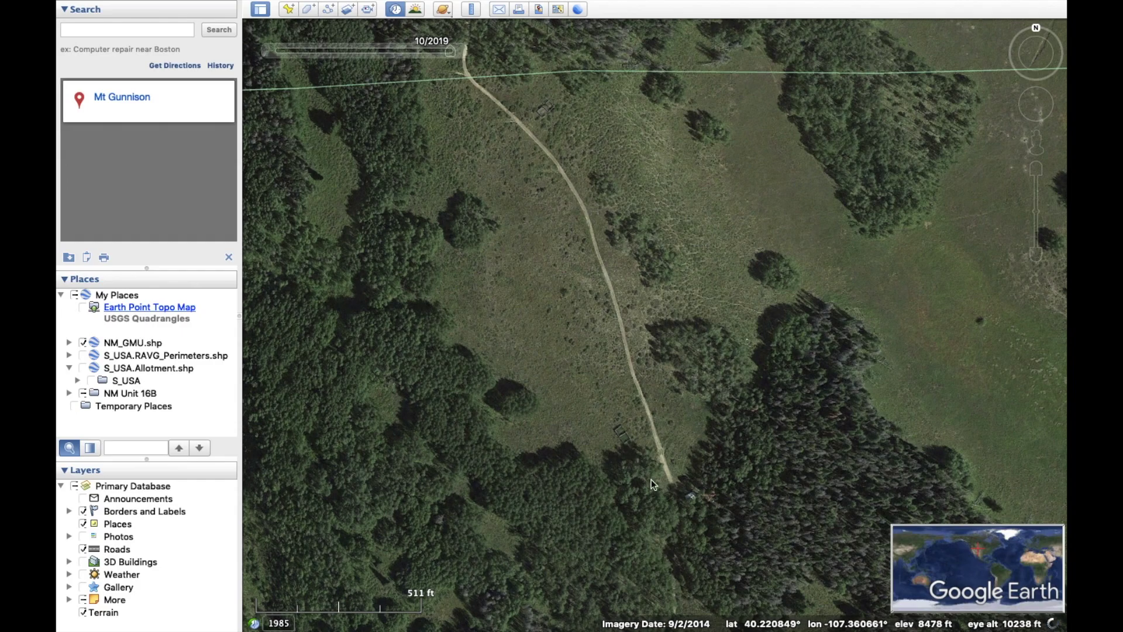
# Examine the structures and camp clearings along the dirt two-track through the meadow and timber near latitude 40.22, longitude -107.36
pyautogui.scroll(5, 676, 499)
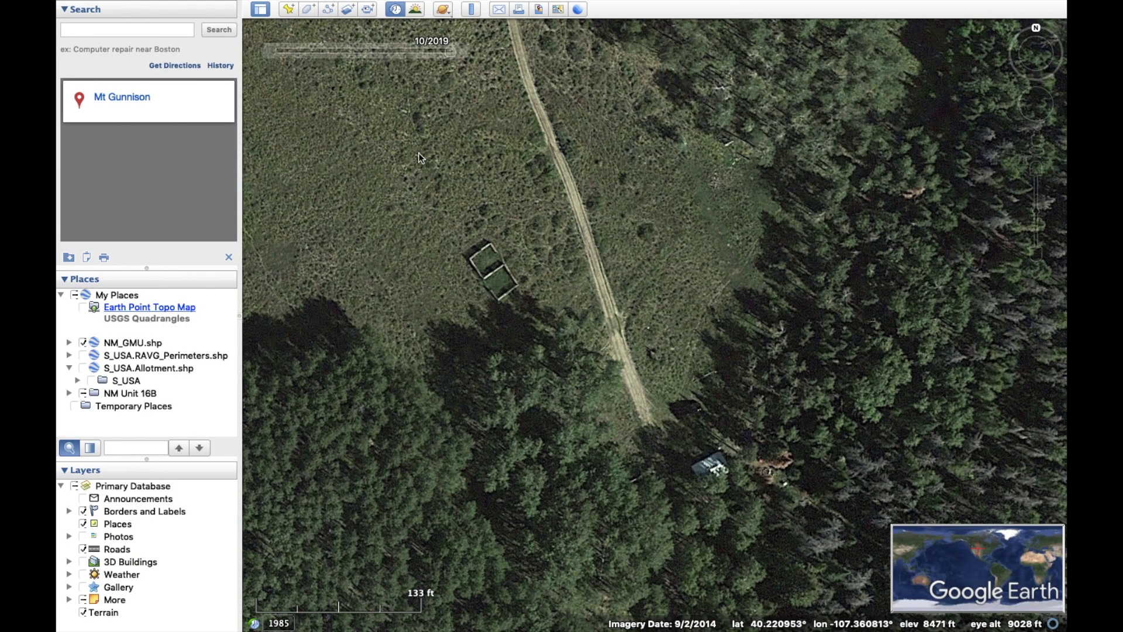
pyautogui.scroll(-5, 441, 193)
pyautogui.moveTo(413, 103); pyautogui.dragTo(517, 413)
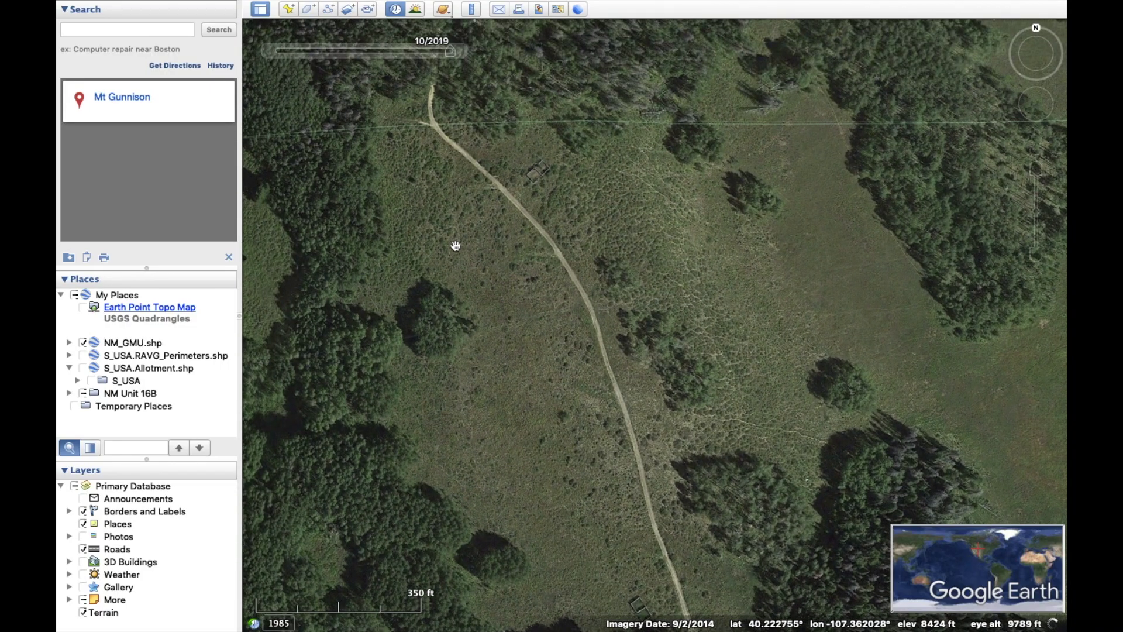
pyautogui.scroll(2, 533, 218)
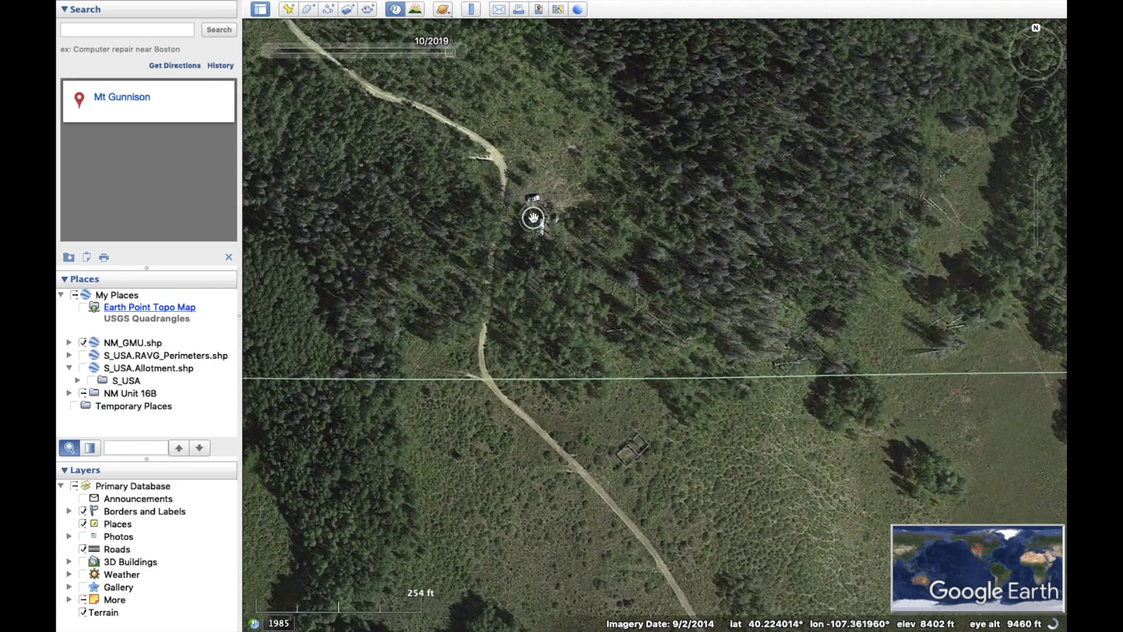
pyautogui.scroll(3, 533, 218)
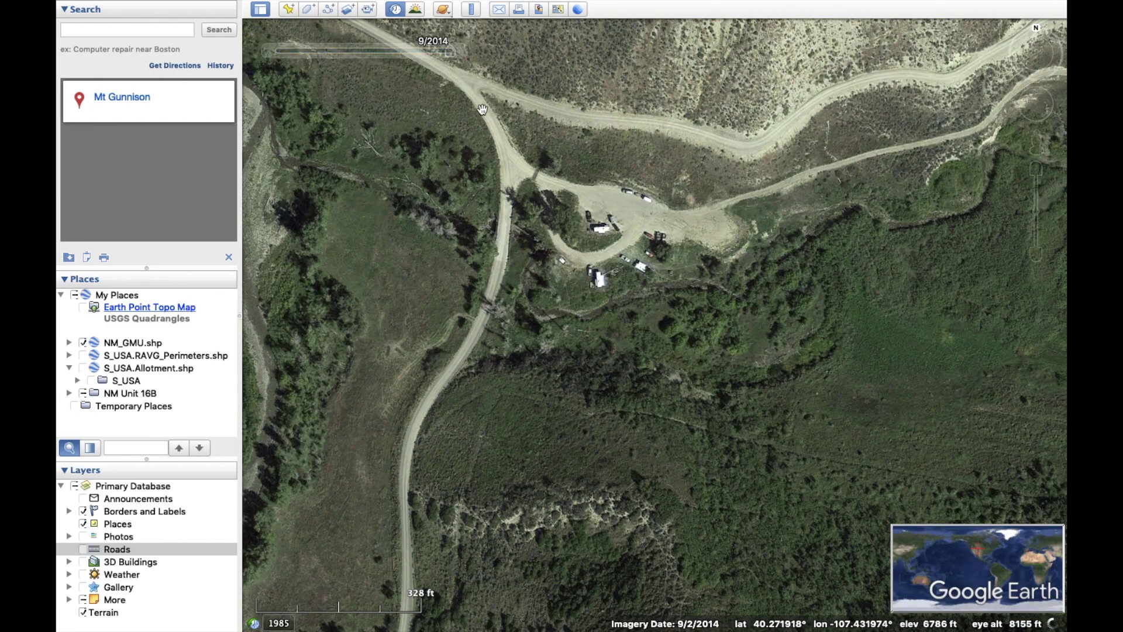
# Compare the camping and parking area at the dirt road junction in the 9/1999, 9/1993, 10/2011 and 9/2014 historical imagery
pyautogui.moveTo(401, 56)
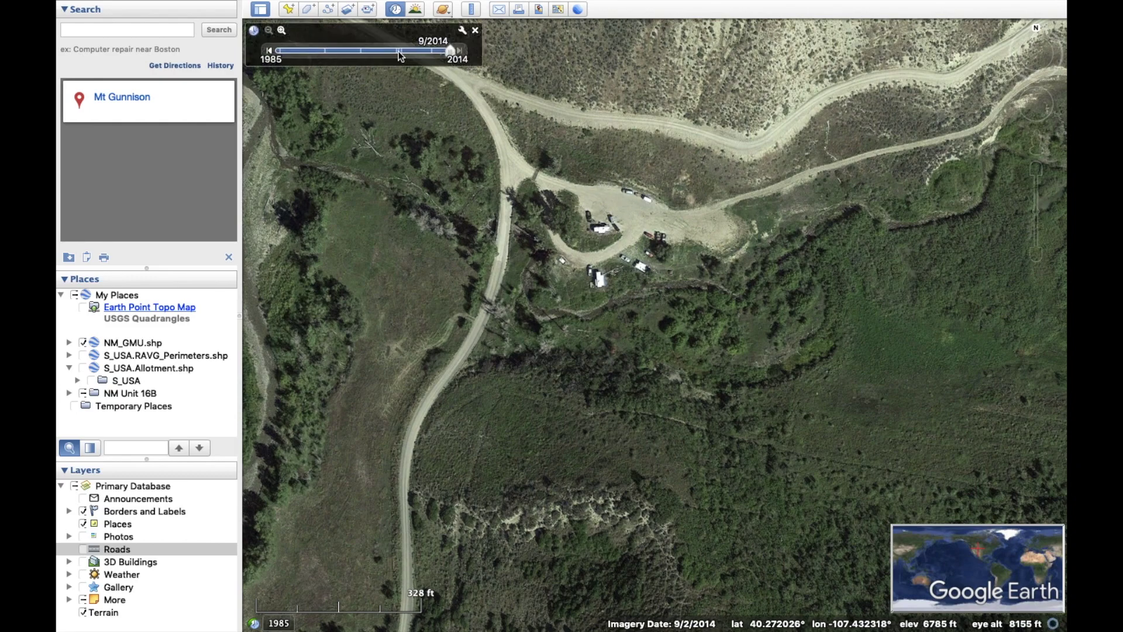
pyautogui.click(360, 51)
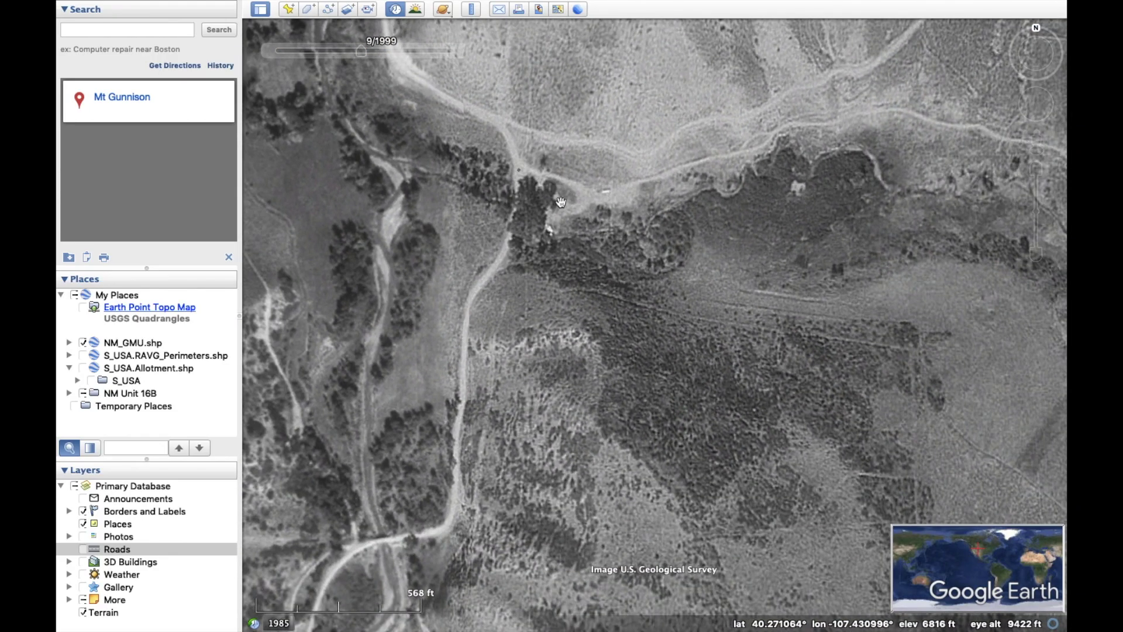
pyautogui.moveTo(357, 47)
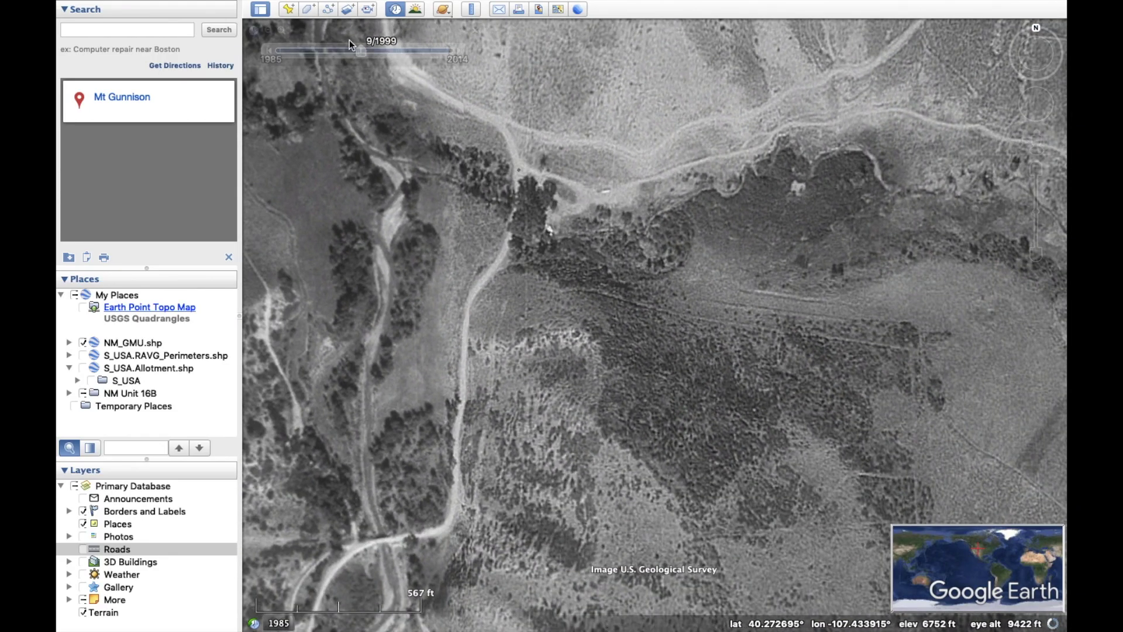
pyautogui.click(324, 52)
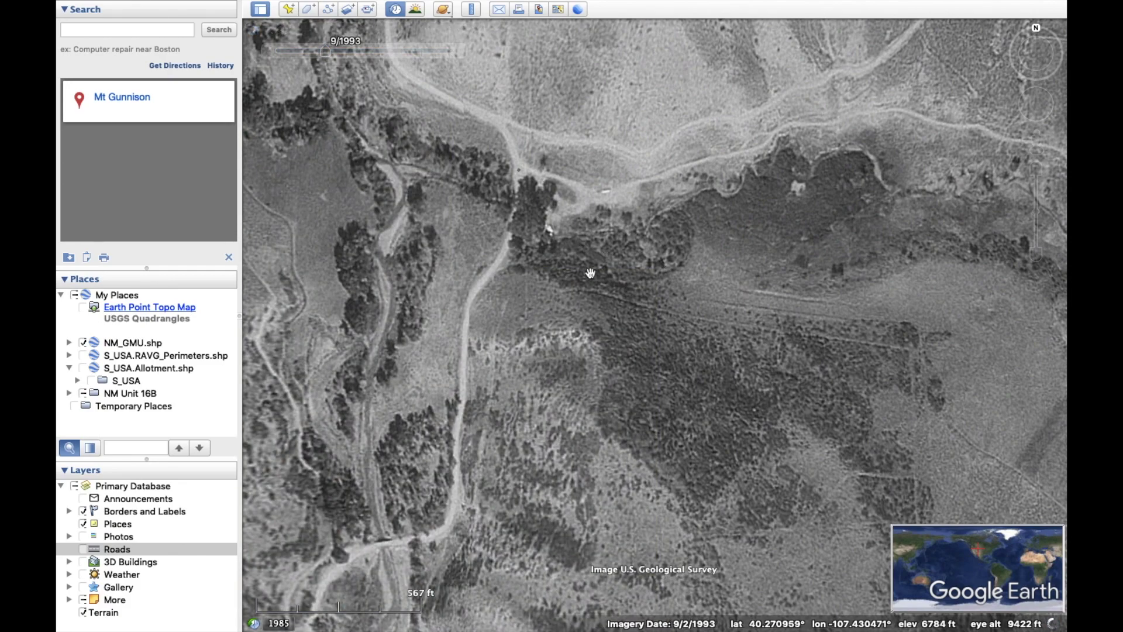
pyautogui.moveTo(321, 37)
pyautogui.moveTo(326, 53); pyautogui.dragTo(432, 52)
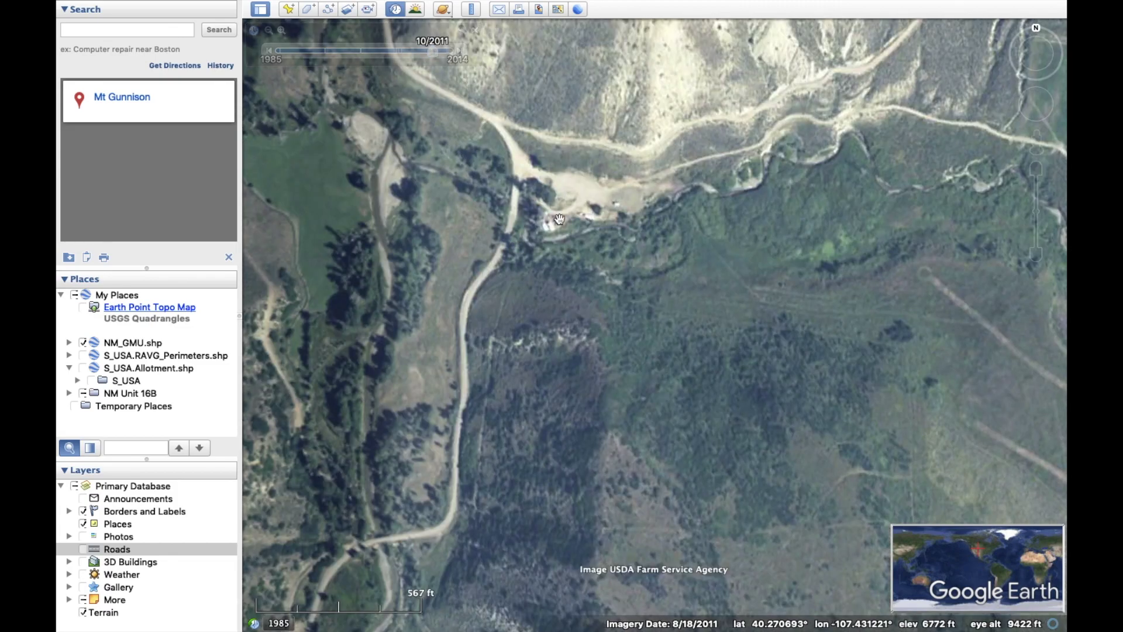
pyautogui.scroll(-2, 564, 211)
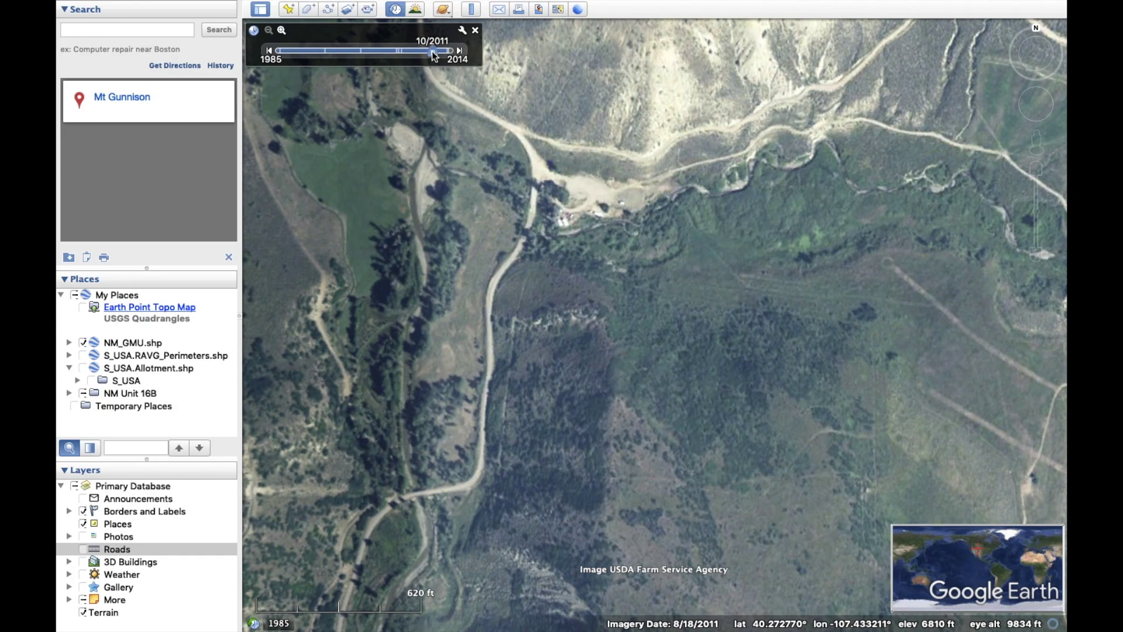
pyautogui.moveTo(432, 51); pyautogui.dragTo(452, 51)
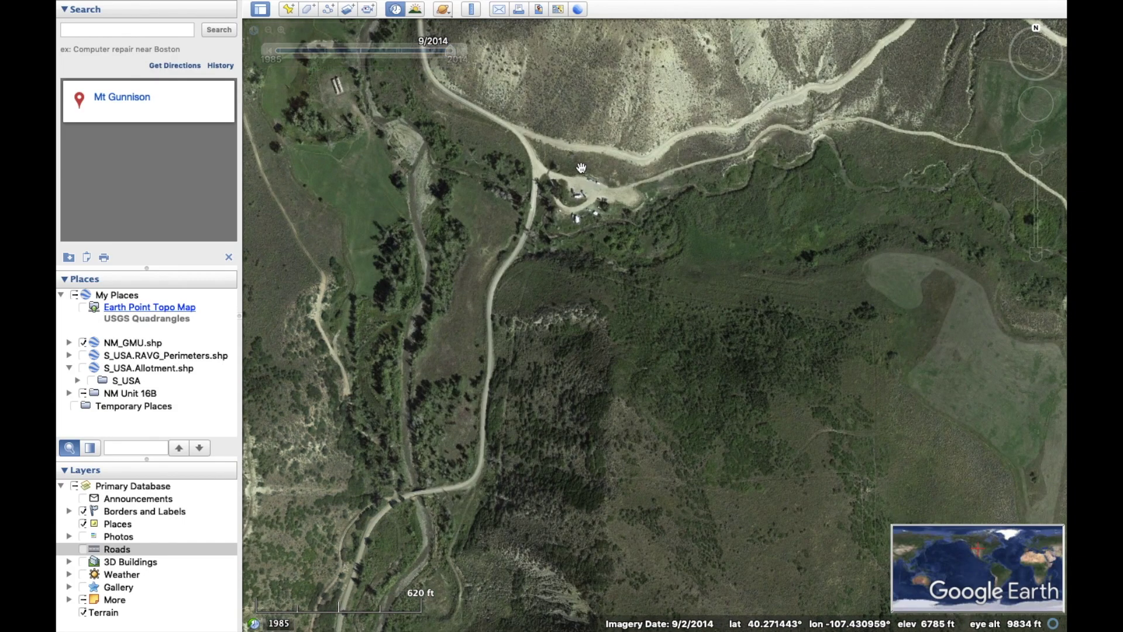
pyautogui.scroll(2, 581, 168)
pyautogui.scroll(2, 609, 285)
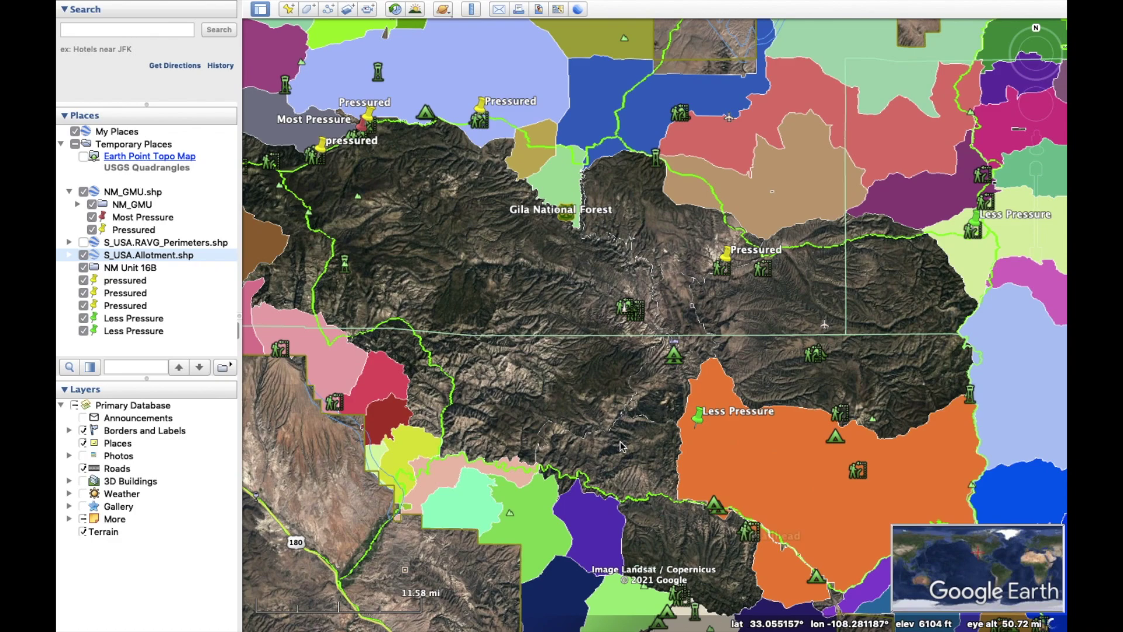
# Examine the allotments and road corridor around the Pressured placemark east of Most Pressure, on the unit's northern edge
pyautogui.scroll(3, 507, 146)
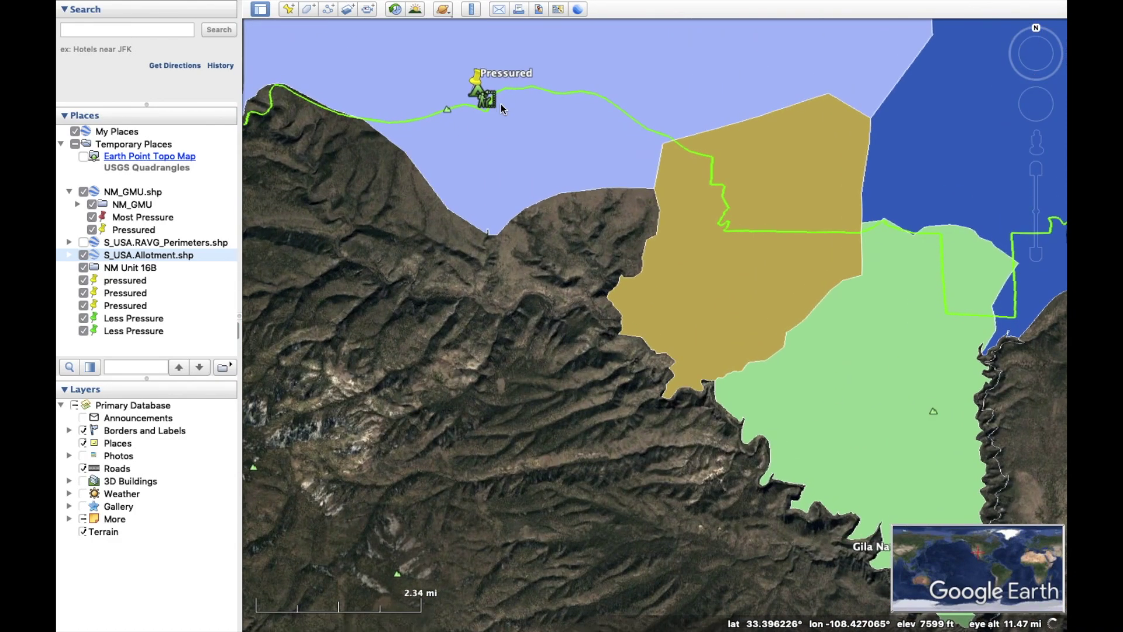
pyautogui.scroll(-3, 506, 457)
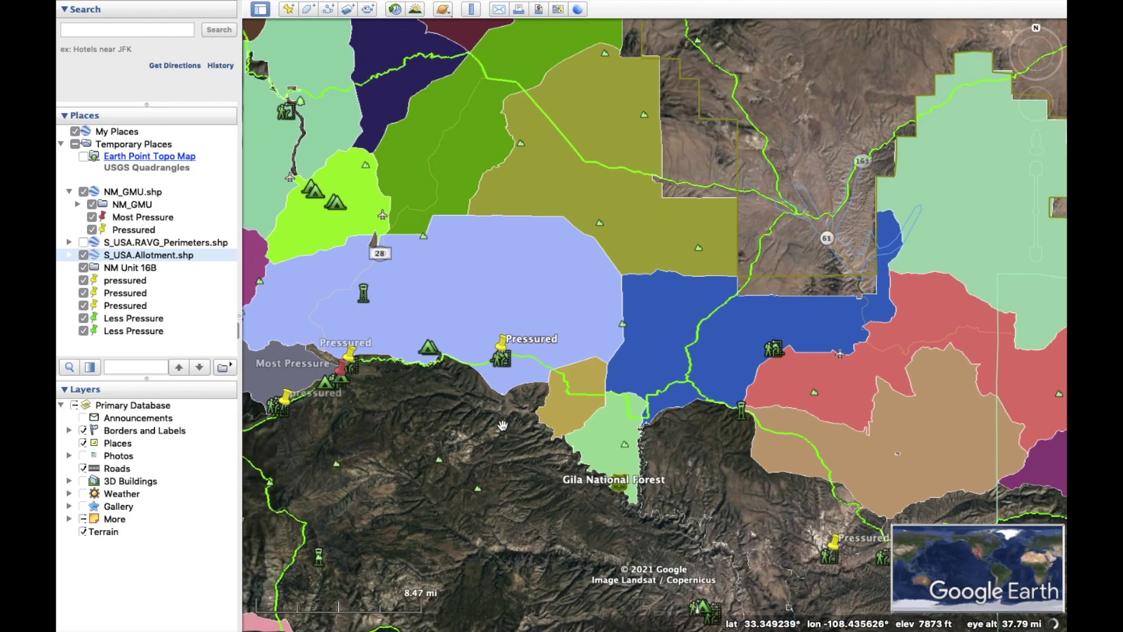
pyautogui.moveTo(543, 415); pyautogui.dragTo(593, 371)
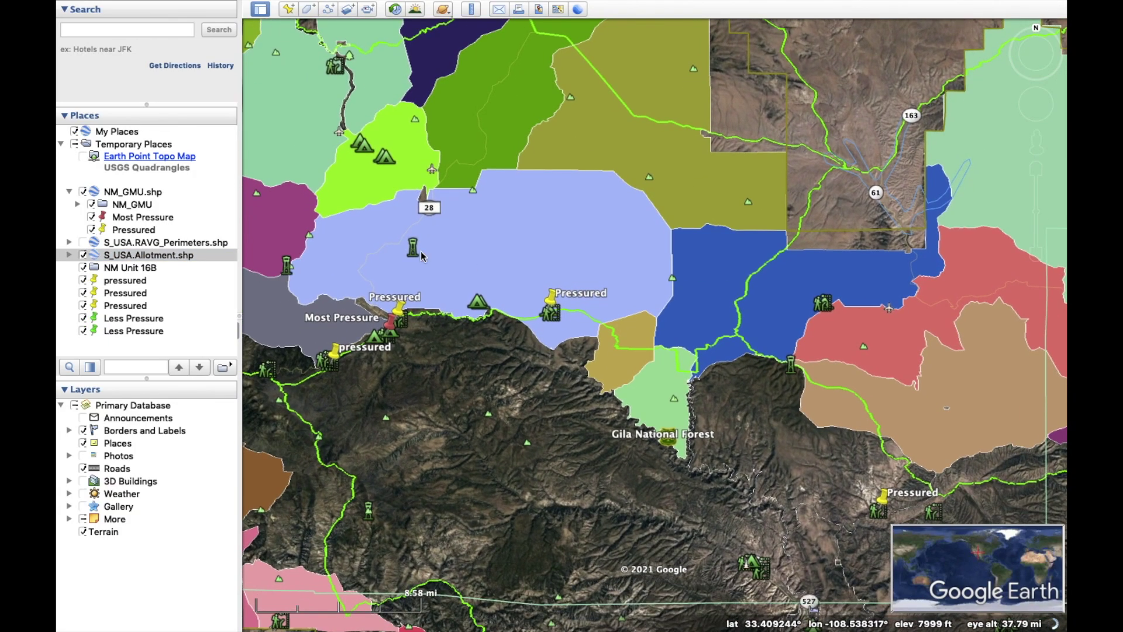
pyautogui.scroll(3, 534, 321)
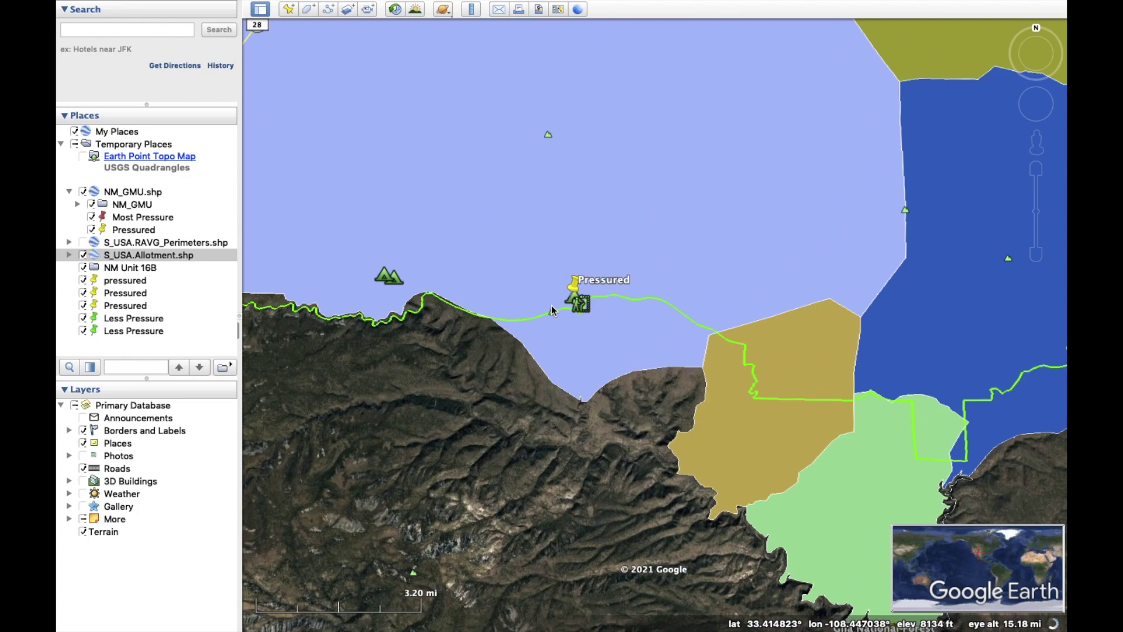
pyautogui.scroll(-2, 551, 304)
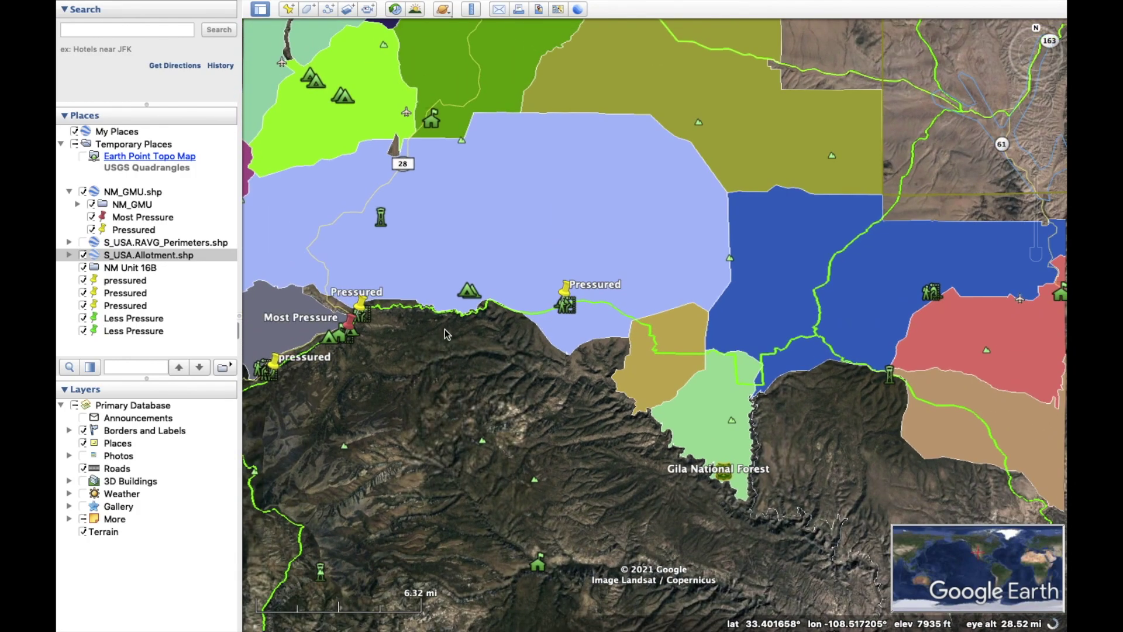
# Draw two concentric ruler circles centred on that Pressured placemark, the inner reaching just past the campground to the west, and save the outer as 6 miles
pyautogui.click(470, 9)
pyautogui.scroll(3, 648, 316)
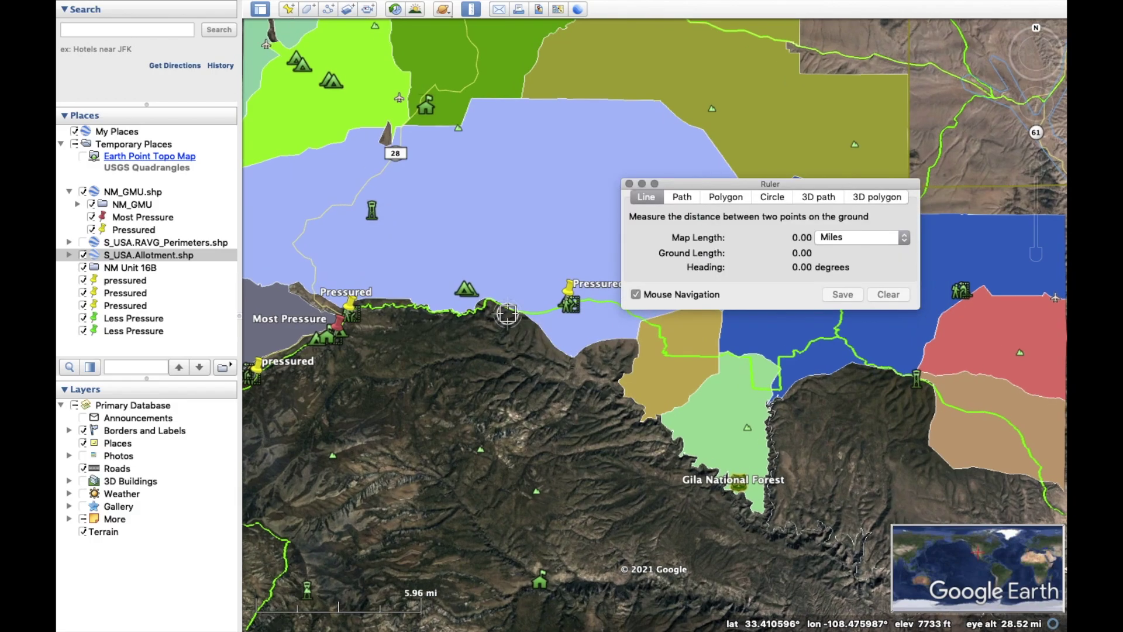
pyautogui.moveTo(696, 183); pyautogui.dragTo(412, 23)
pyautogui.click(660, 285)
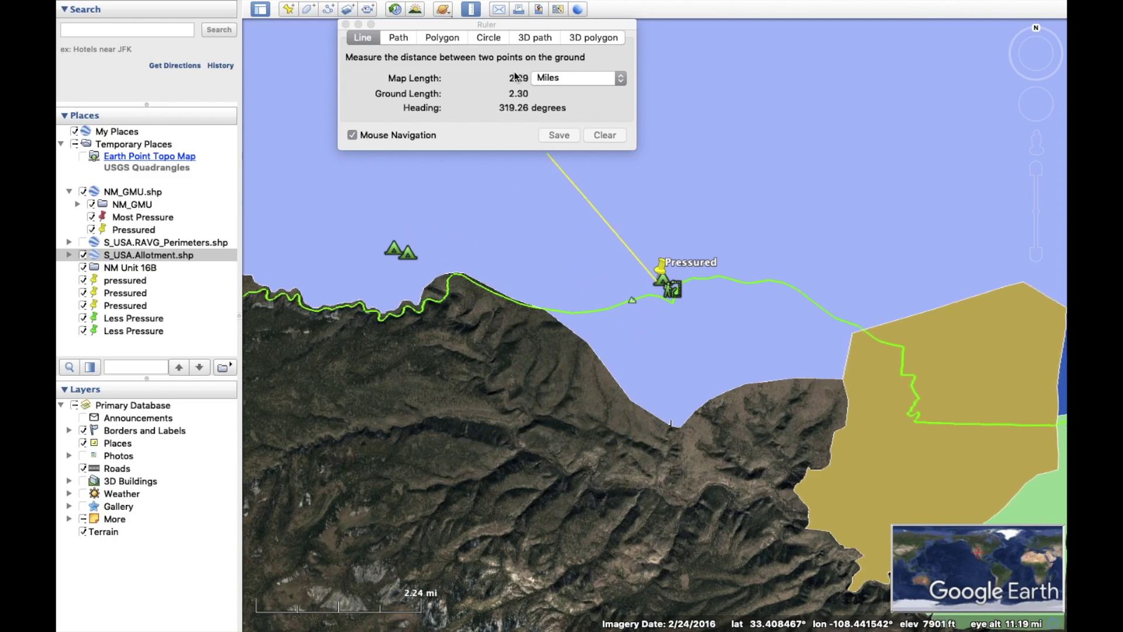
pyautogui.click(487, 38)
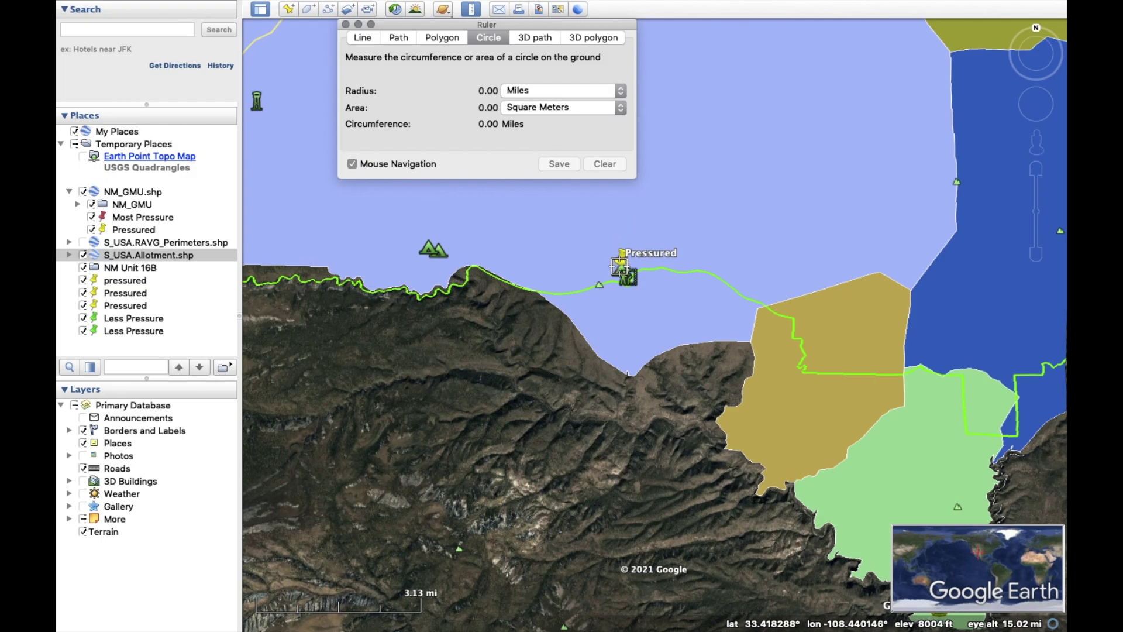
pyautogui.click(620, 265)
pyautogui.moveTo(619, 266); pyautogui.dragTo(545, 466)
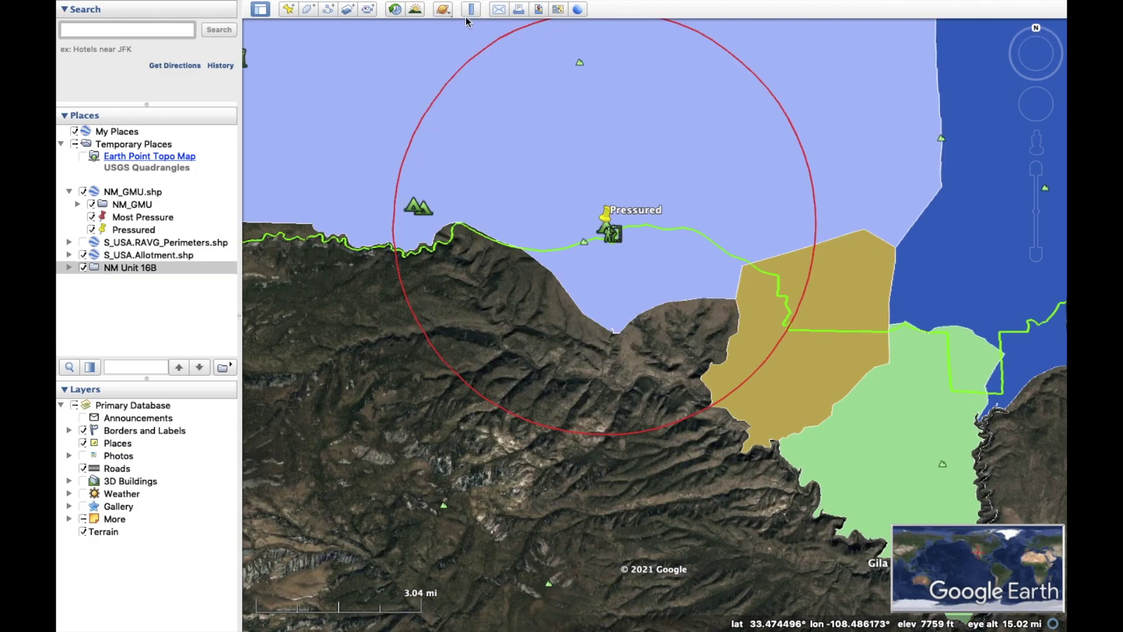
pyautogui.click(471, 9)
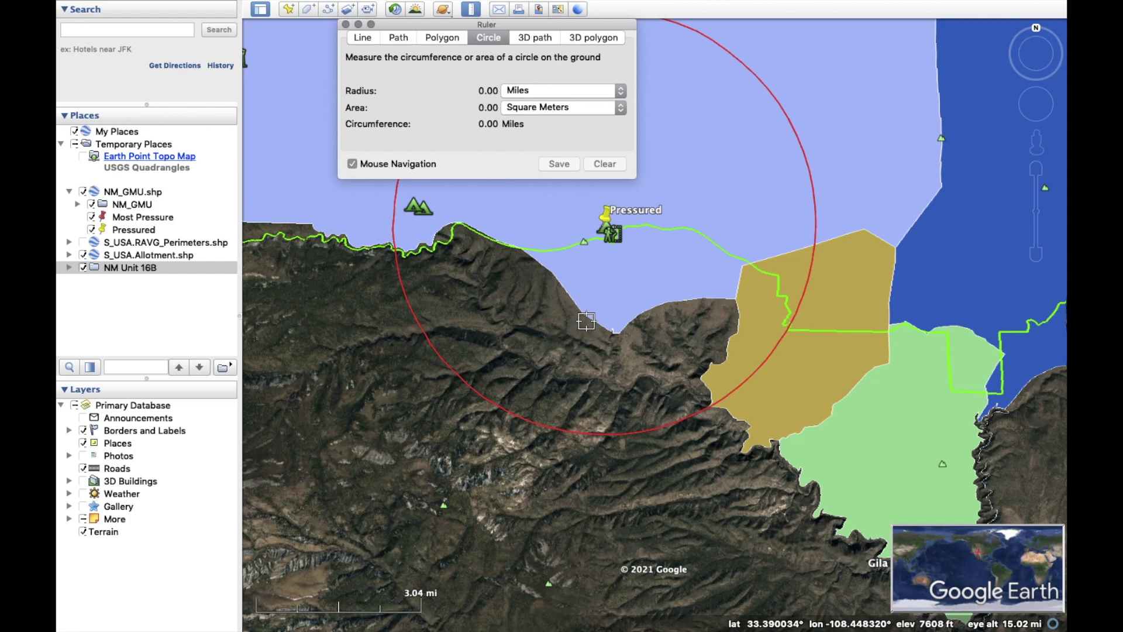
pyautogui.moveTo(603, 225); pyautogui.dragTo(431, 467)
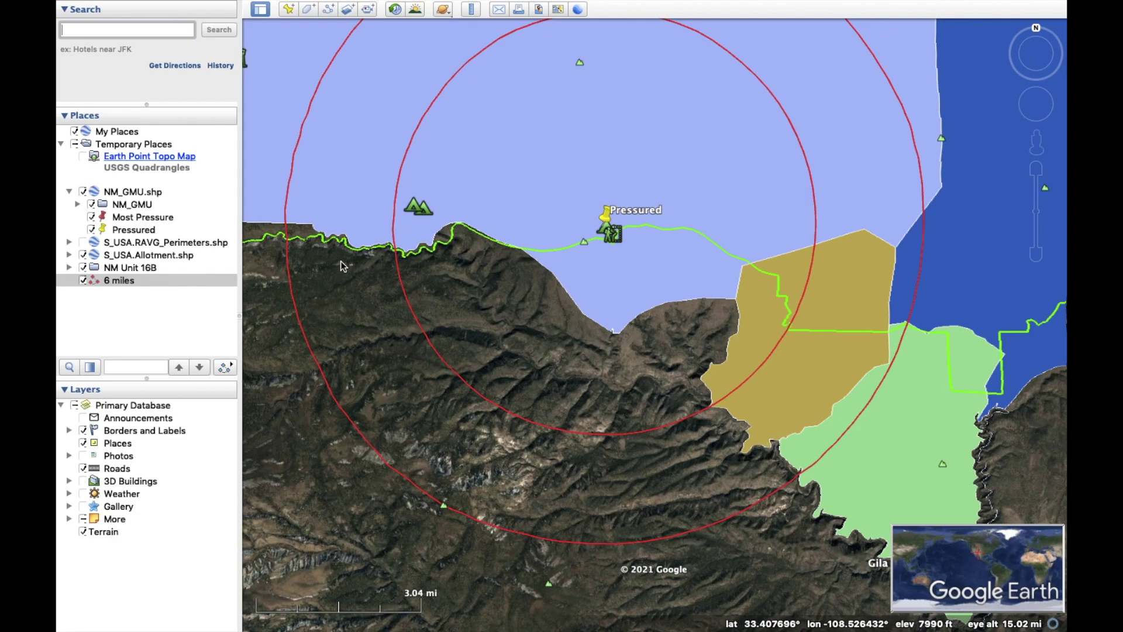
# Examine the terrain between the two circles southwest of the Pressured placemark on the satellite imagery and the topo map
pyautogui.doubleClick(403, 388)
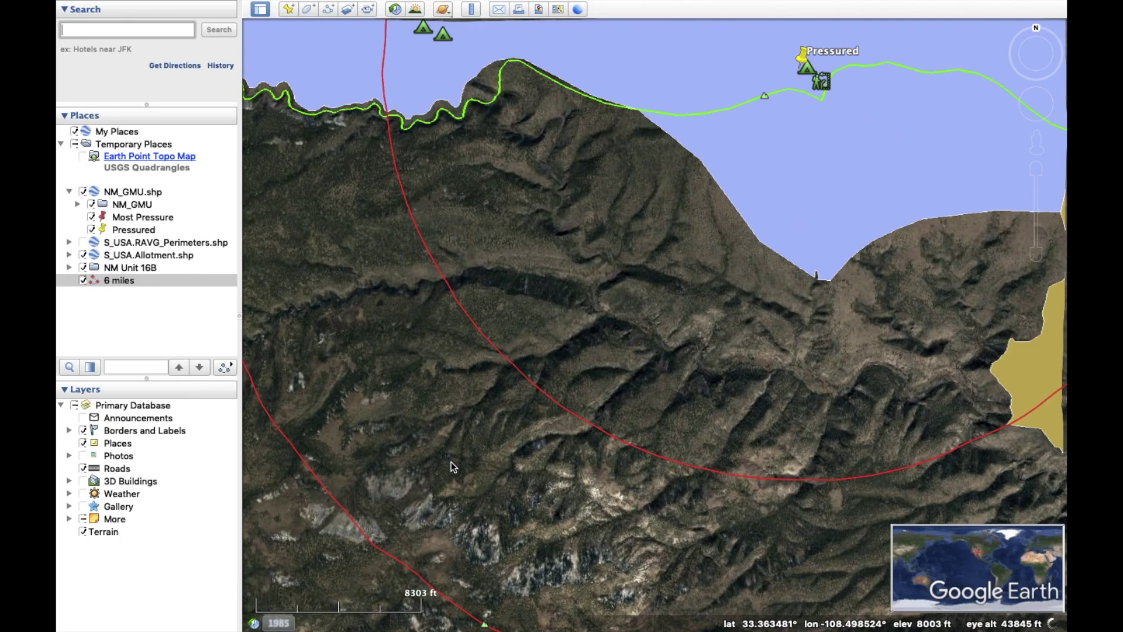
pyautogui.doubleClick(451, 462)
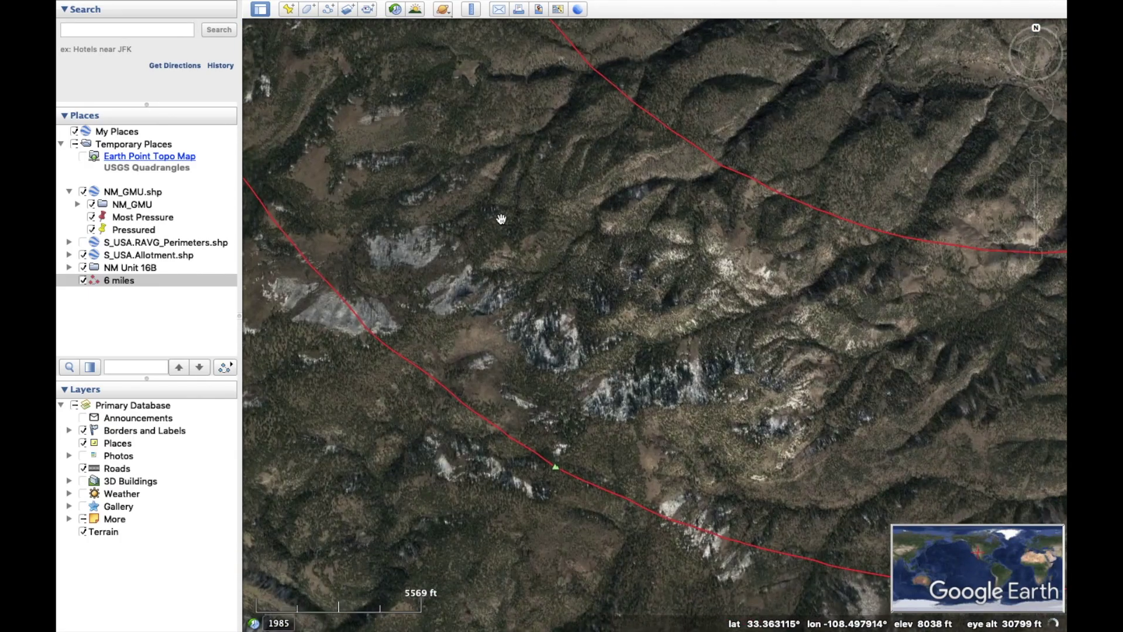
pyautogui.doubleClick(499, 193)
pyautogui.doubleClick(499, 193)
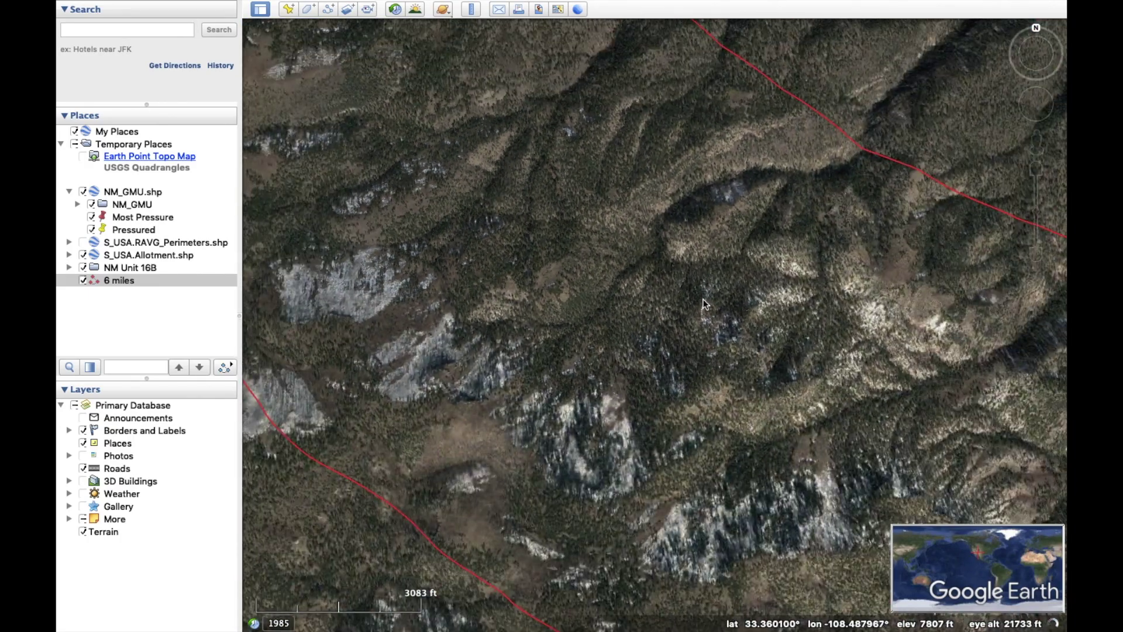
pyautogui.moveTo(642, 237); pyautogui.dragTo(443, 36)
pyautogui.moveTo(951, 334); pyautogui.dragTo(585, 350)
pyautogui.scroll(-5, 585, 350)
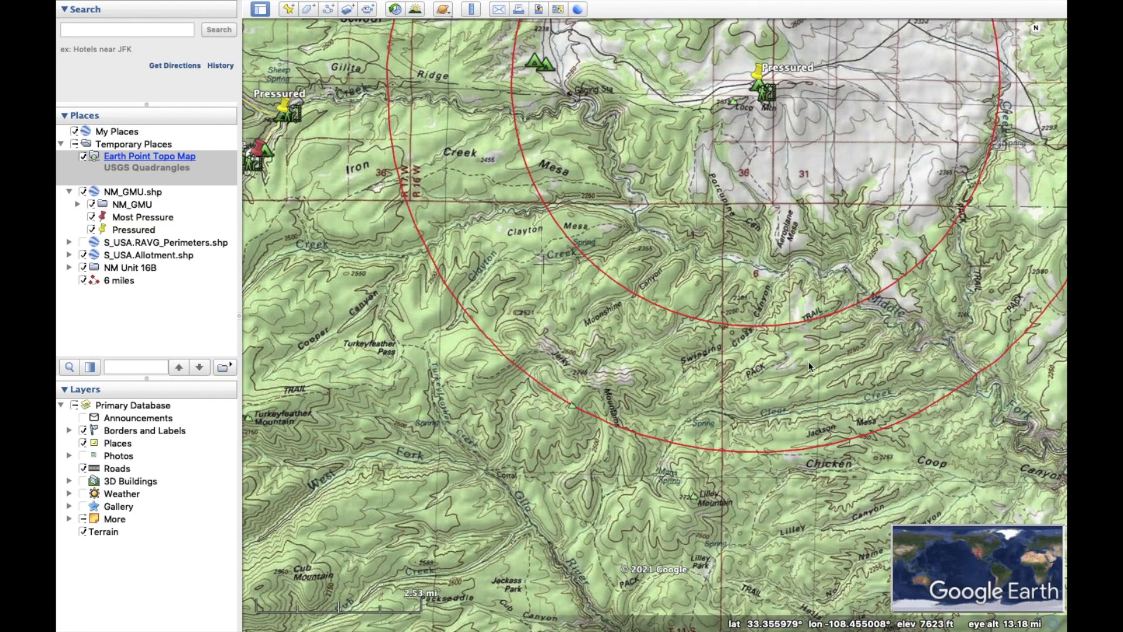
# Place a green placemark on the ridges north of Clear Creek, between the two circles, keeping the default name
pyautogui.scroll(5, 808, 360)
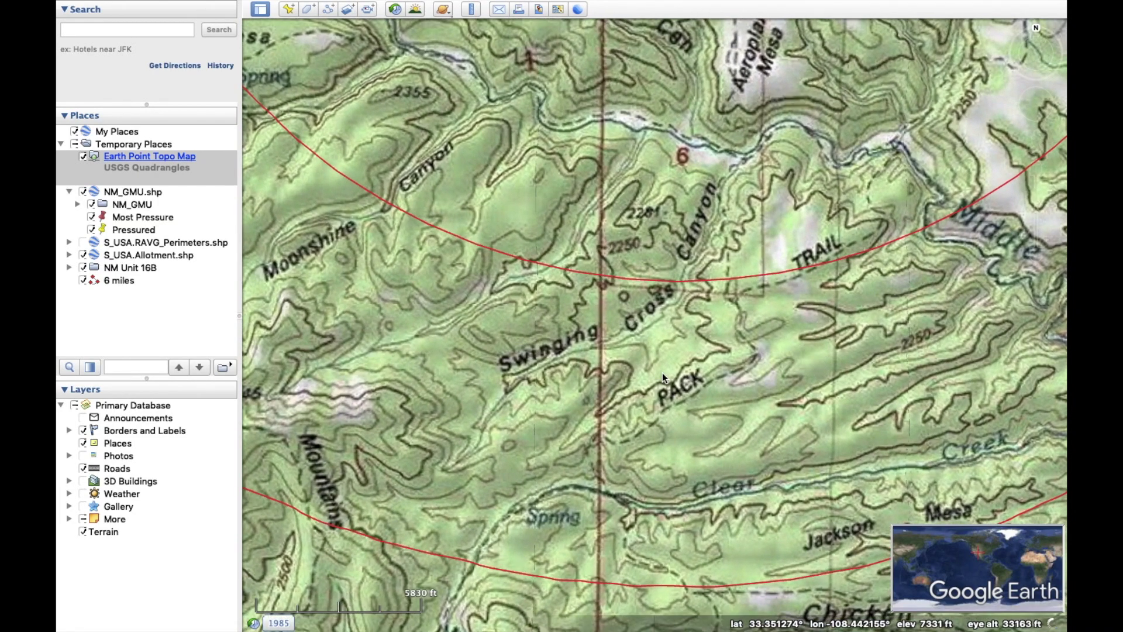
pyautogui.moveTo(662, 373); pyautogui.dragTo(663, 315)
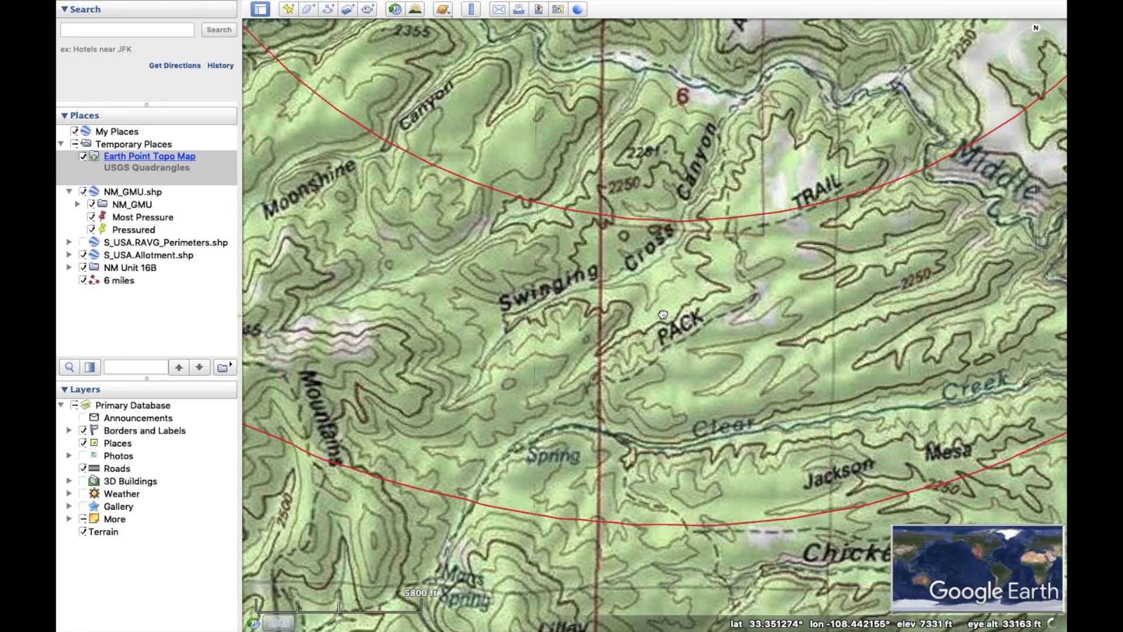
pyautogui.moveTo(778, 404); pyautogui.dragTo(582, 354)
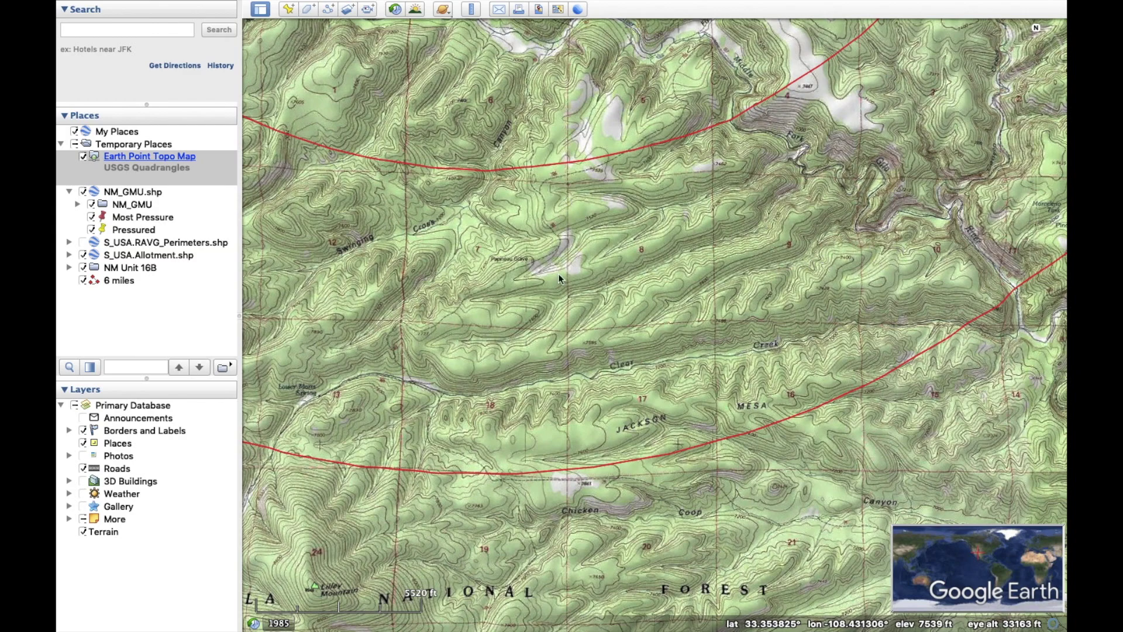
pyautogui.press('super+shift+p')
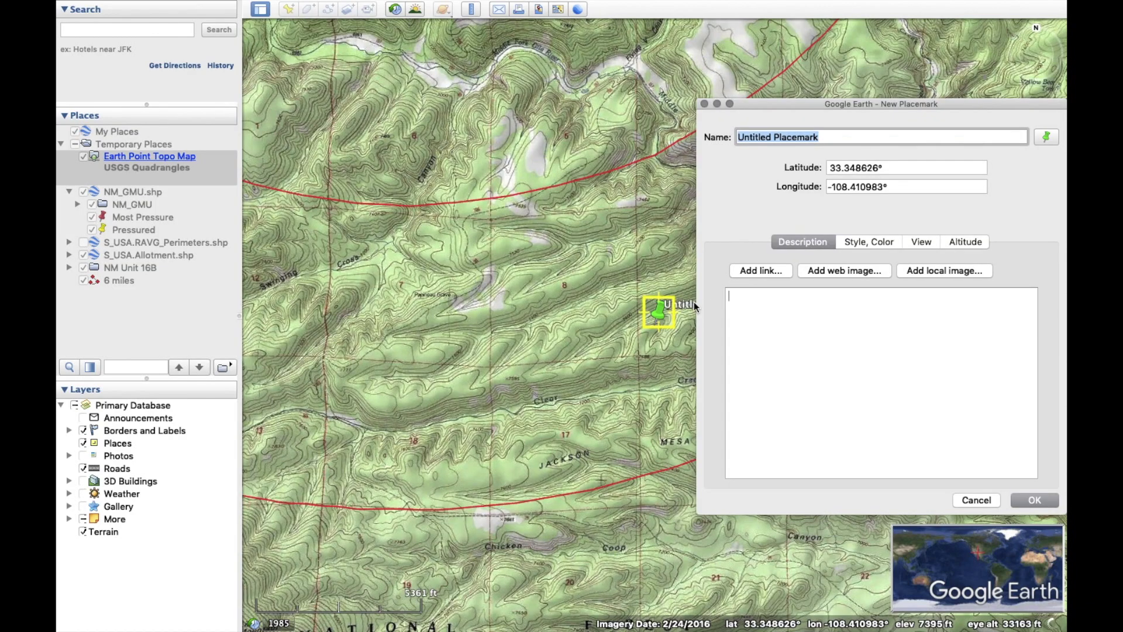
pyautogui.click(1035, 502)
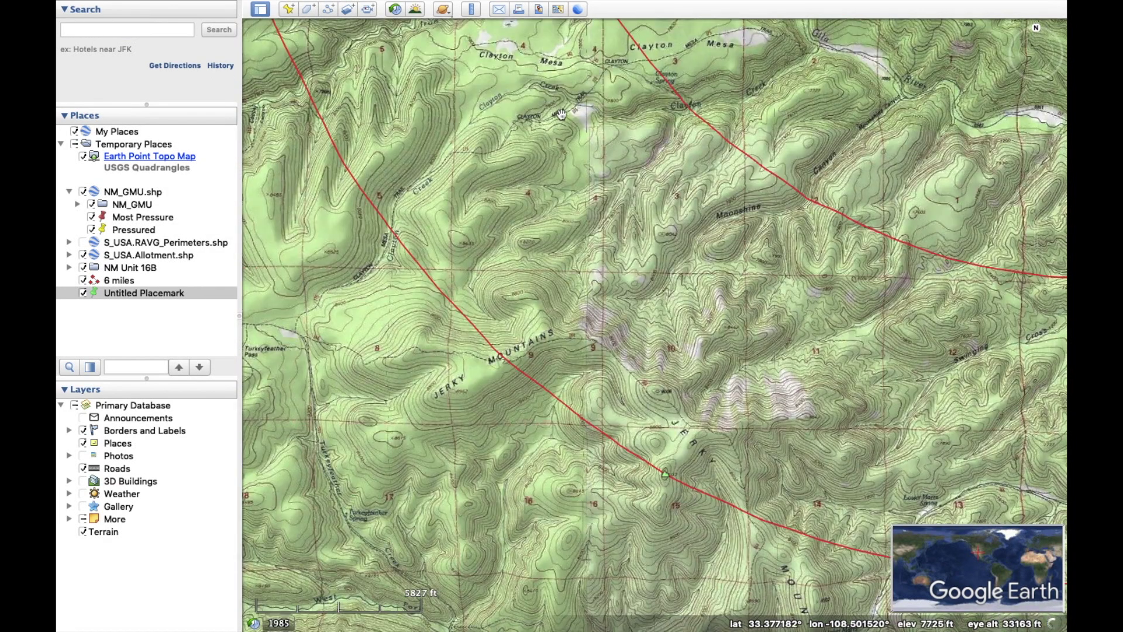
# Place another green placemark in section 10 of the Jerky Mountains, between the circles south of Moonshine Canyon
pyautogui.moveTo(789, 252); pyautogui.dragTo(628, 196)
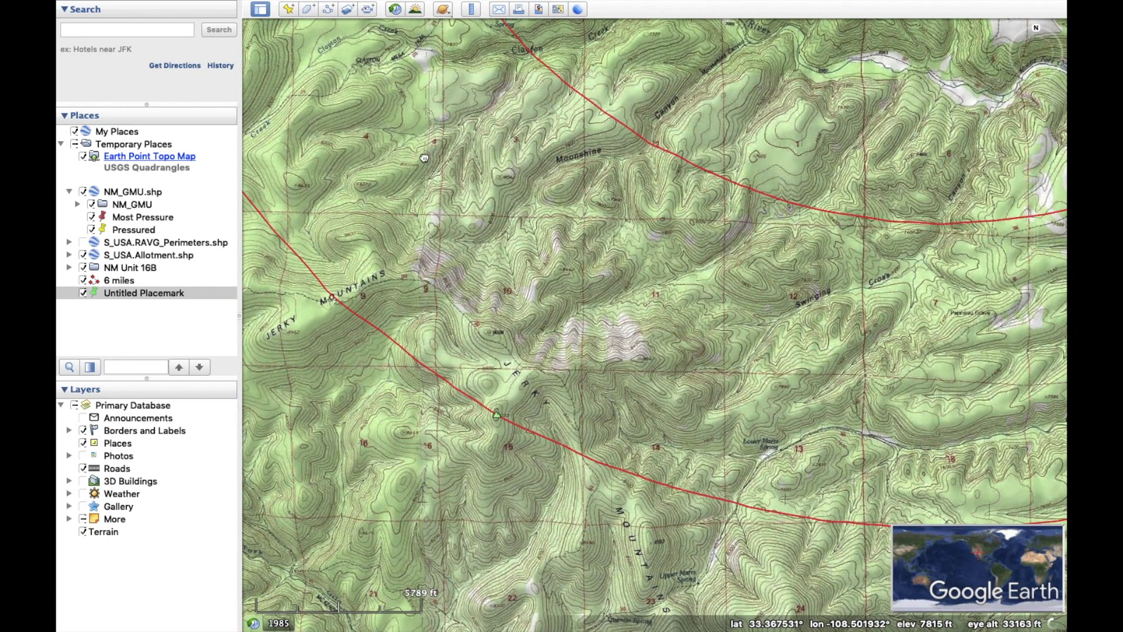
pyautogui.moveTo(419, 152); pyautogui.dragTo(486, 221)
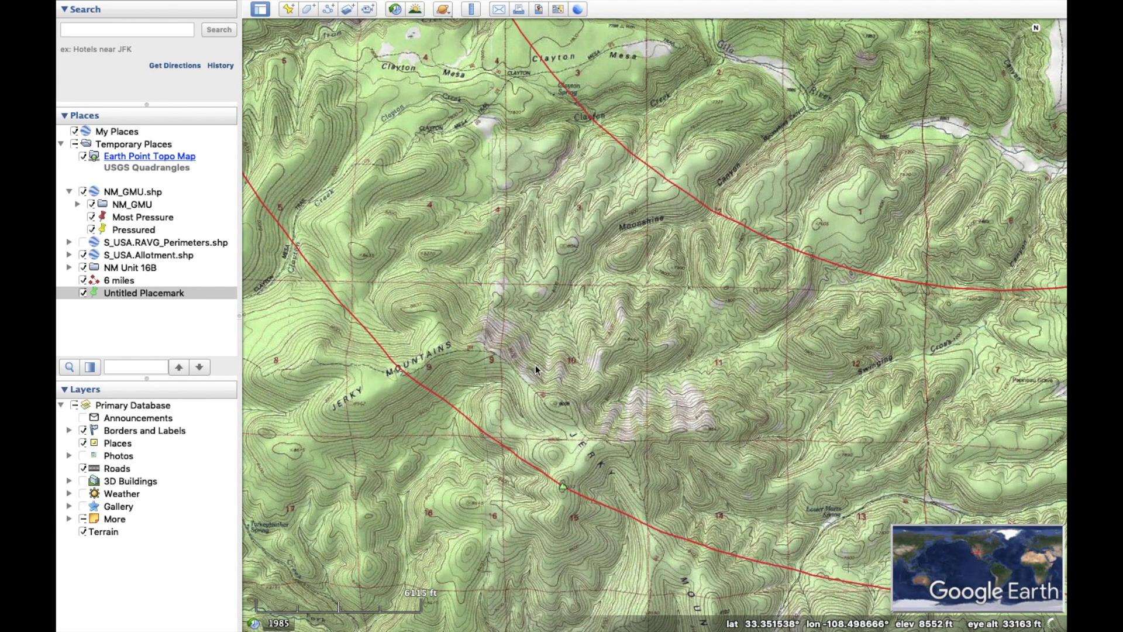
pyautogui.scroll(5, 627, 353)
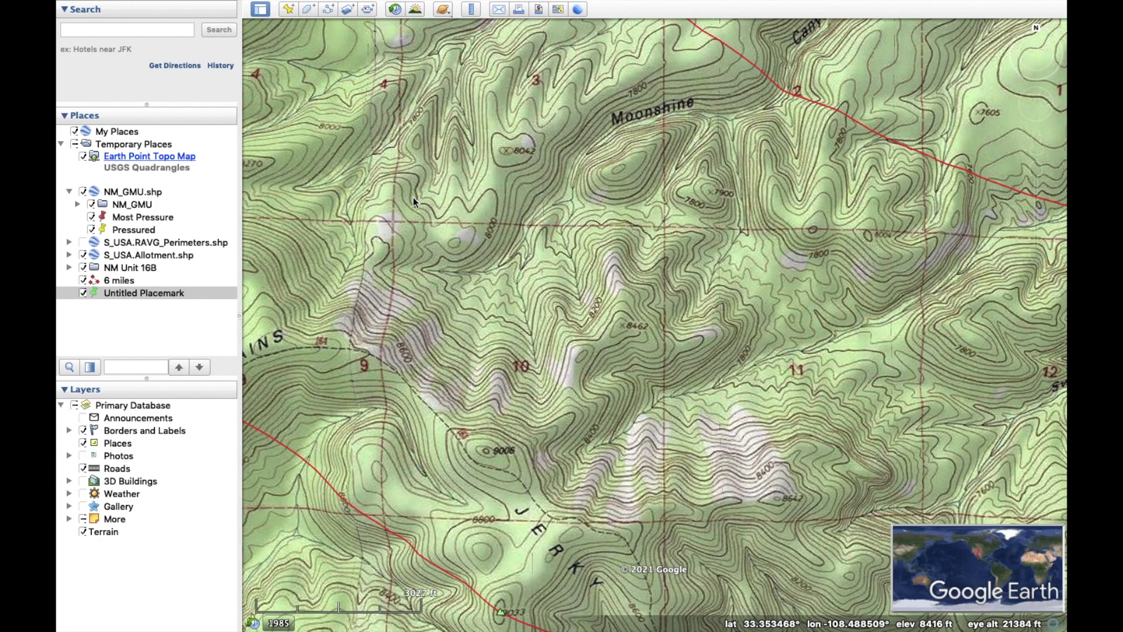
pyautogui.click(288, 10)
pyautogui.moveTo(659, 320); pyautogui.dragTo(557, 334)
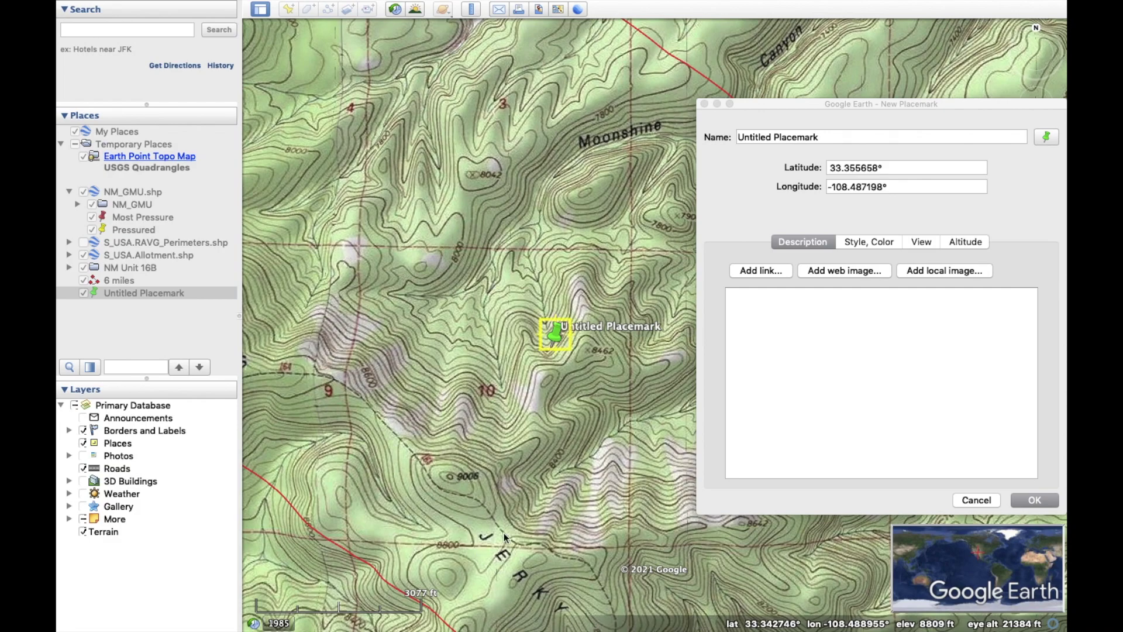
pyautogui.click(1035, 500)
# Measure the straight-line distance in miles between the two new green placemarks on the satellite imagery
pyautogui.scroll(-5, 420, 284)
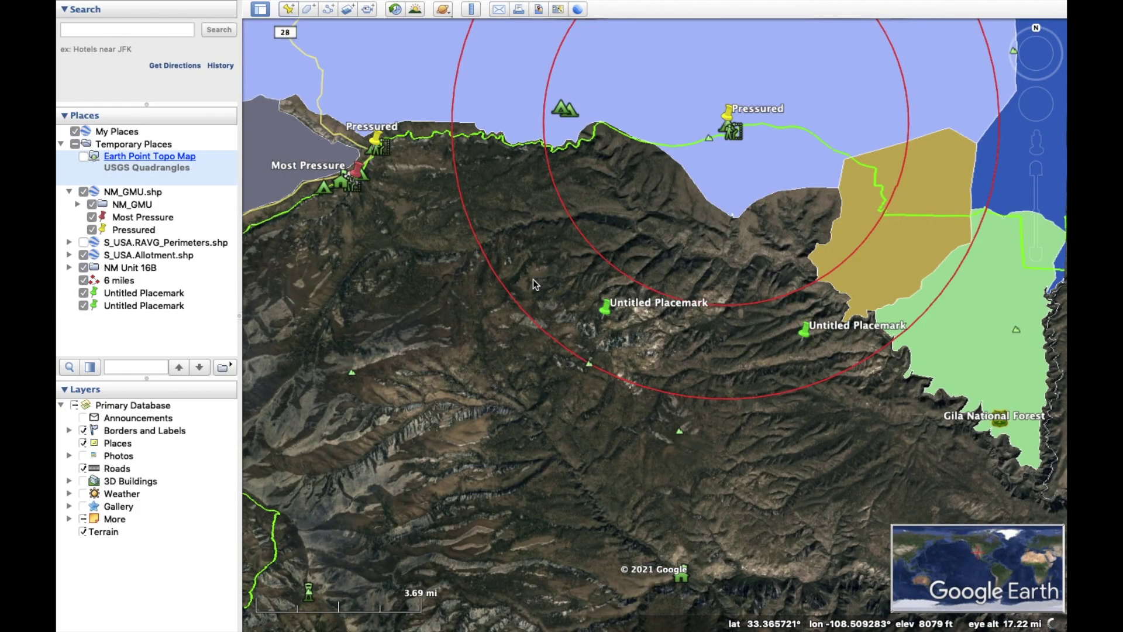
pyautogui.click(472, 9)
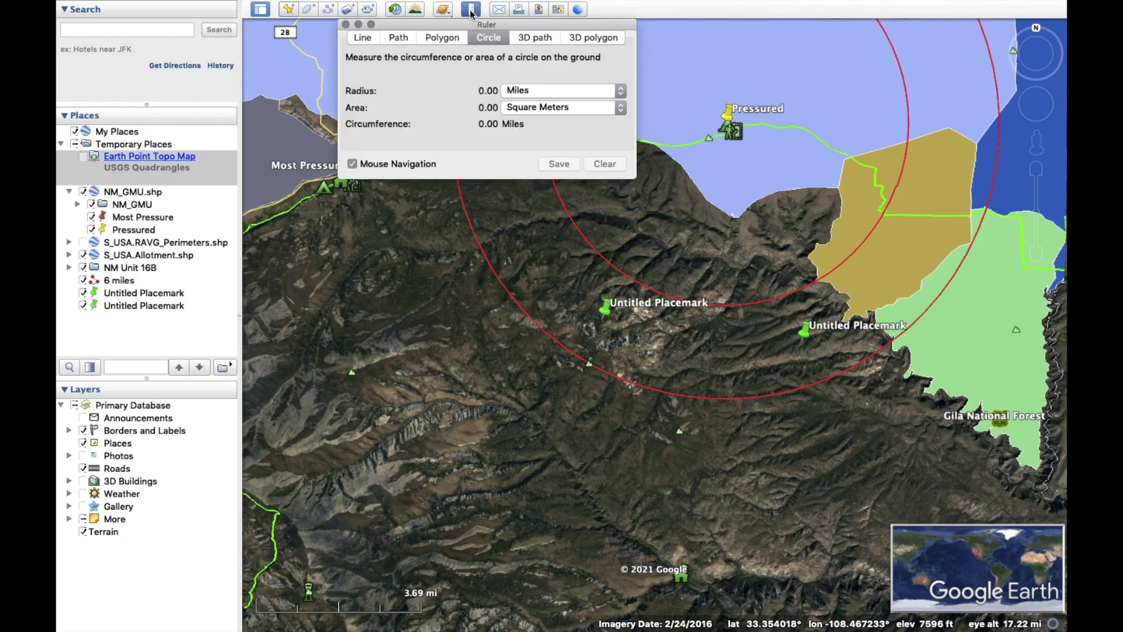
pyautogui.click(362, 37)
pyautogui.click(606, 308)
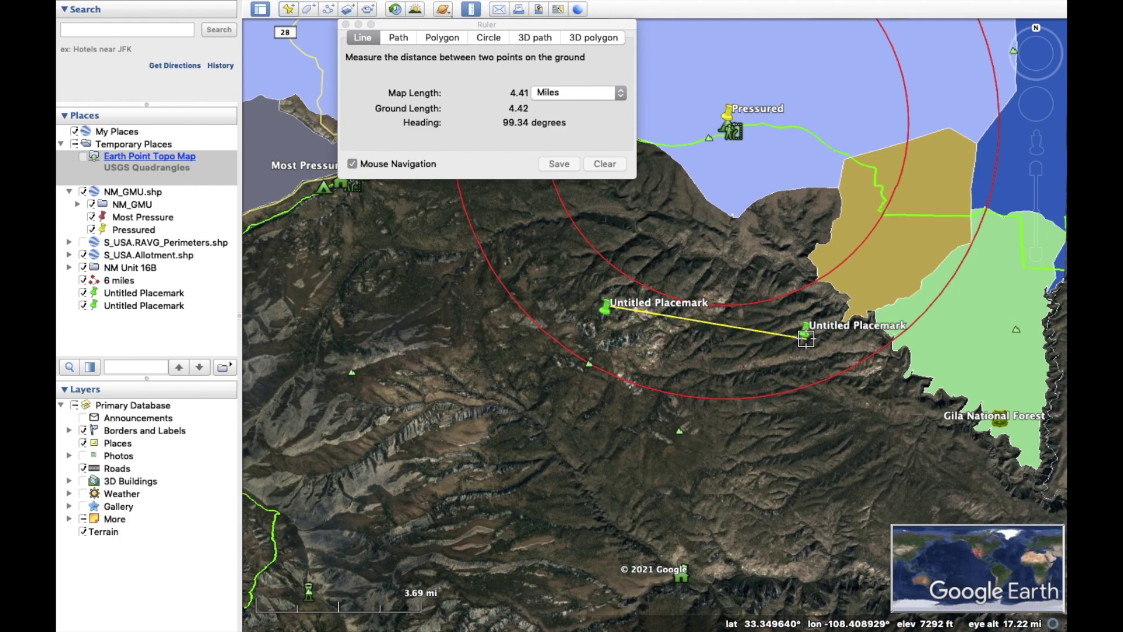
pyautogui.click(346, 24)
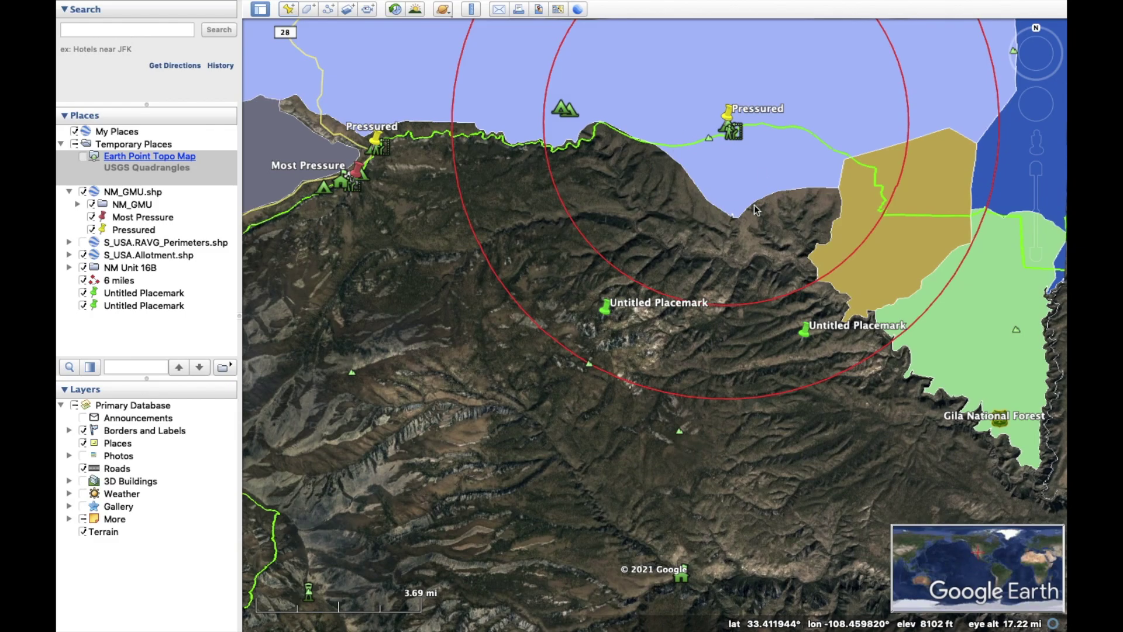
# Draw 3-mile and 6-mile ruler circles centred on the pressured placemark near road 159 and save both
pyautogui.scroll(-5, 745, 227)
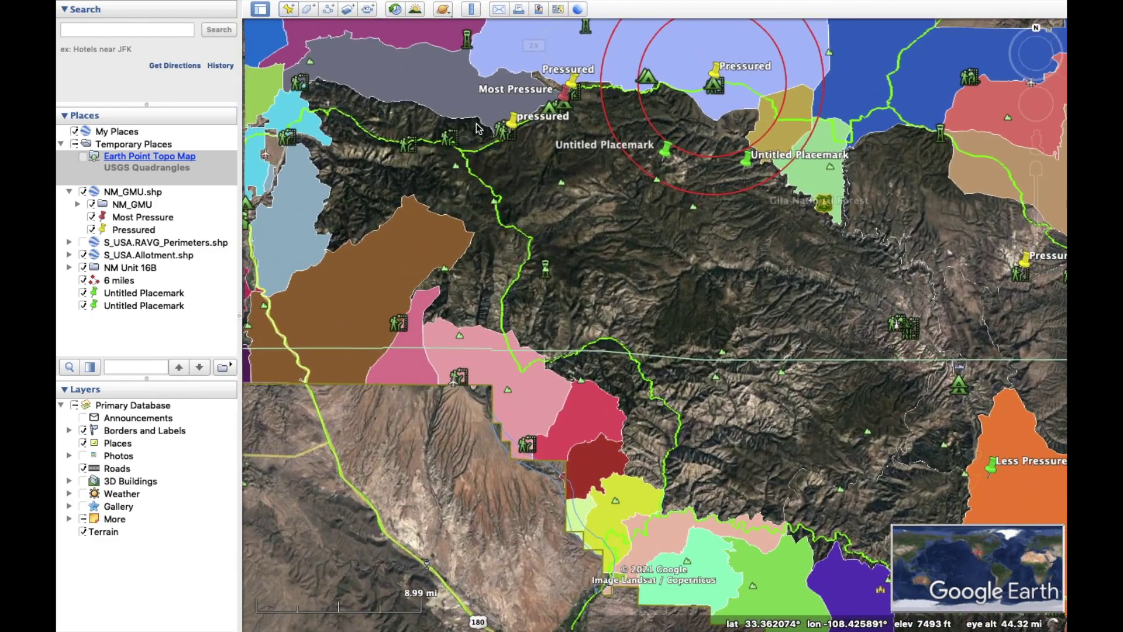
pyautogui.scroll(6, 497, 130)
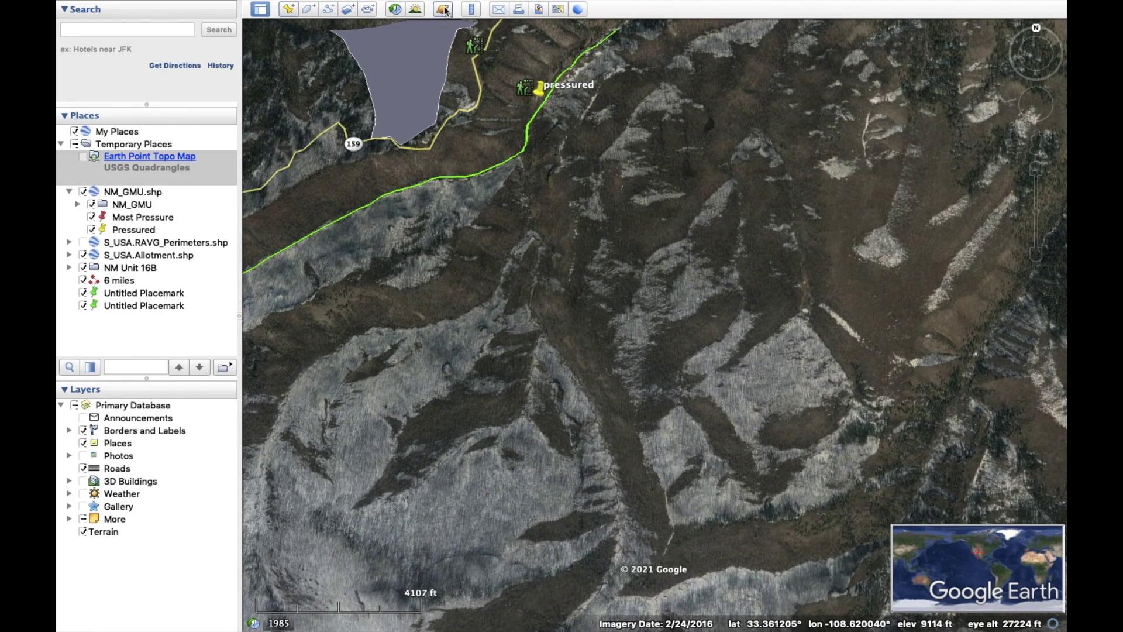
pyautogui.click(471, 9)
pyautogui.click(494, 39)
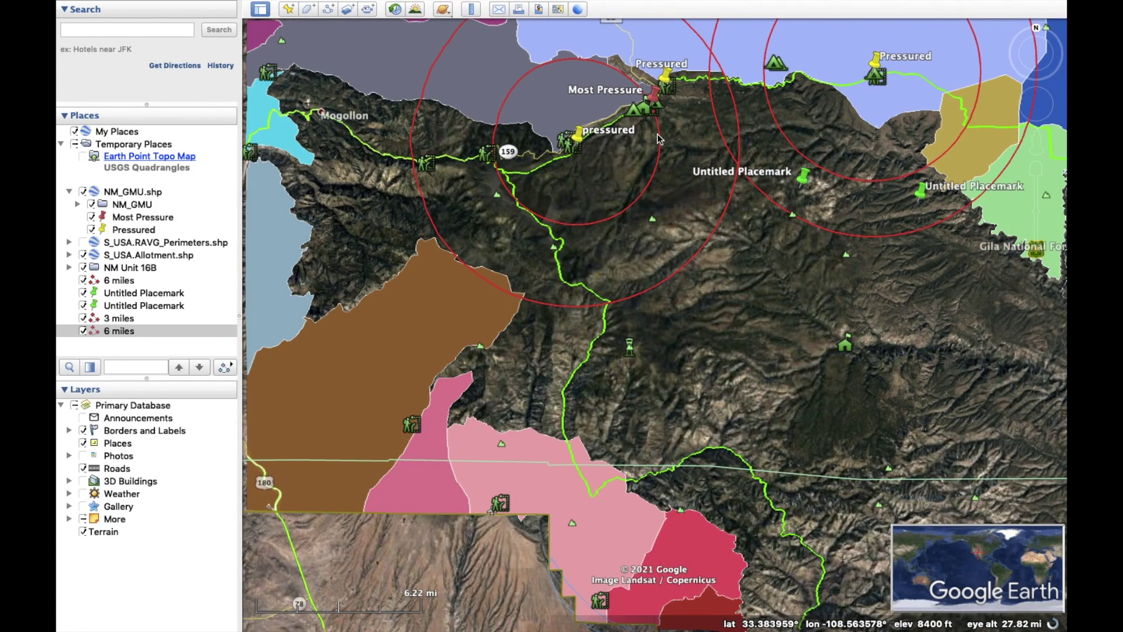
# Examine the burned slopes and drainages between the 3-mile and 6-mile circles south of the pressured placemark
pyautogui.moveTo(658, 135); pyautogui.dragTo(624, 168)
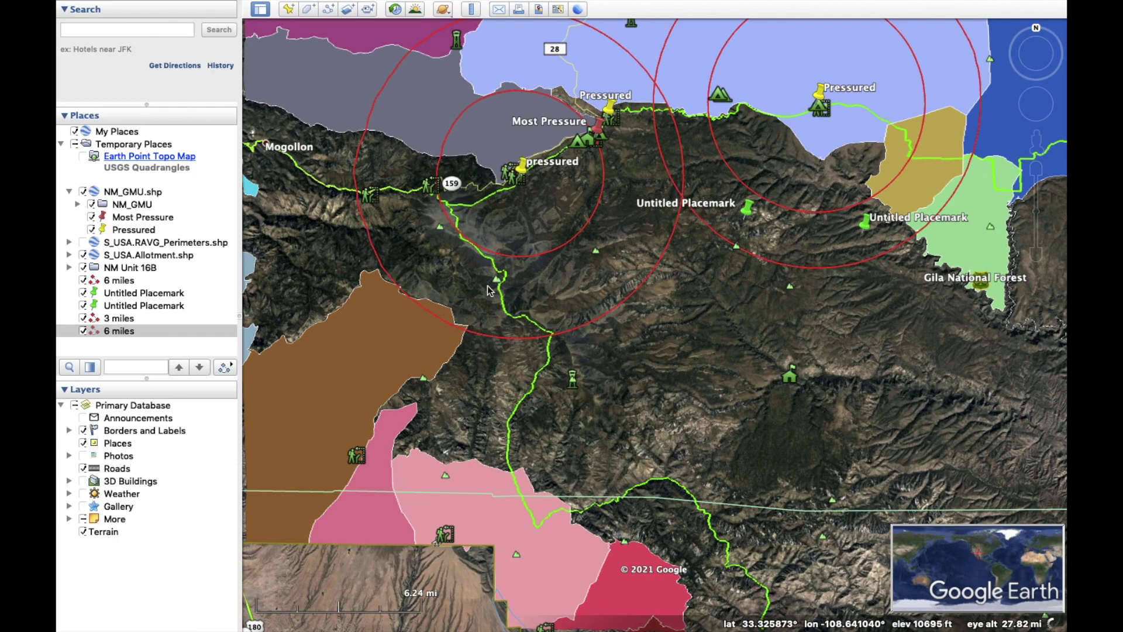
pyautogui.scroll(3, 547, 245)
pyautogui.scroll(5, 547, 245)
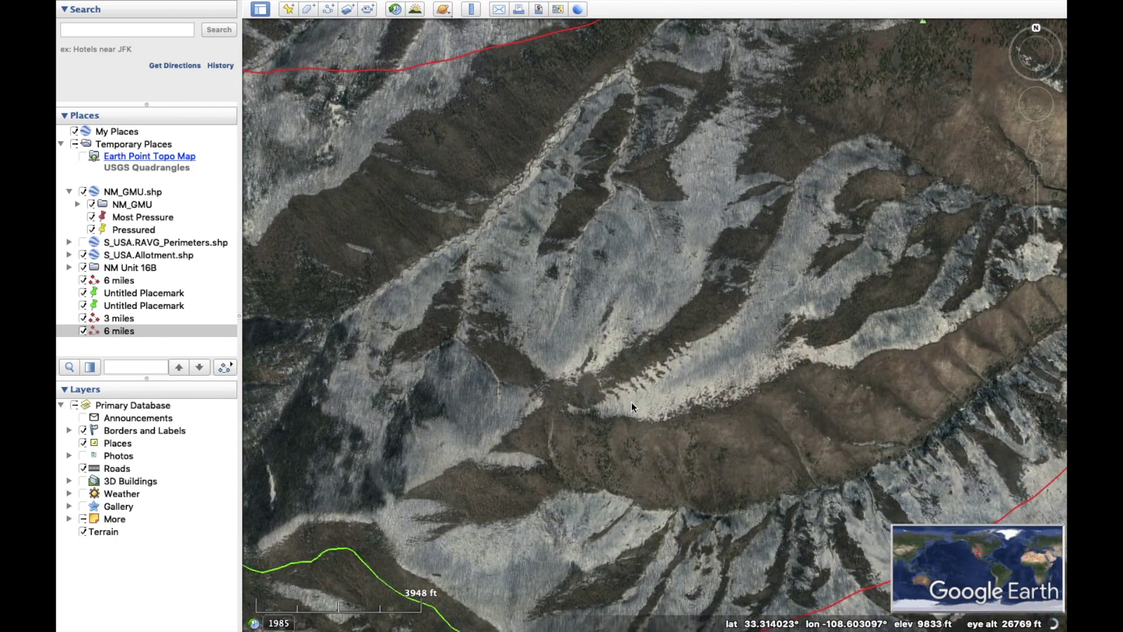
pyautogui.scroll(3, 631, 402)
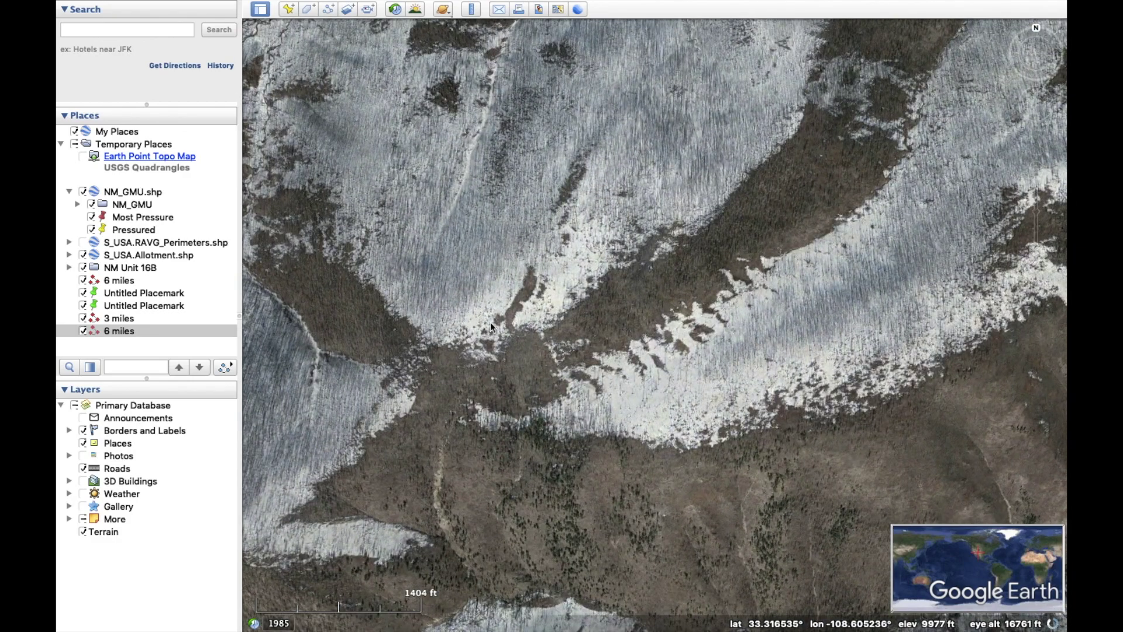
pyautogui.scroll(2, 796, 345)
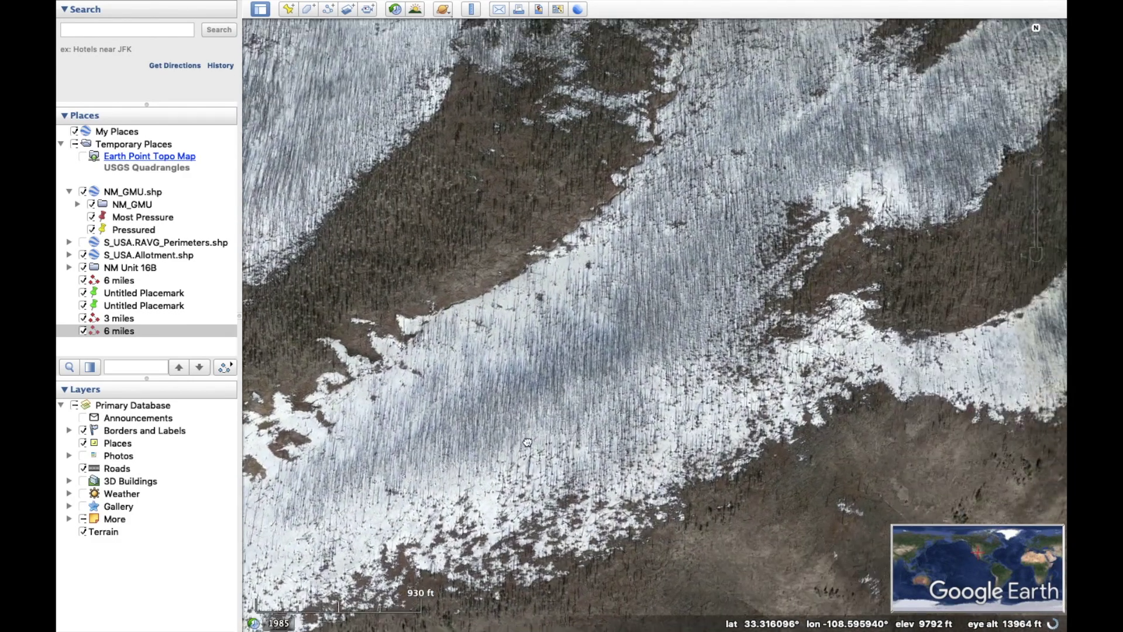
pyautogui.moveTo(528, 443); pyautogui.dragTo(828, 234)
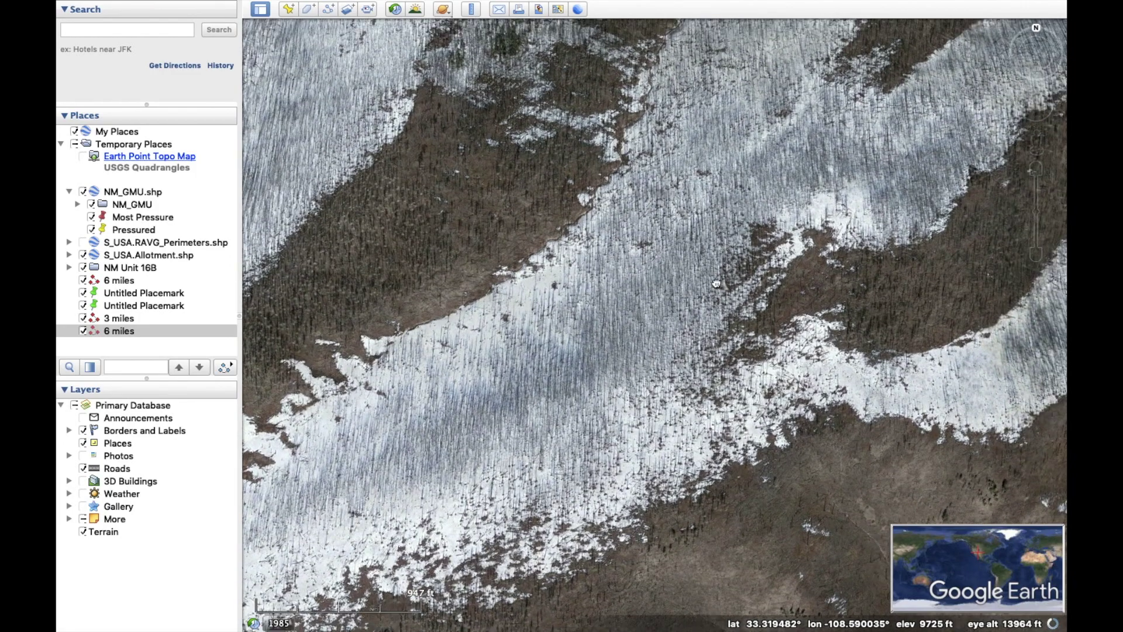
pyautogui.scroll(-3, 361, 356)
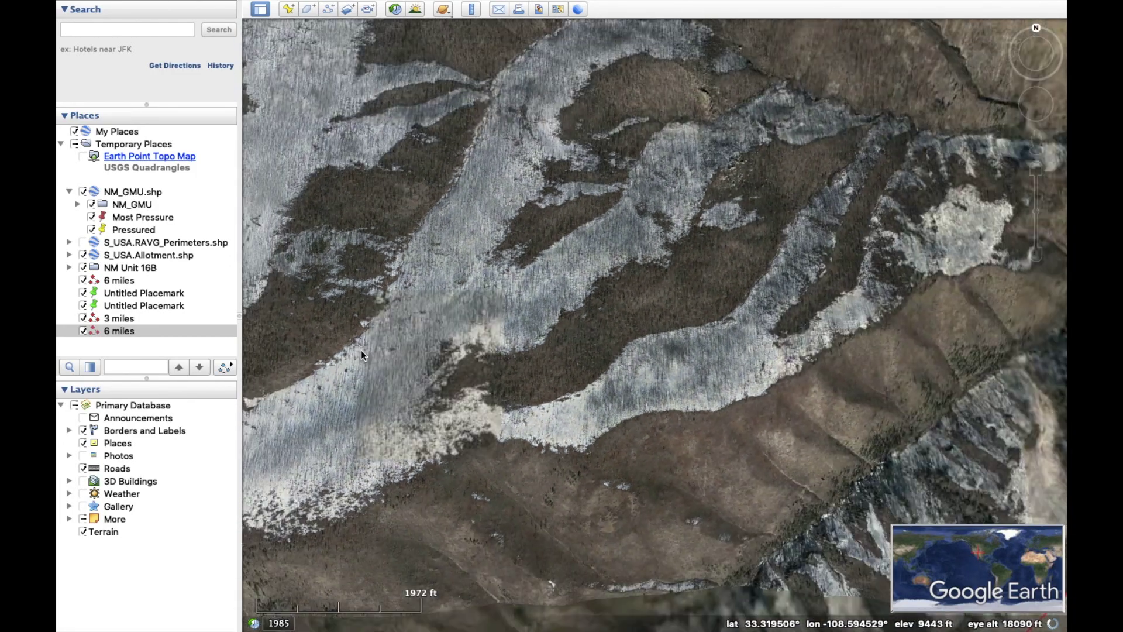
pyautogui.moveTo(360, 350); pyautogui.dragTo(694, 229)
pyautogui.scroll(-3, 488, 391)
pyautogui.moveTo(395, 311); pyautogui.dragTo(715, 258)
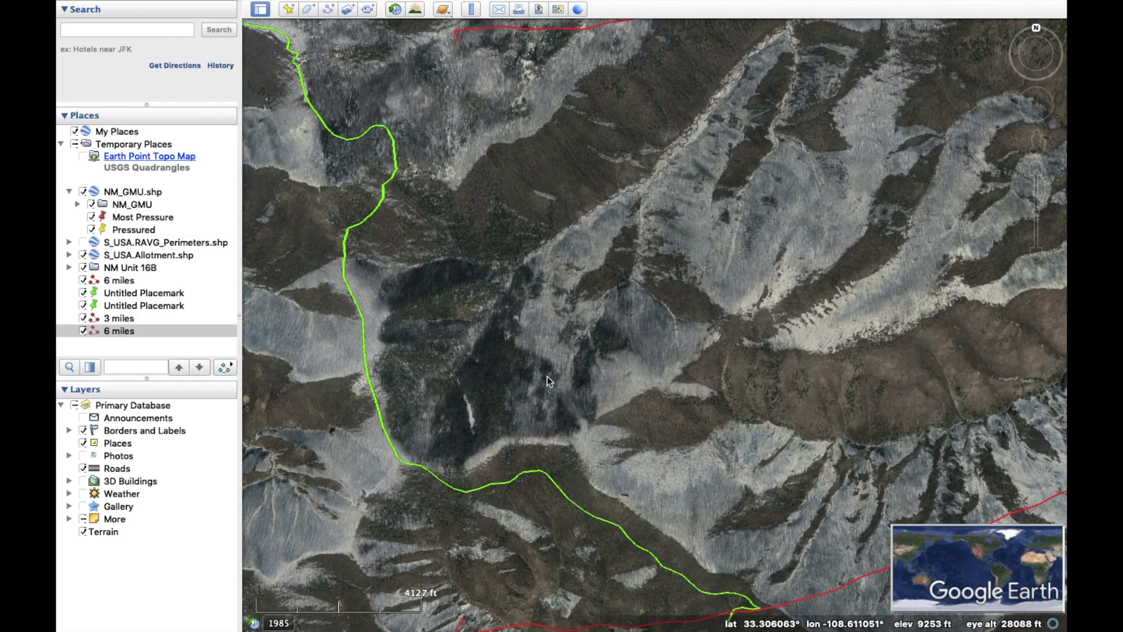
# Mark the dark timber pocket just east of the green boundary line and the canyon slope farther east with green placemarks
pyautogui.scroll(3, 451, 356)
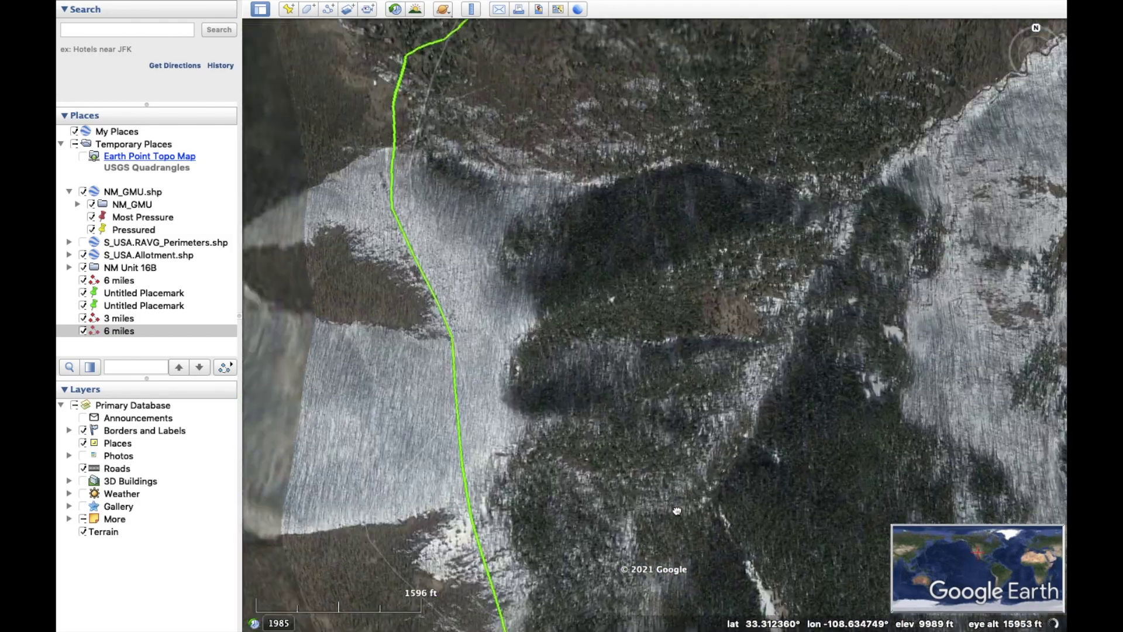
pyautogui.moveTo(550, 374); pyautogui.dragTo(652, 161)
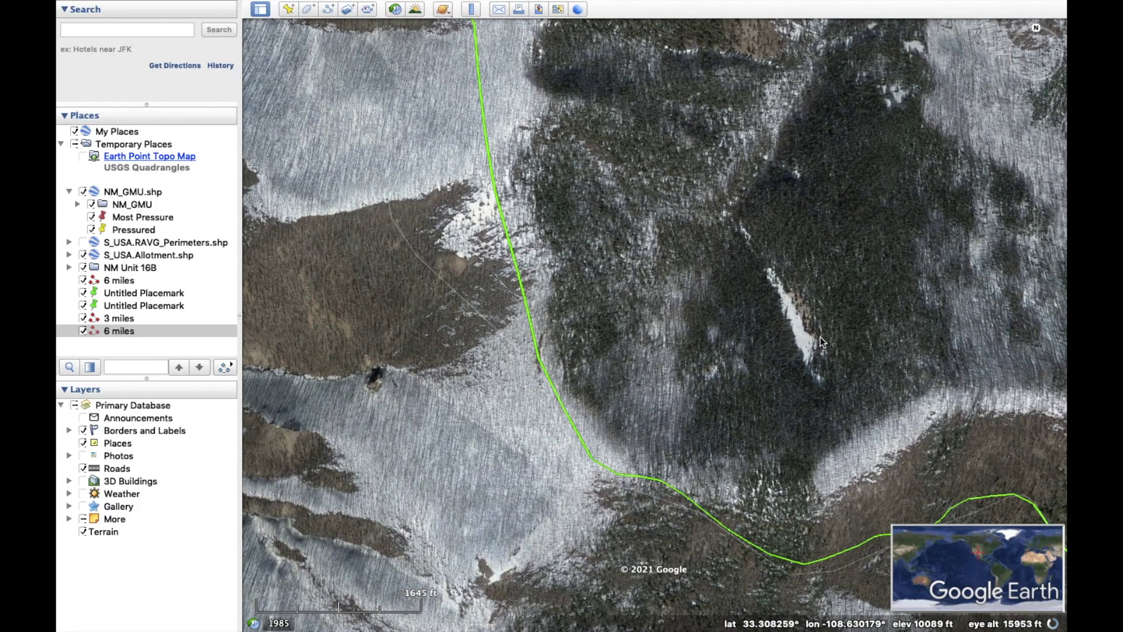
pyautogui.scroll(-3, 820, 336)
pyautogui.scroll(-3, 821, 315)
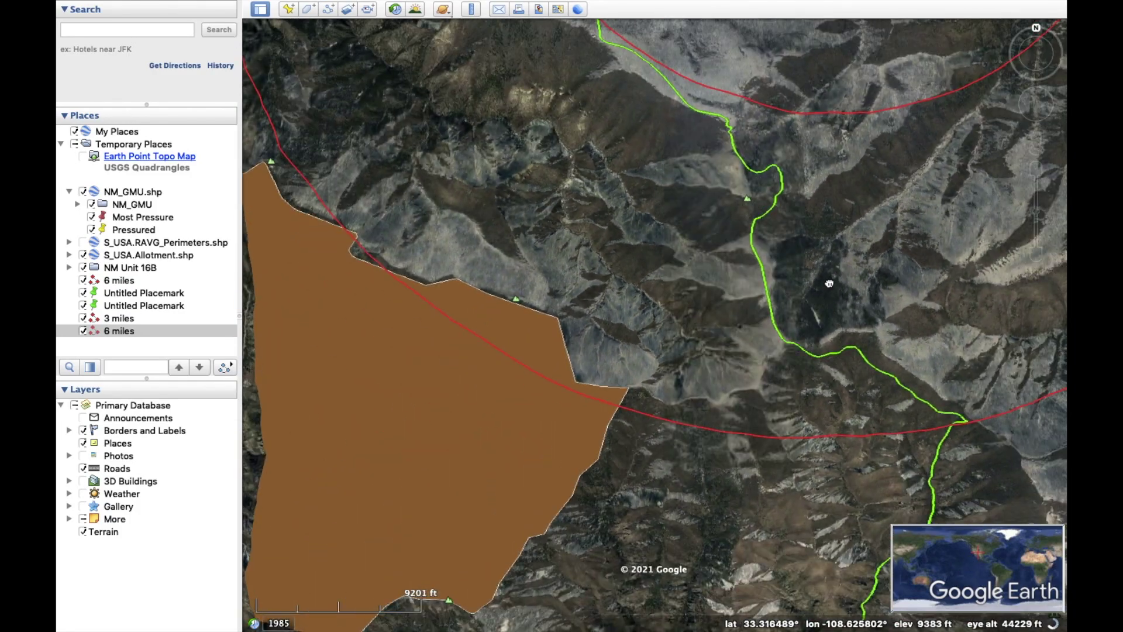
pyautogui.moveTo(848, 134); pyautogui.dragTo(657, 290)
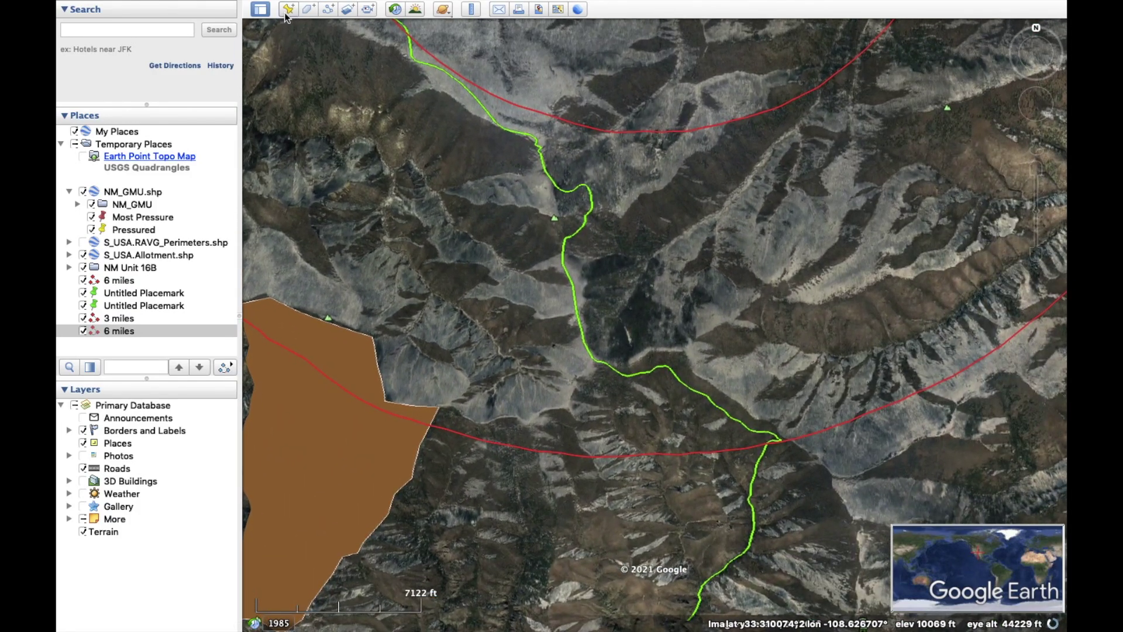
pyautogui.click(288, 9)
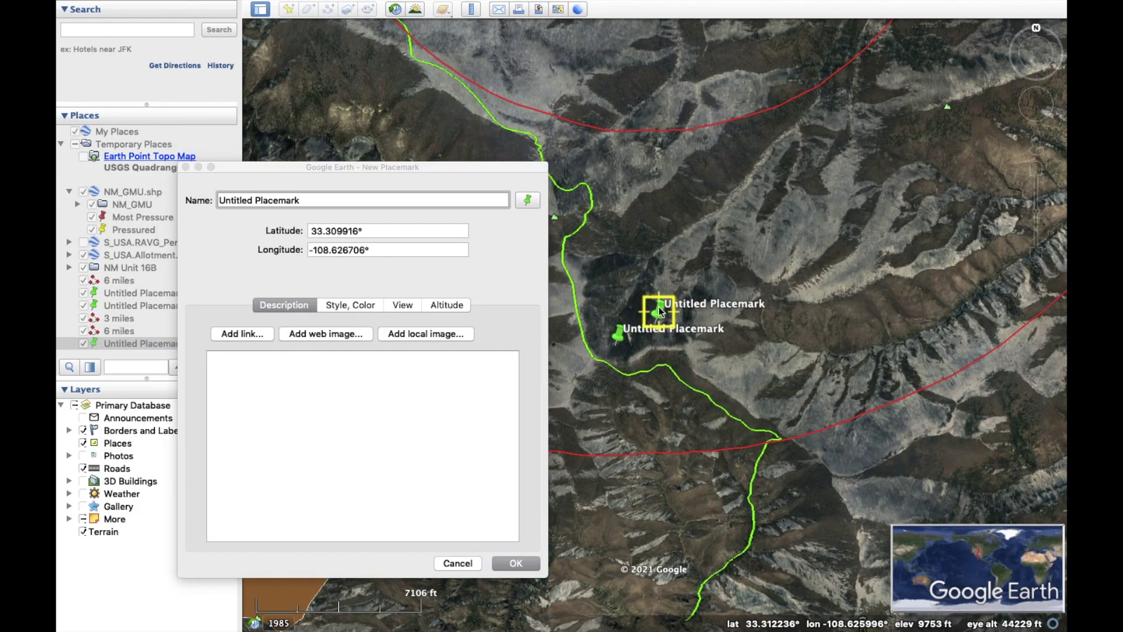
pyautogui.moveTo(659, 307); pyautogui.dragTo(884, 345)
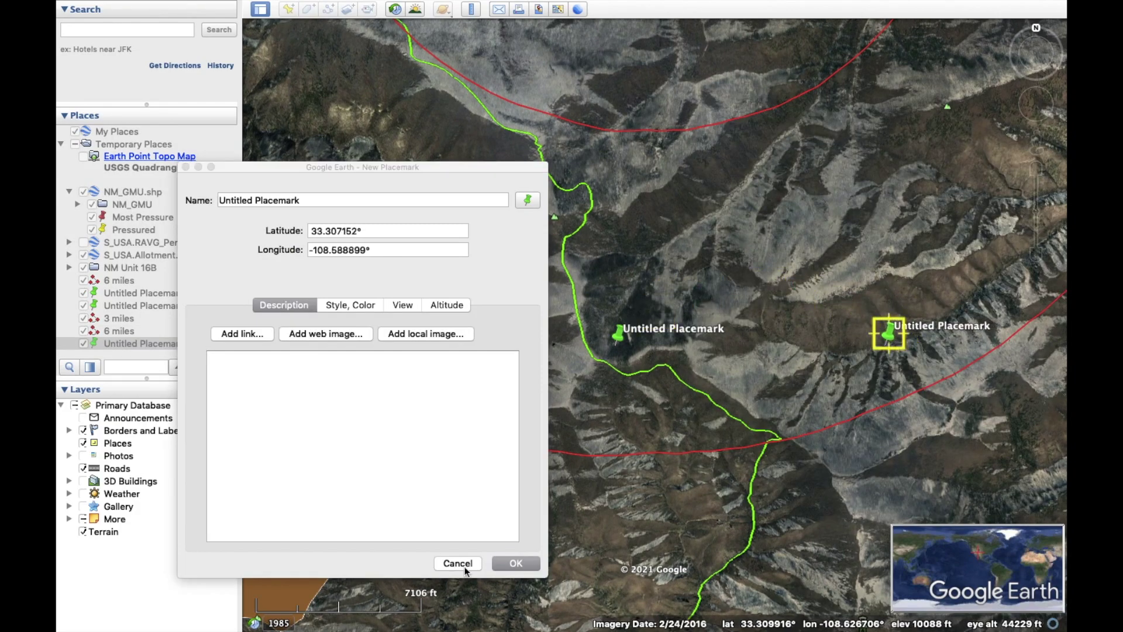
pyautogui.click(511, 564)
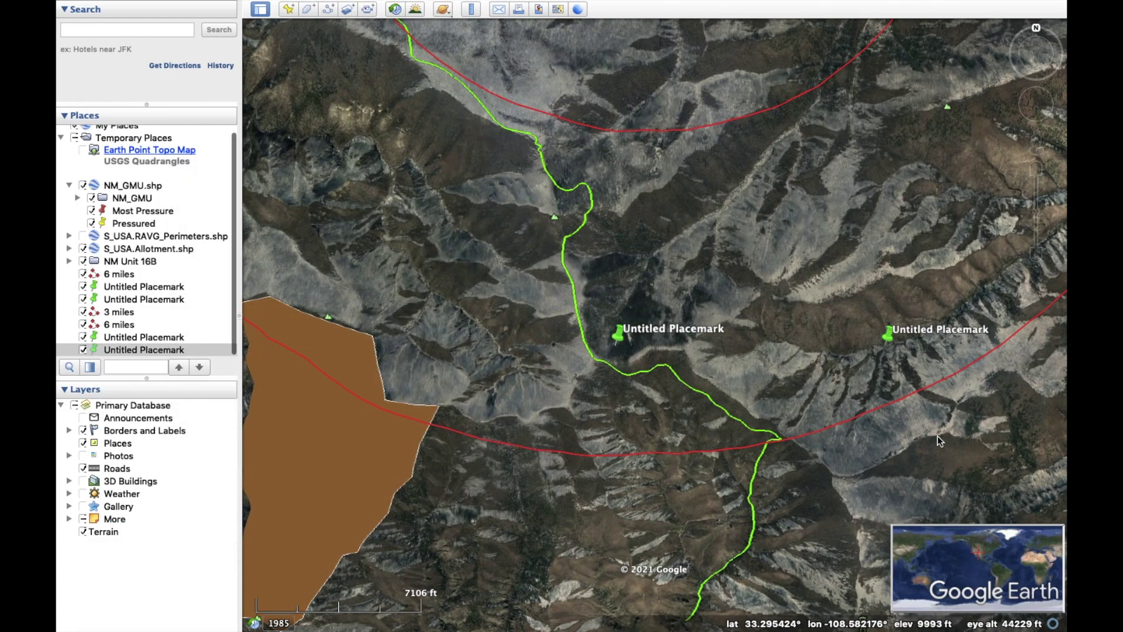
# Hide the topo map and examine the ridge northeast of Turkeyfeather Mountain, south of the green placemark, on the satellite imagery
pyautogui.moveTo(937, 436); pyautogui.dragTo(812, 439)
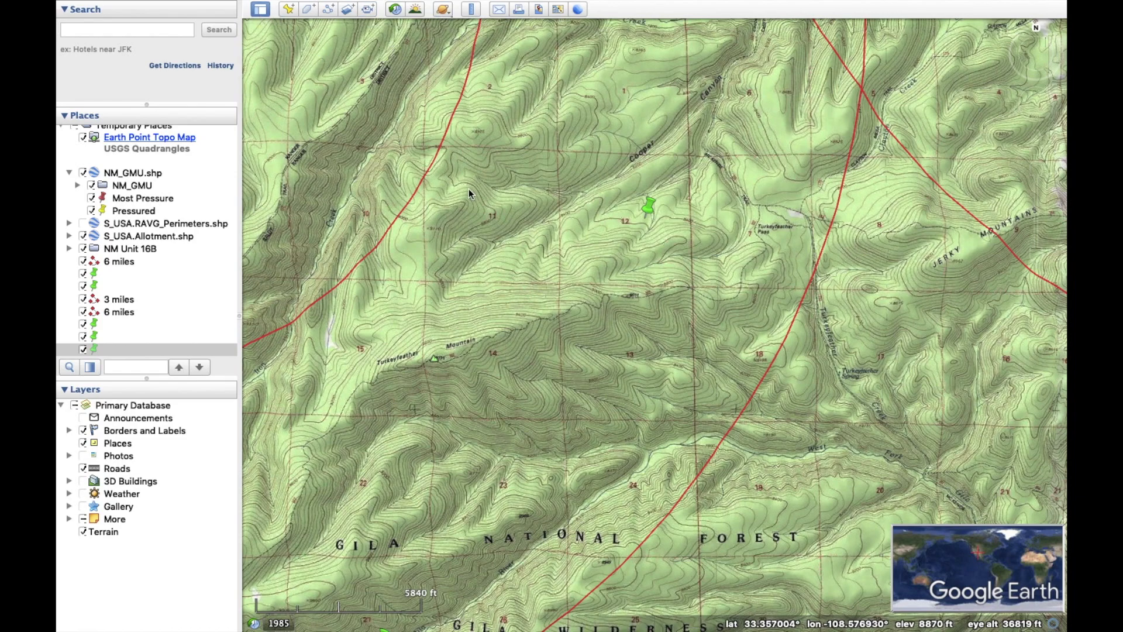
pyautogui.click(83, 137)
pyautogui.scroll(5, 603, 316)
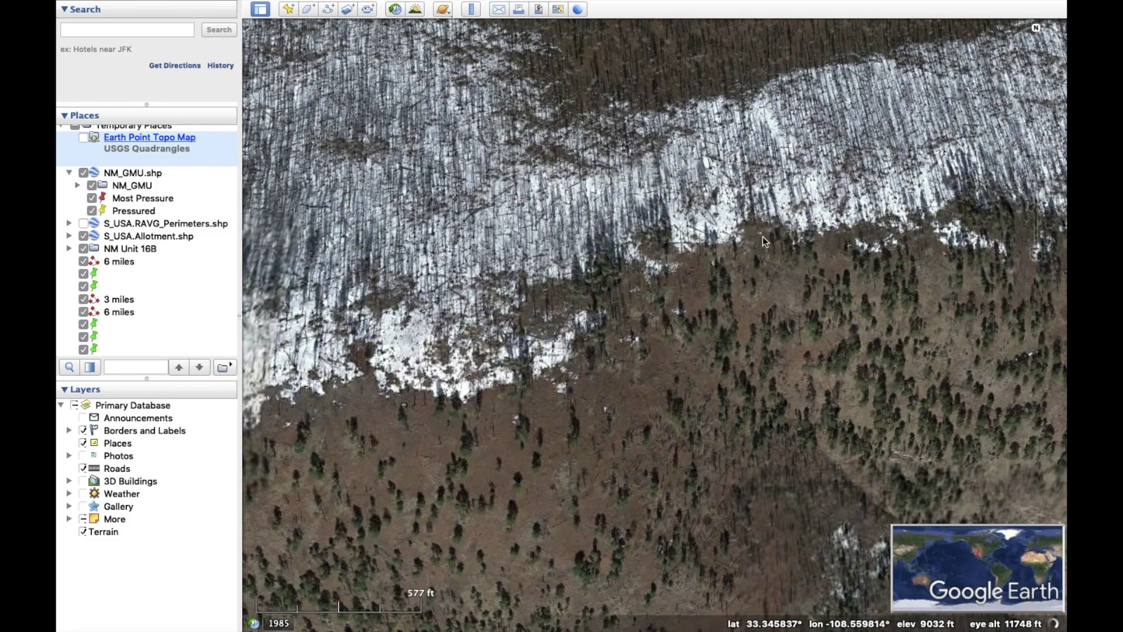
pyautogui.scroll(-3, 753, 233)
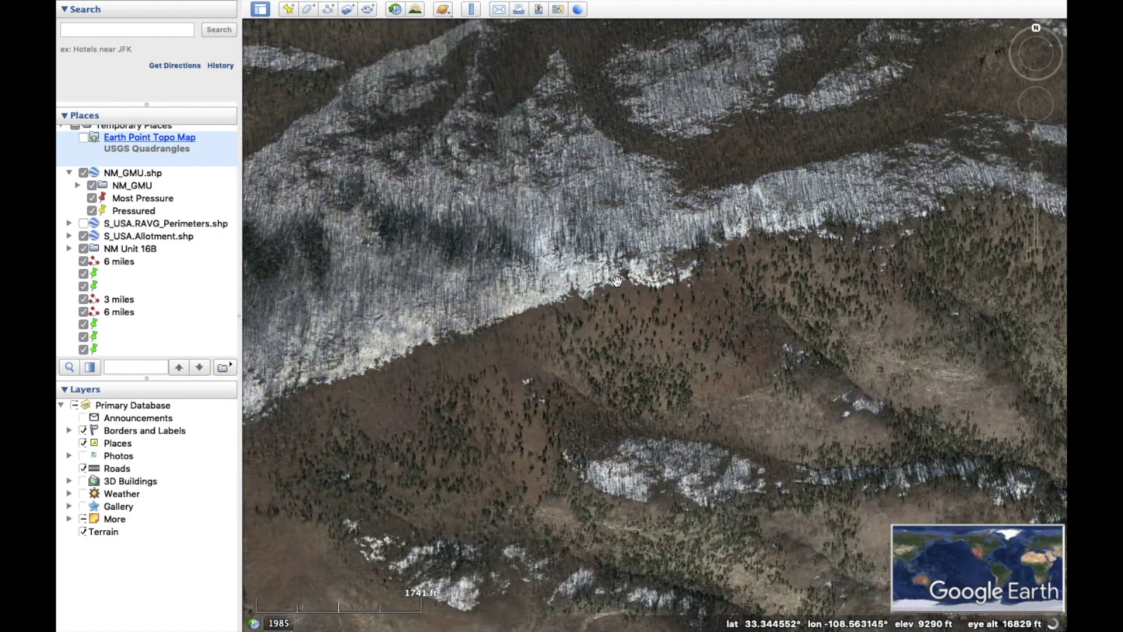
pyautogui.scroll(-2, 608, 285)
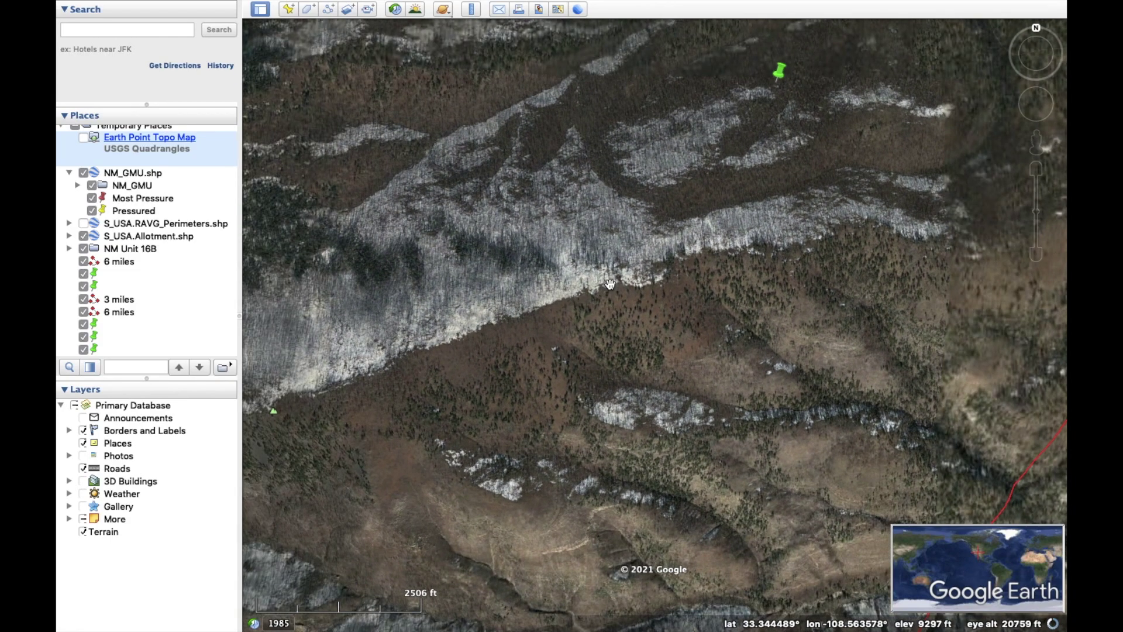
pyautogui.scroll(-2, 611, 285)
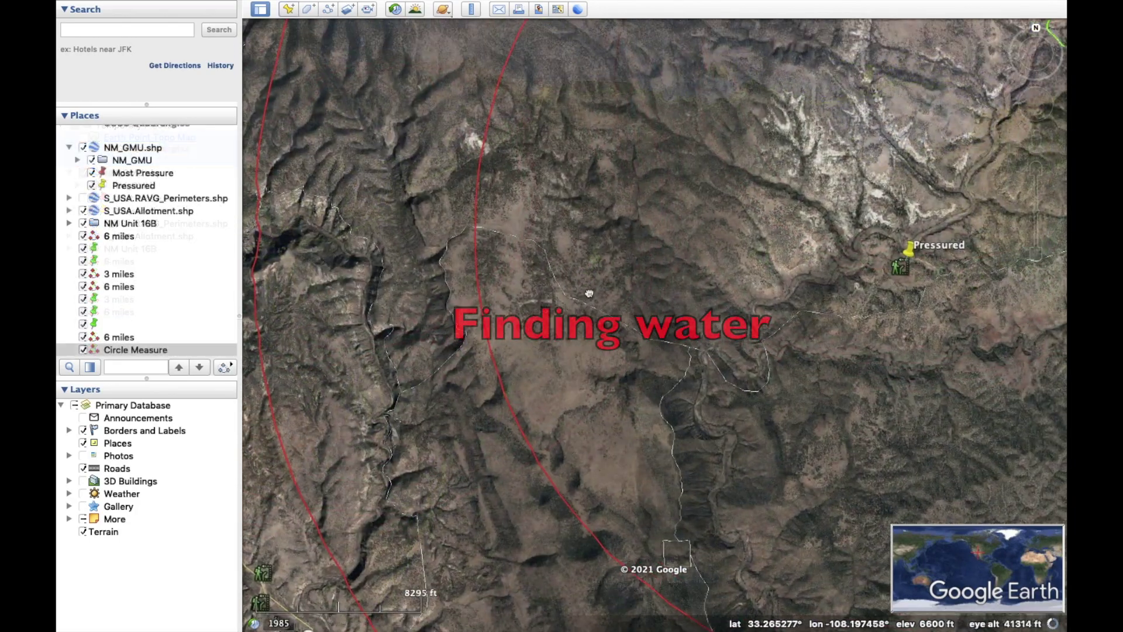
# Examine the mesa and timbered drainages west of the pressured placemark, around North Tank, on the satellite imagery
pyautogui.scroll(-4, 590, 293)
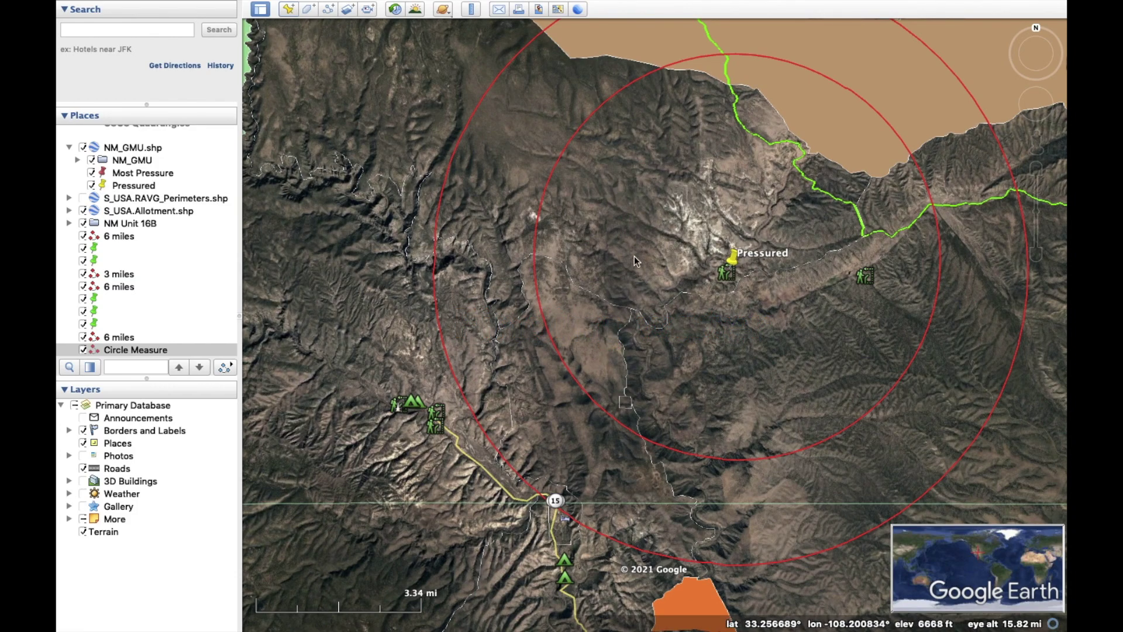
pyautogui.scroll(5, 646, 264)
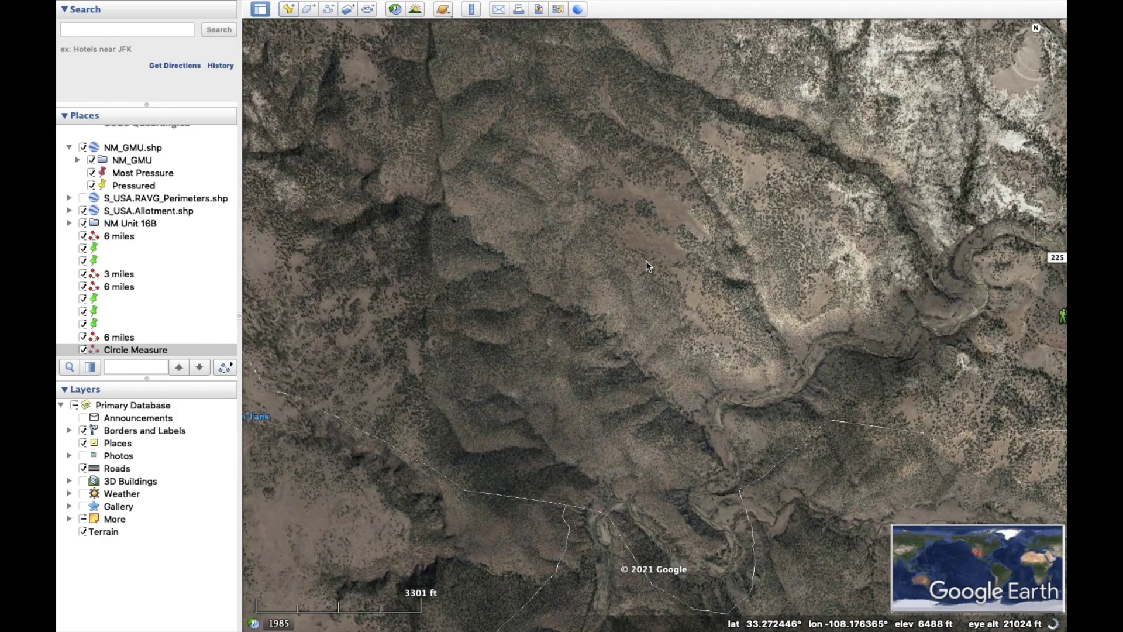
pyautogui.scroll(3, 646, 265)
pyautogui.scroll(1, 648, 267)
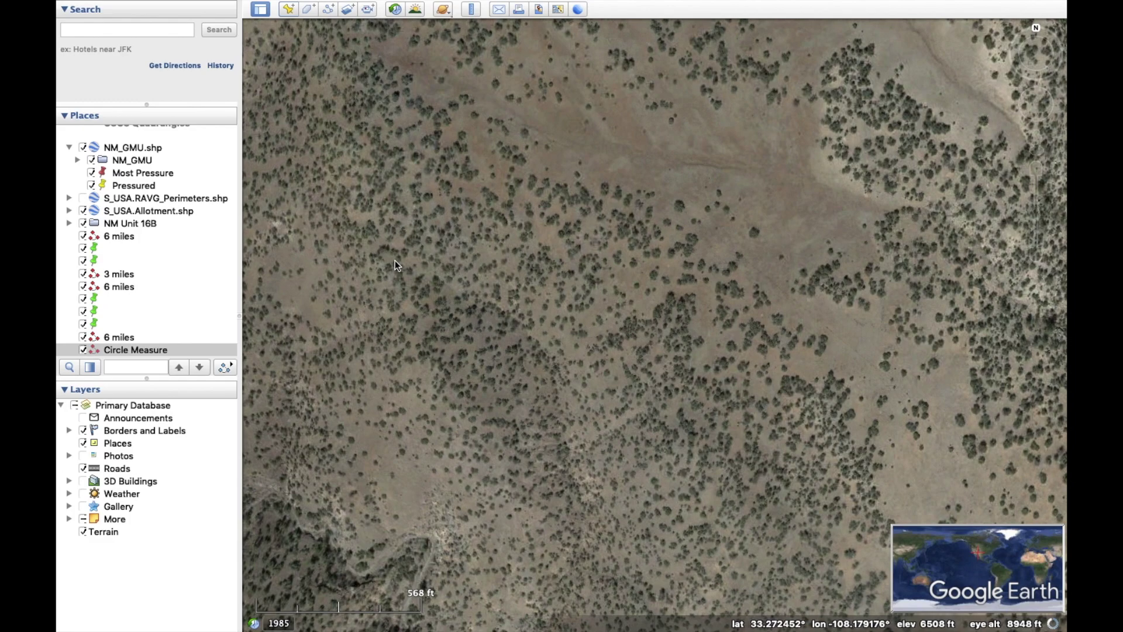
pyautogui.scroll(-3, 633, 328)
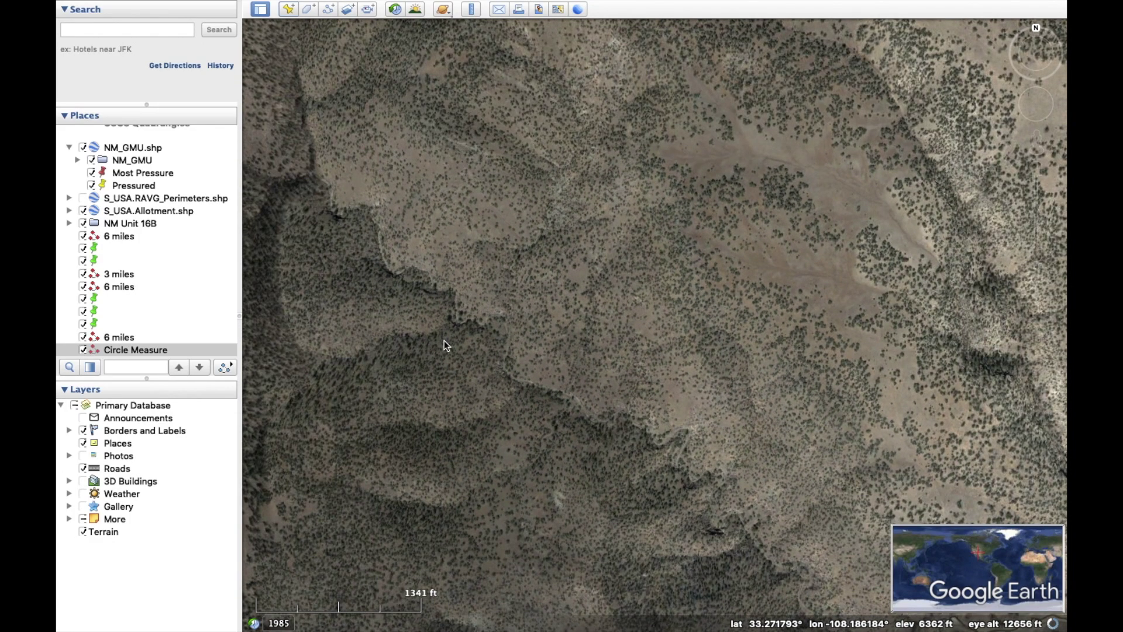
pyautogui.moveTo(444, 345); pyautogui.dragTo(547, 146)
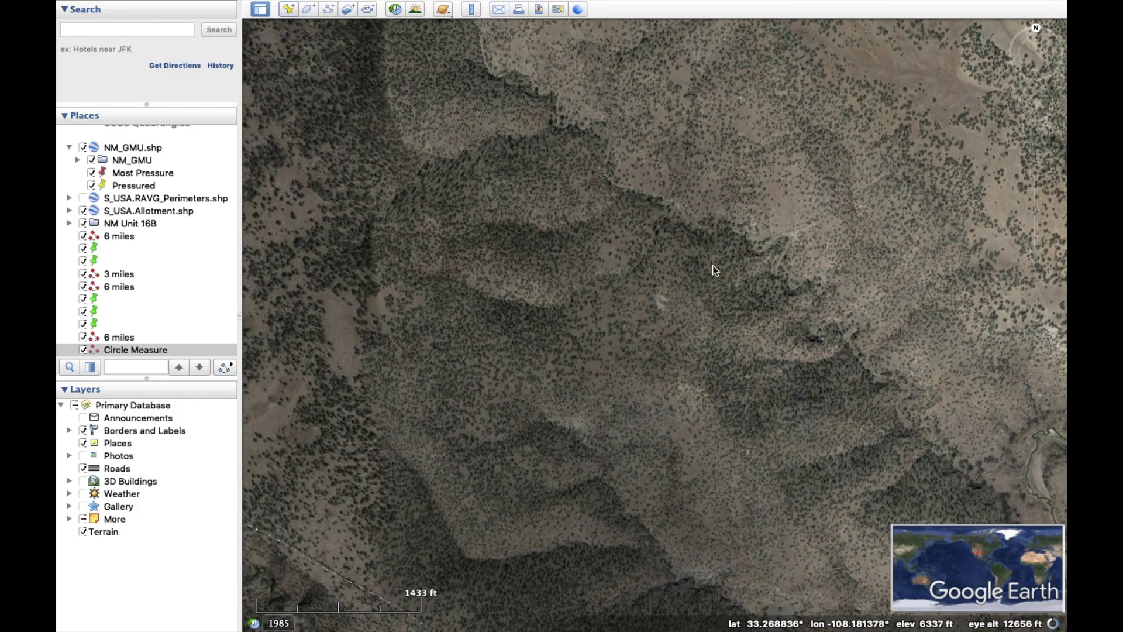
pyautogui.scroll(-3, 715, 270)
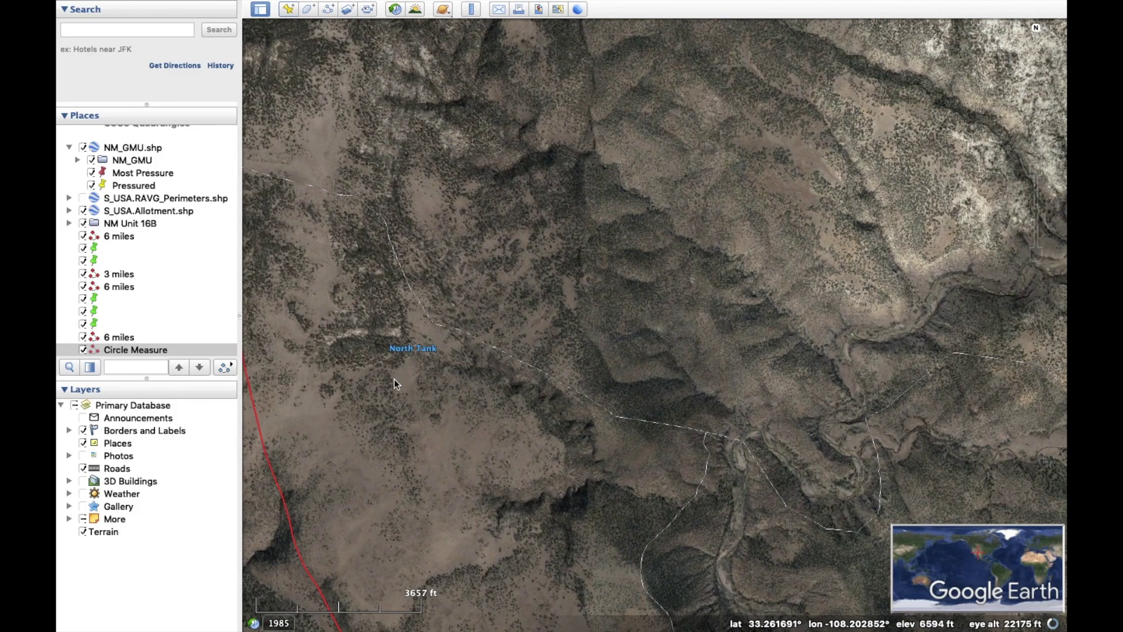
pyautogui.moveTo(354, 350); pyautogui.dragTo(480, 290)
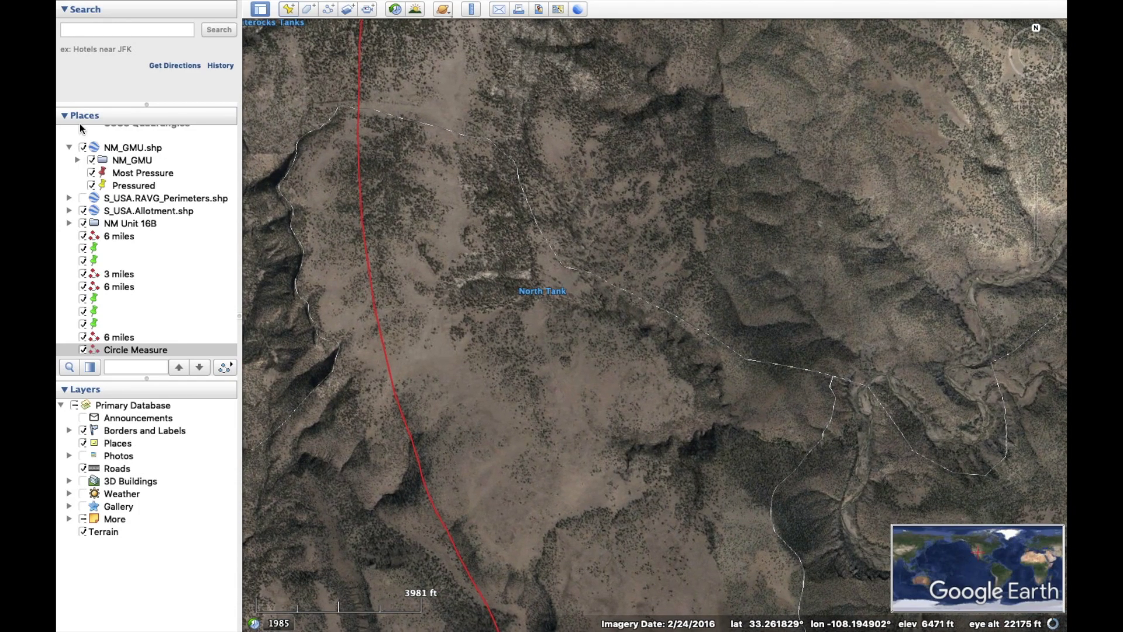
# Show the Earth Point topo map and mark the stock tanks around North Mesa with blue placemarks
pyautogui.scroll(3, 81, 132)
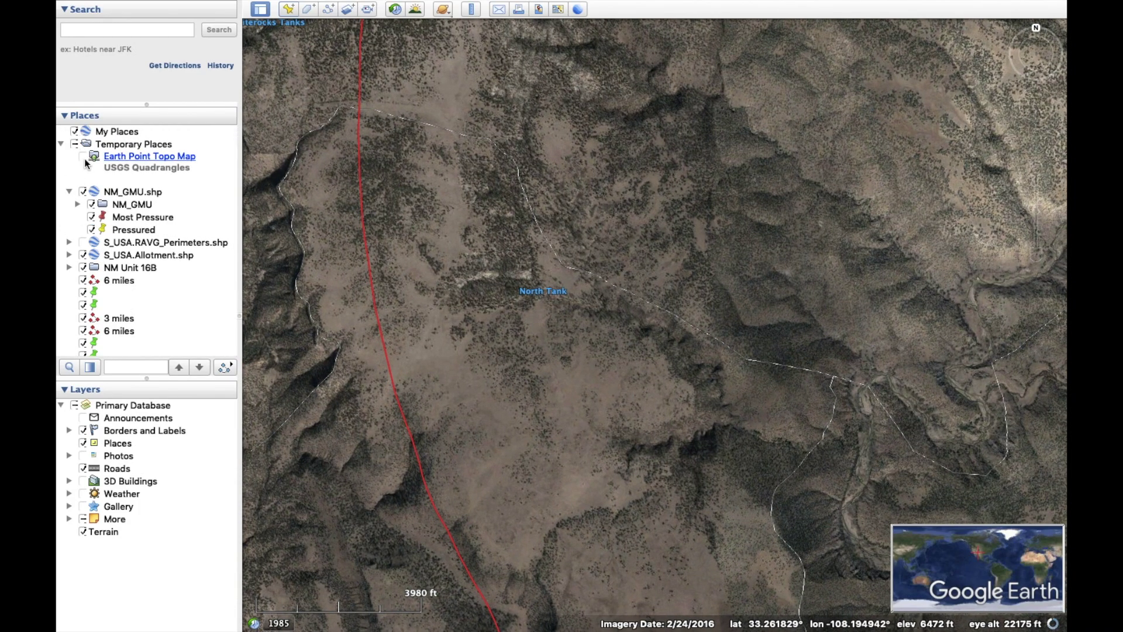
pyautogui.click(84, 156)
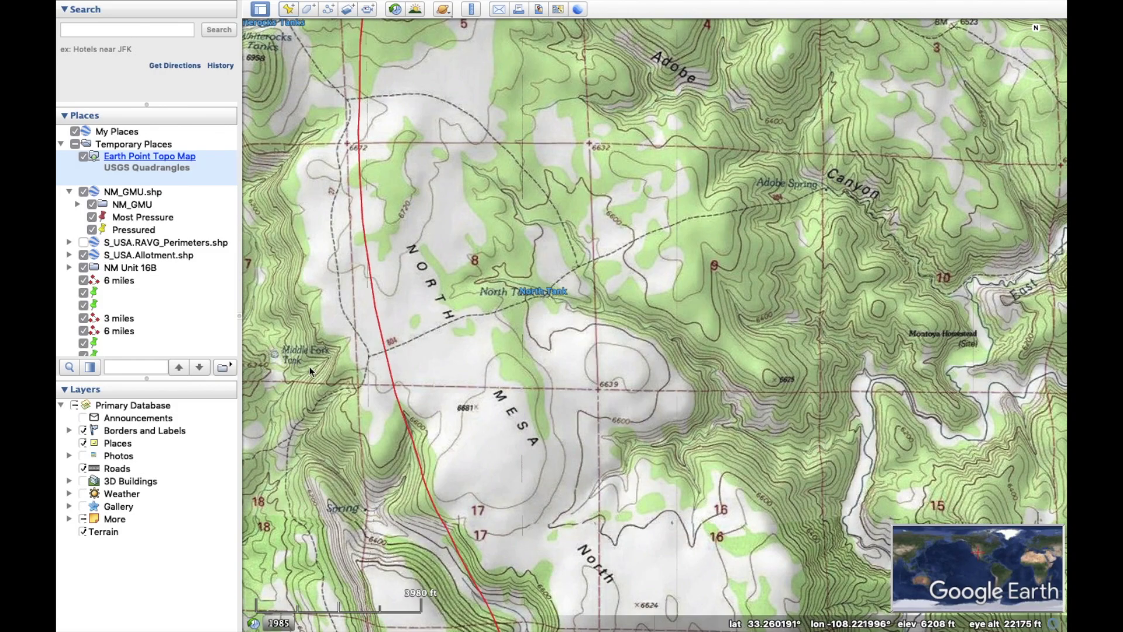
pyautogui.click(408, 324)
pyautogui.scroll(-5, 408, 324)
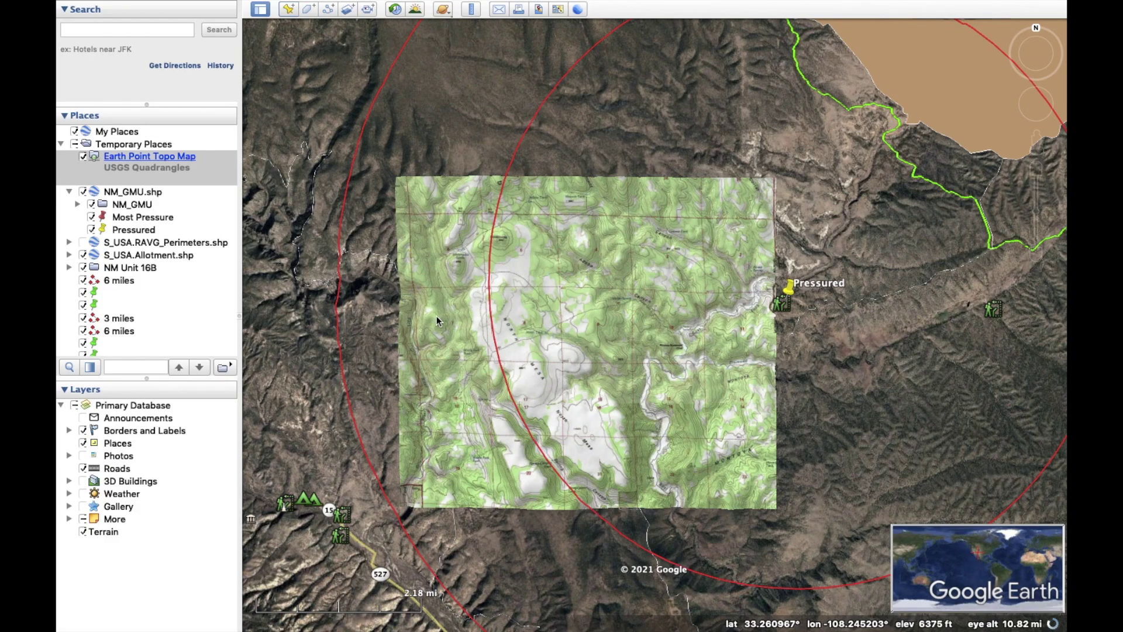
pyautogui.scroll(5, 432, 321)
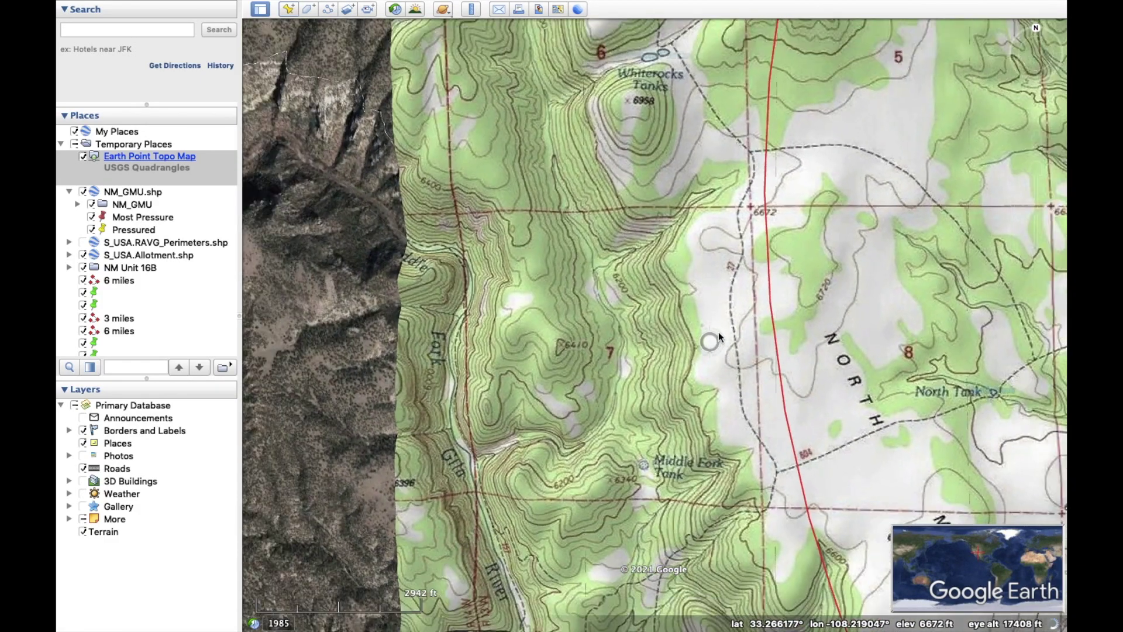
pyautogui.scroll(-2, 710, 342)
pyautogui.moveTo(910, 345); pyautogui.dragTo(799, 353)
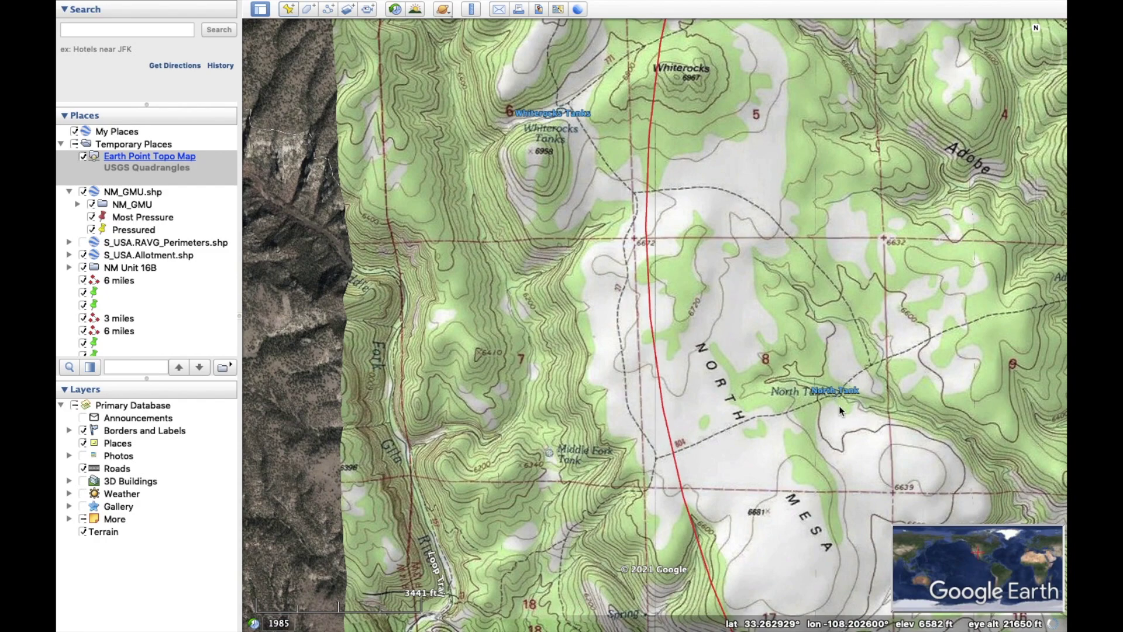
pyautogui.click(286, 9)
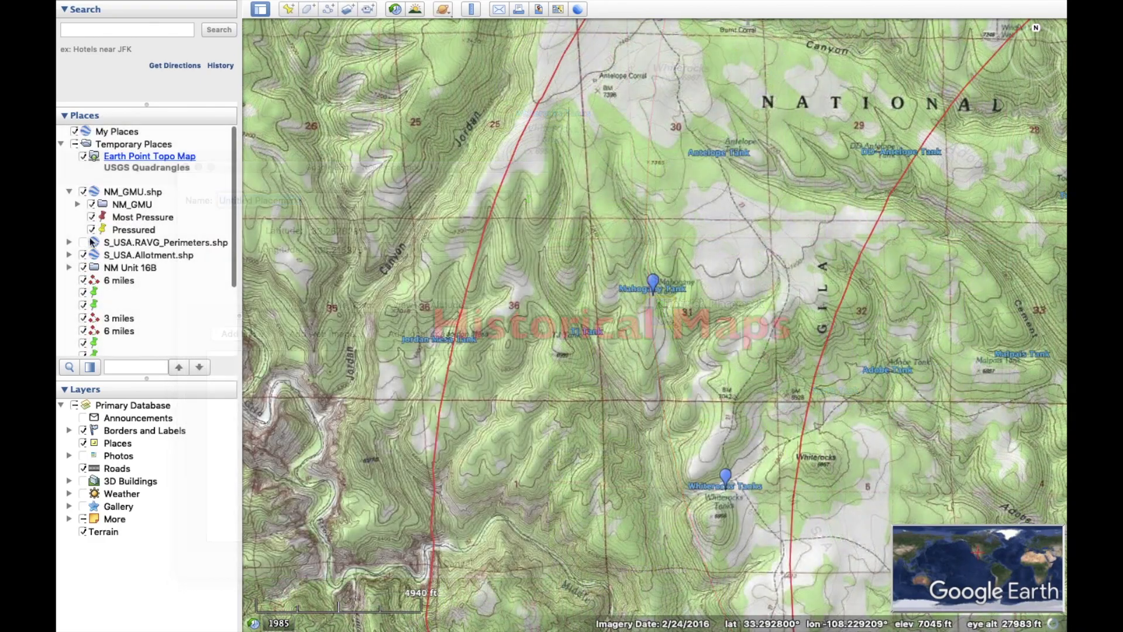
# Hide the topo map and inspect Mahogany Tank close up on the satellite imagery
pyautogui.click(83, 156)
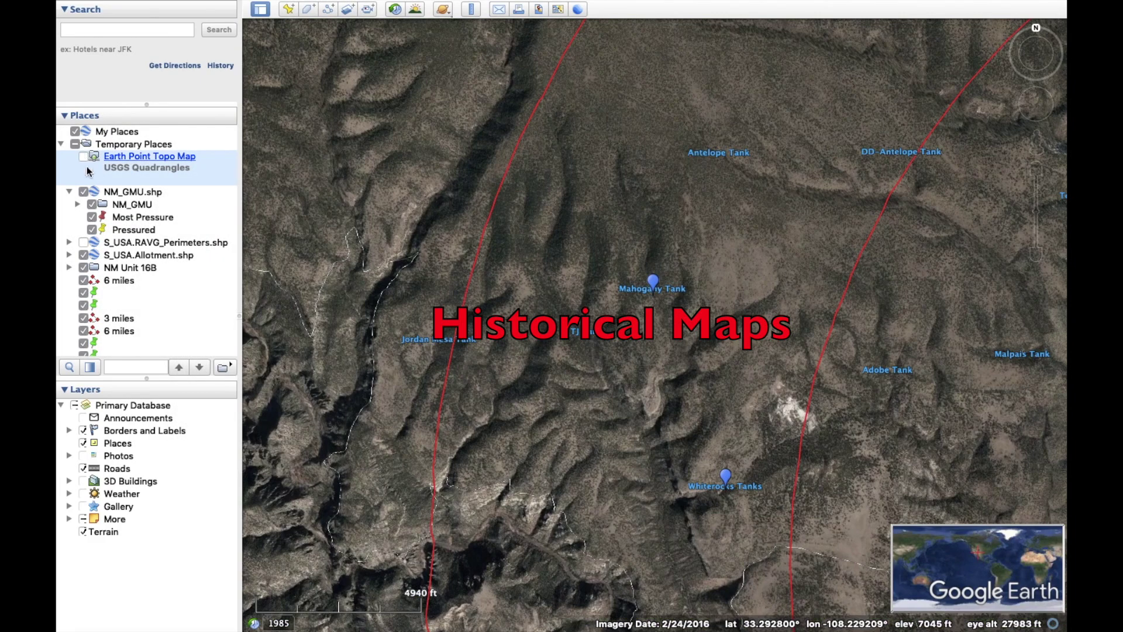
pyautogui.scroll(5, 756, 290)
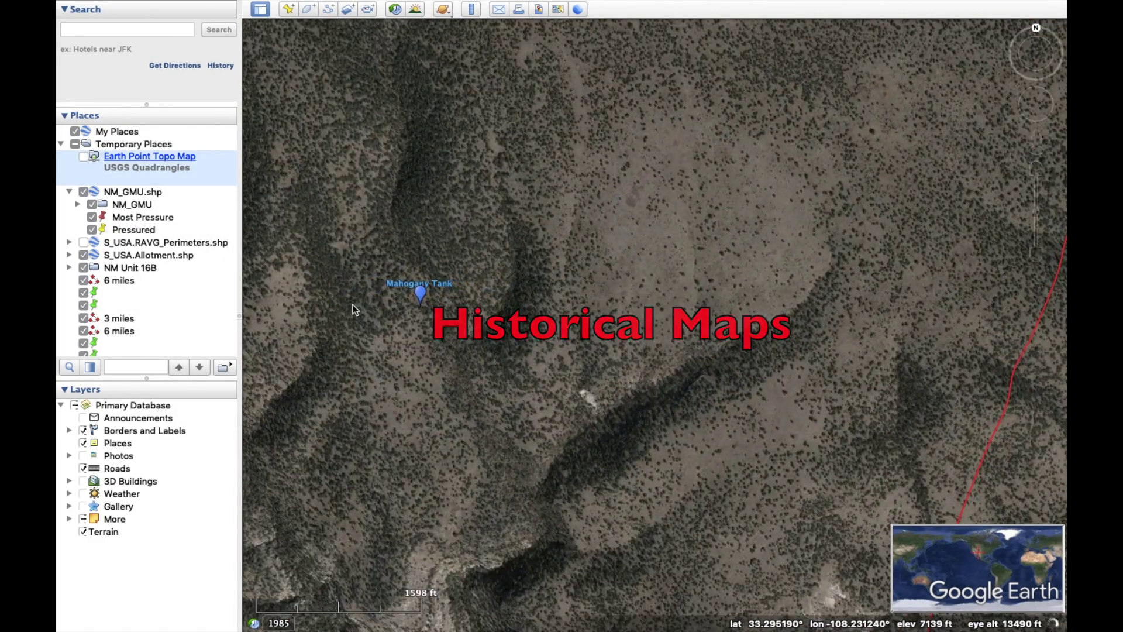
pyautogui.scroll(3, 374, 340)
pyautogui.scroll(5, 519, 391)
pyautogui.scroll(3, 433, 248)
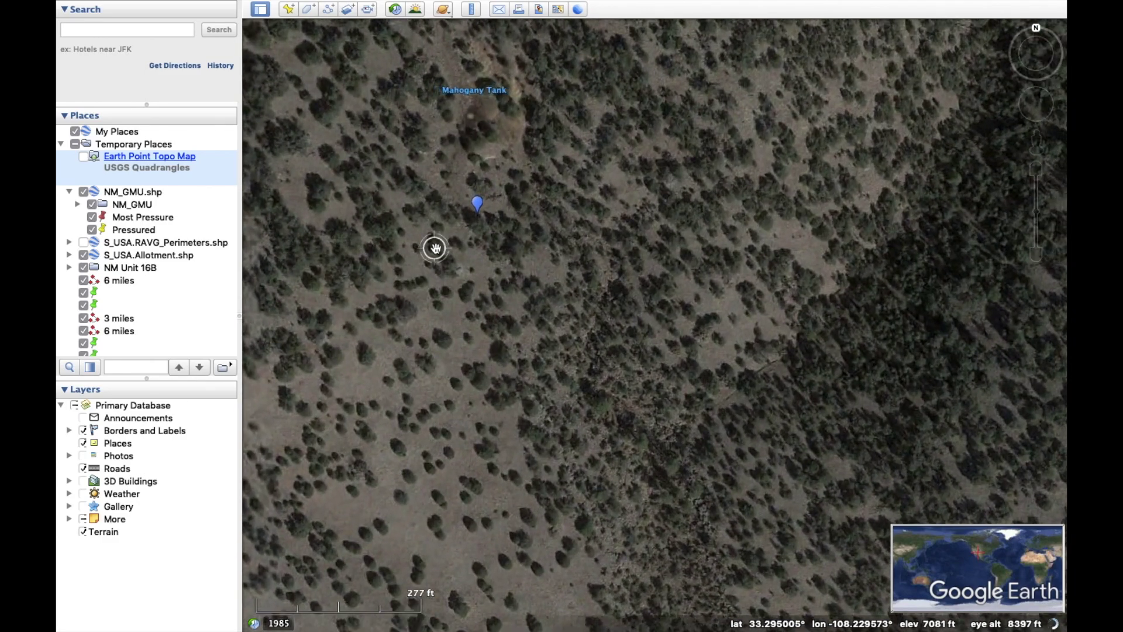
pyautogui.moveTo(428, 236); pyautogui.dragTo(466, 434)
pyautogui.scroll(3, 490, 344)
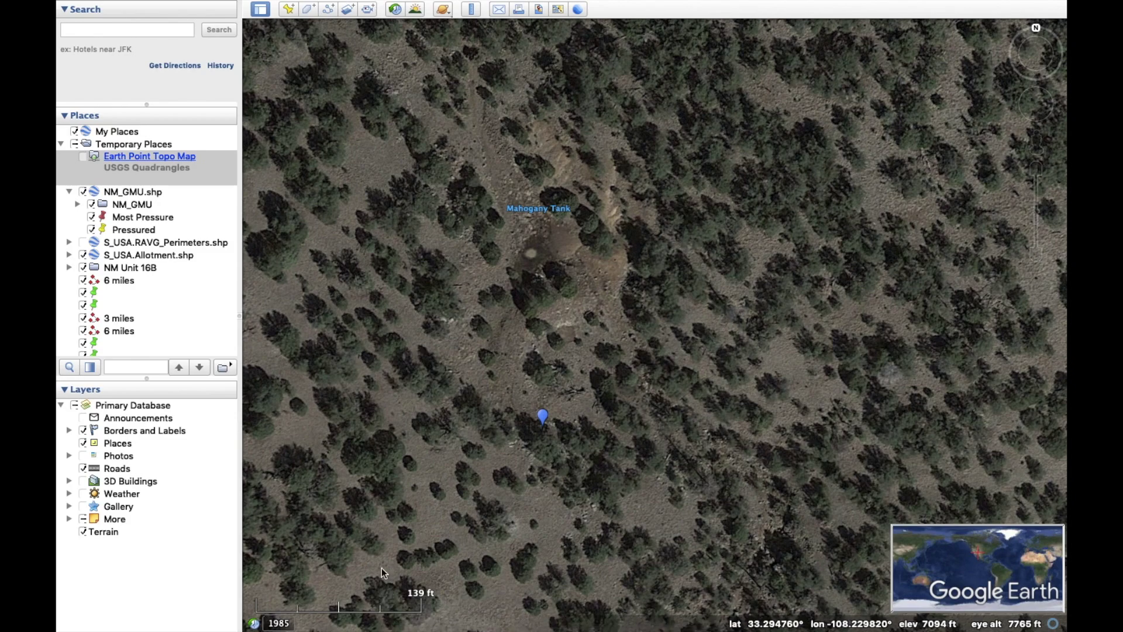
# Check Mahogany Tank in the historical imagery of 2/2016, 1/2013 and 7/2005, and delete its blue placemark
pyautogui.click(283, 624)
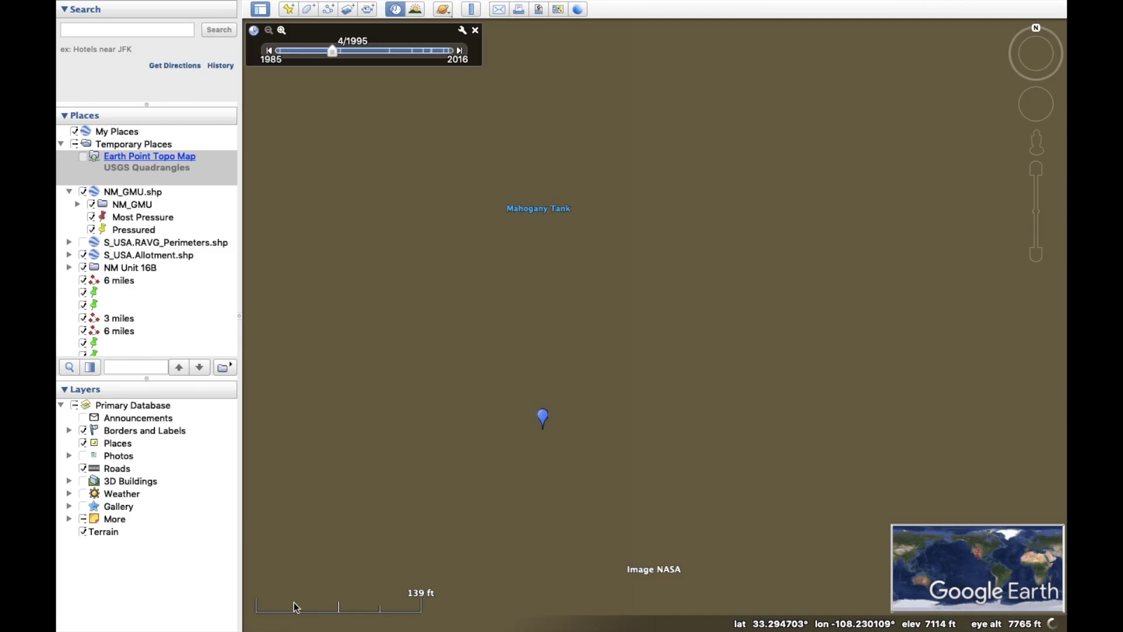
pyautogui.moveTo(328, 40); pyautogui.dragTo(475, 43)
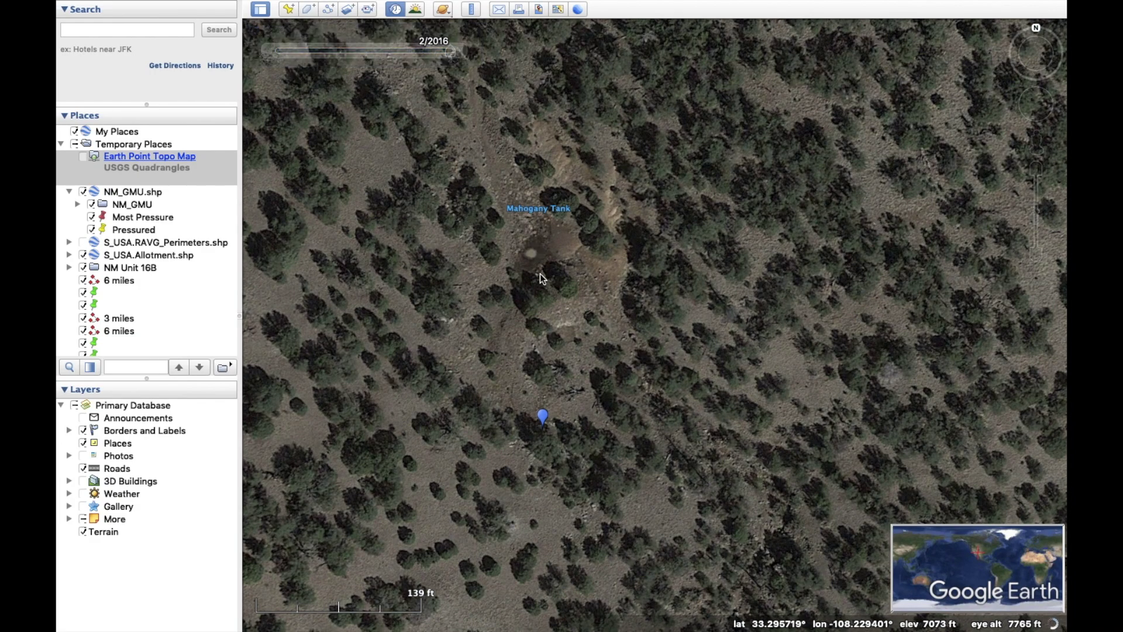
pyautogui.moveTo(450, 51); pyautogui.dragTo(444, 52)
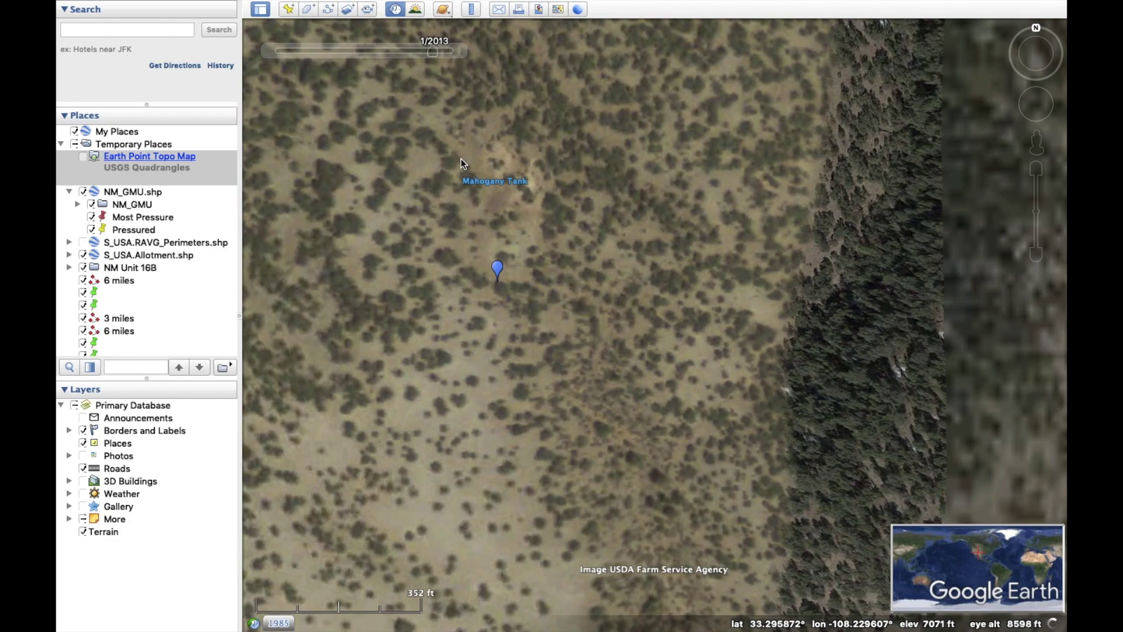
pyautogui.scroll(-5, 461, 158)
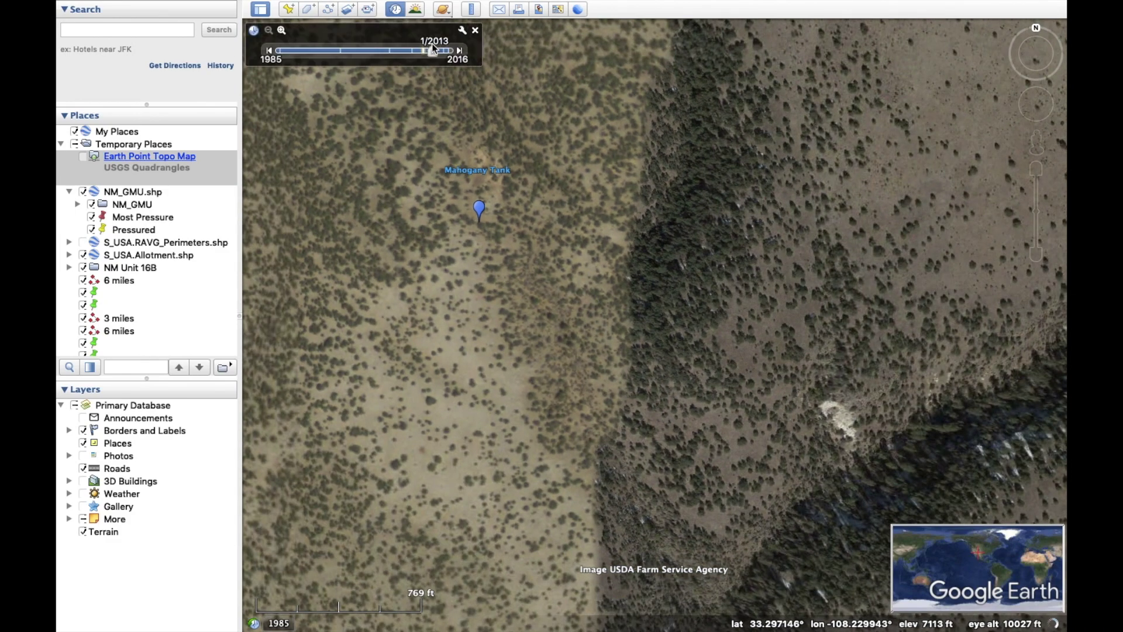
pyautogui.moveTo(433, 52); pyautogui.dragTo(390, 52)
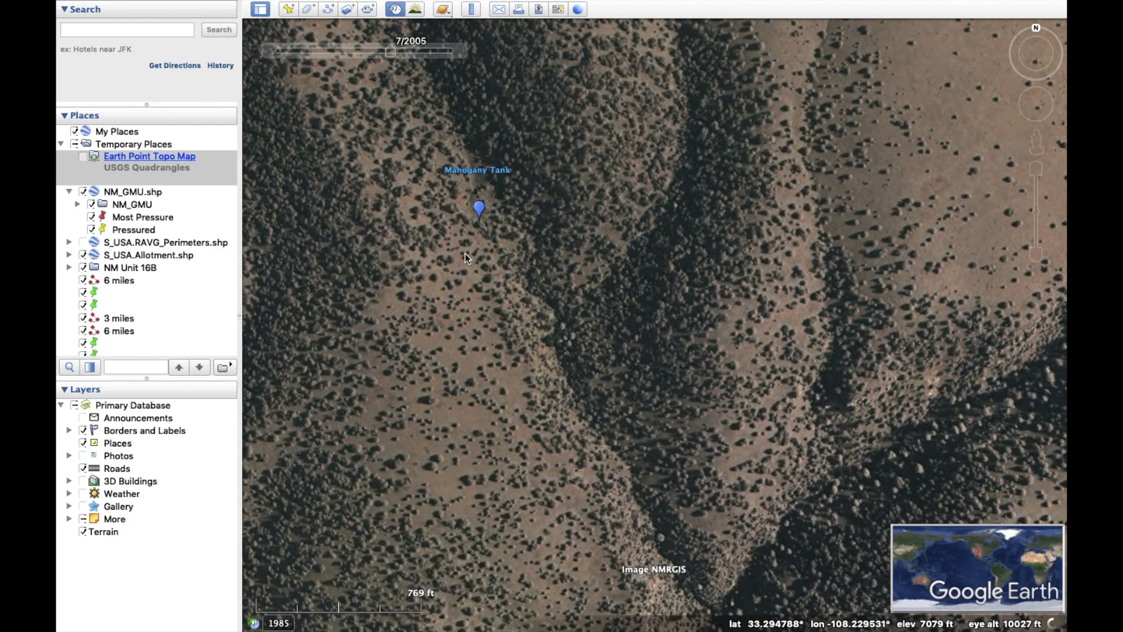
pyautogui.rightClick(480, 206)
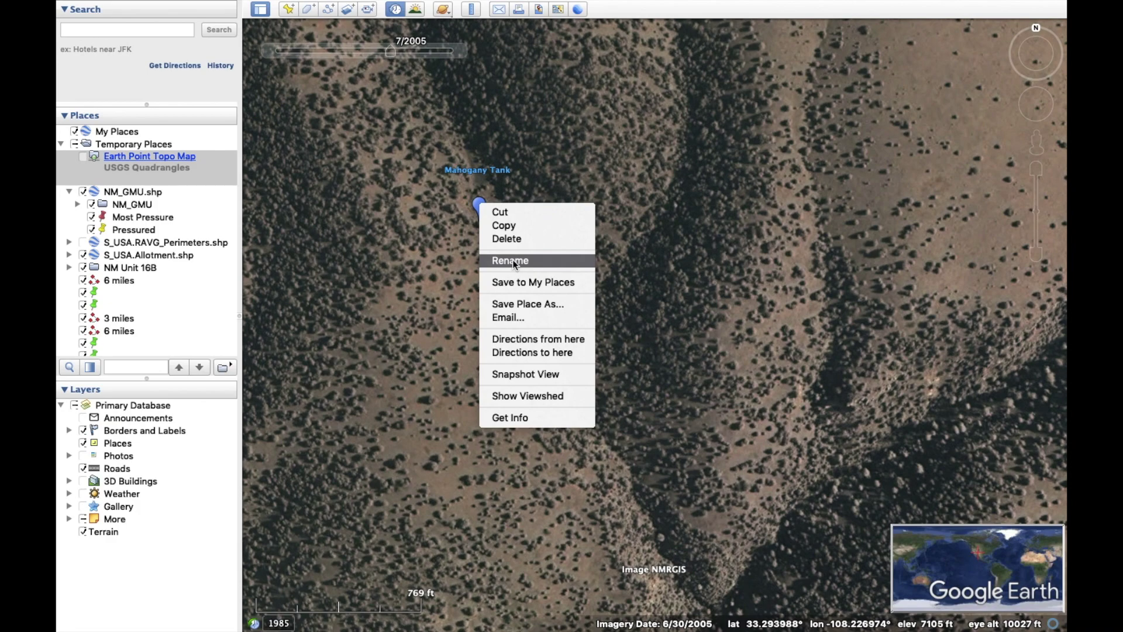
pyautogui.click(511, 241)
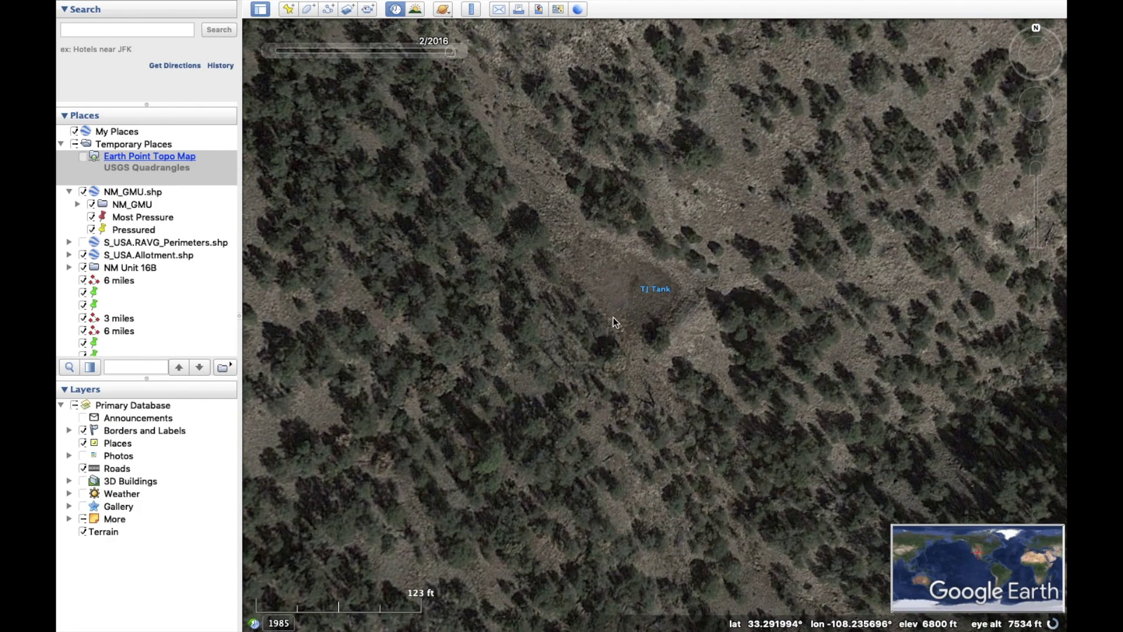
# Check TJ Tank for water and compare Whiterocks Tanks in the historical imagery of 4/2015, 7/2005 and 2/2016
pyautogui.scroll(-5, 592, 318)
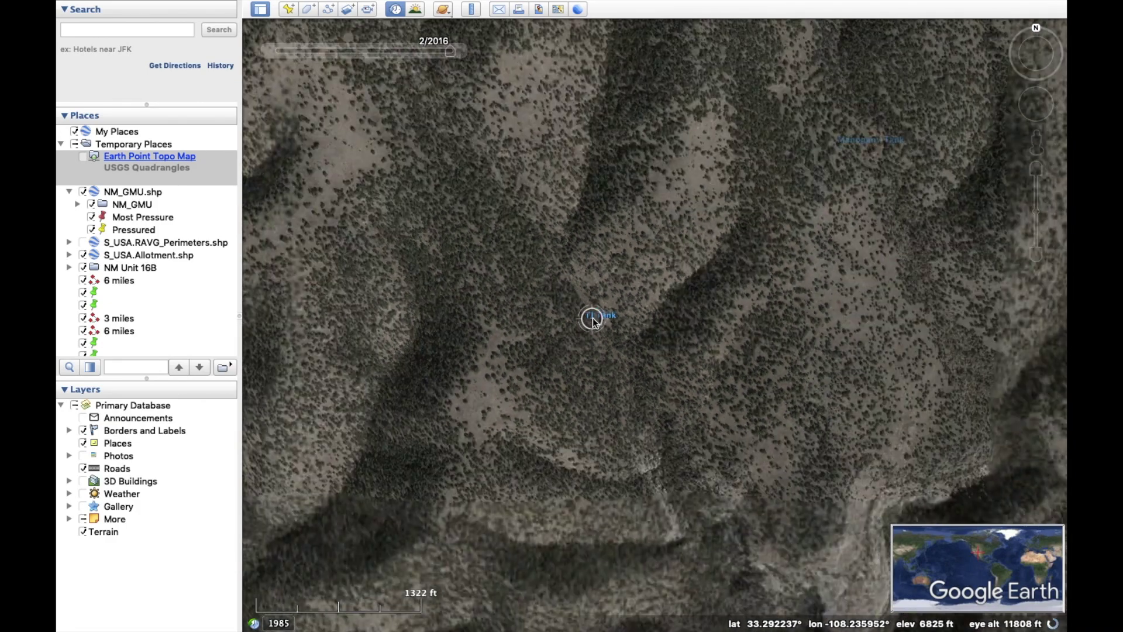
pyautogui.scroll(-3, 592, 318)
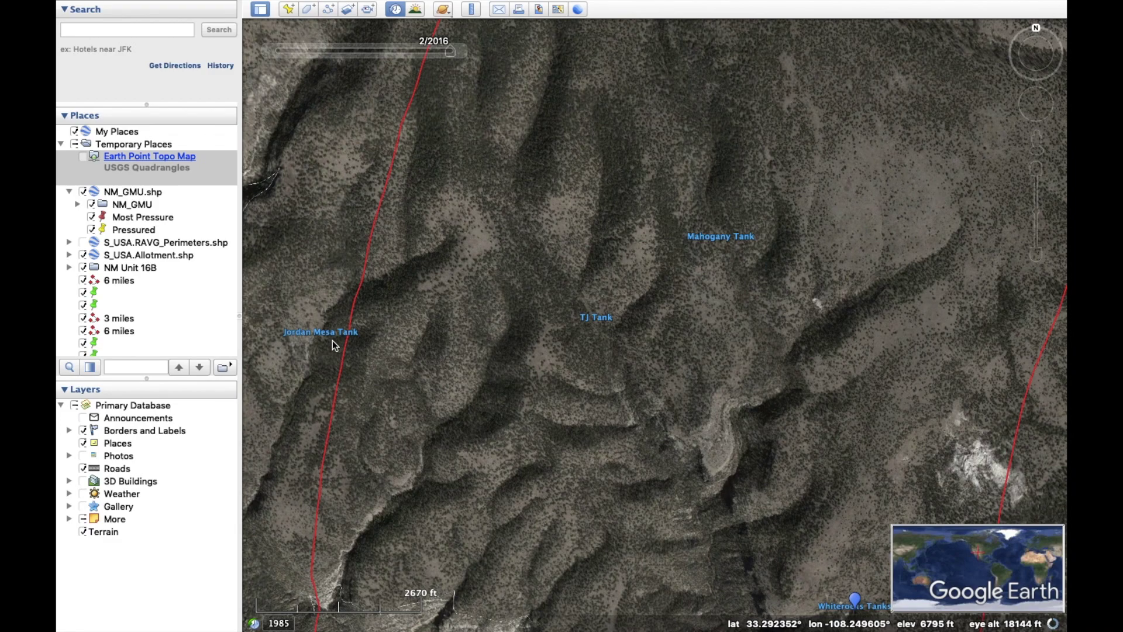
pyautogui.scroll(5, 332, 344)
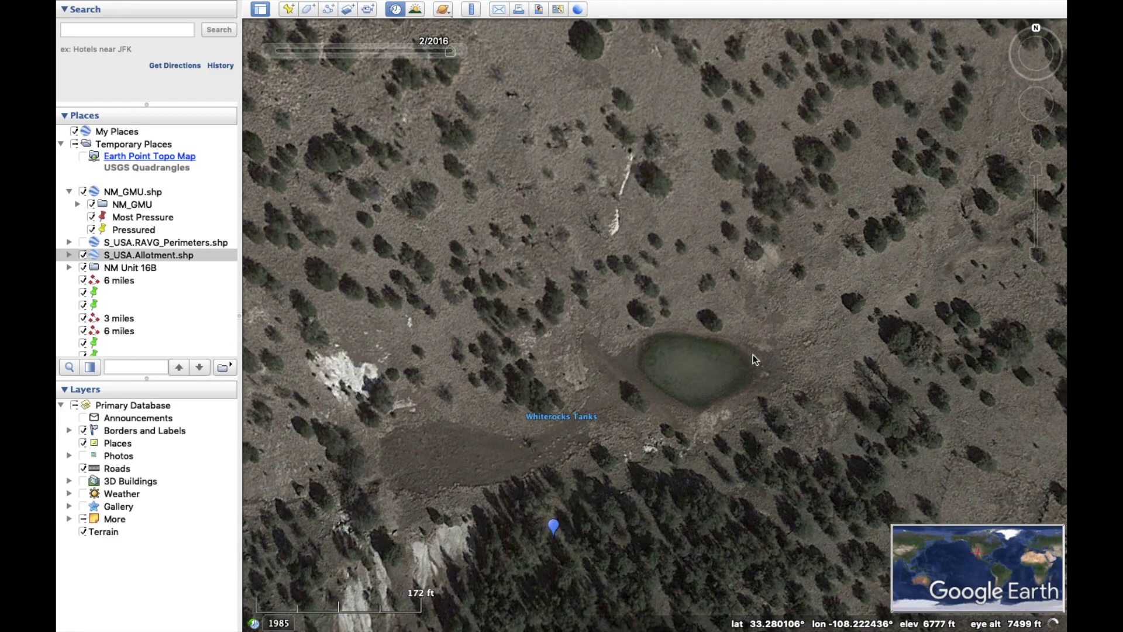
pyautogui.moveTo(444, 50)
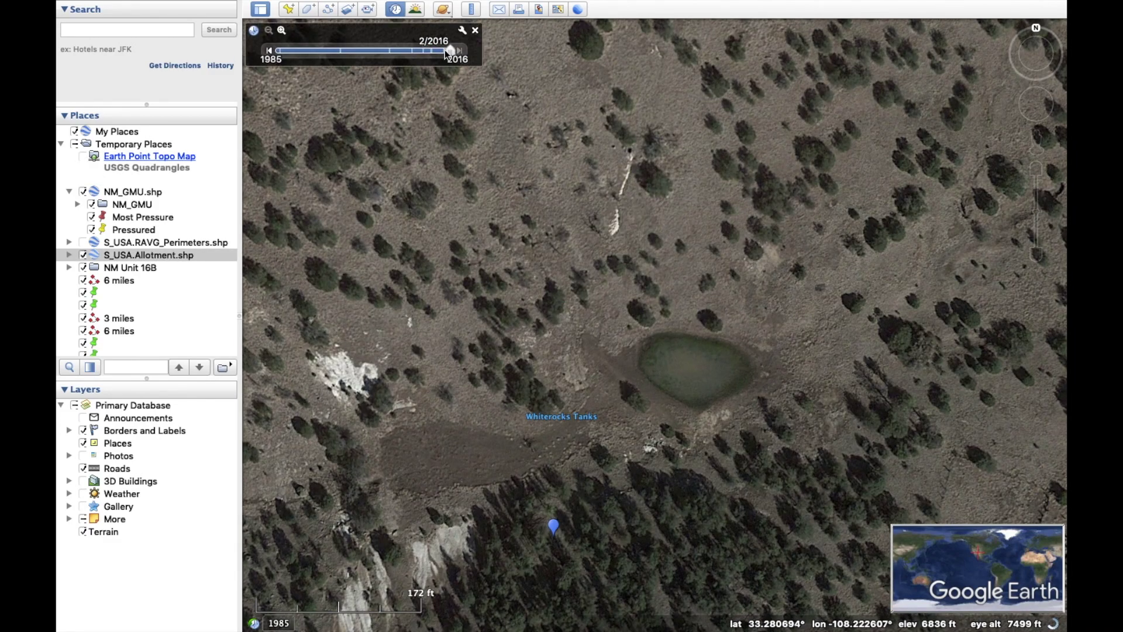
pyautogui.moveTo(443, 52); pyautogui.dragTo(391, 51)
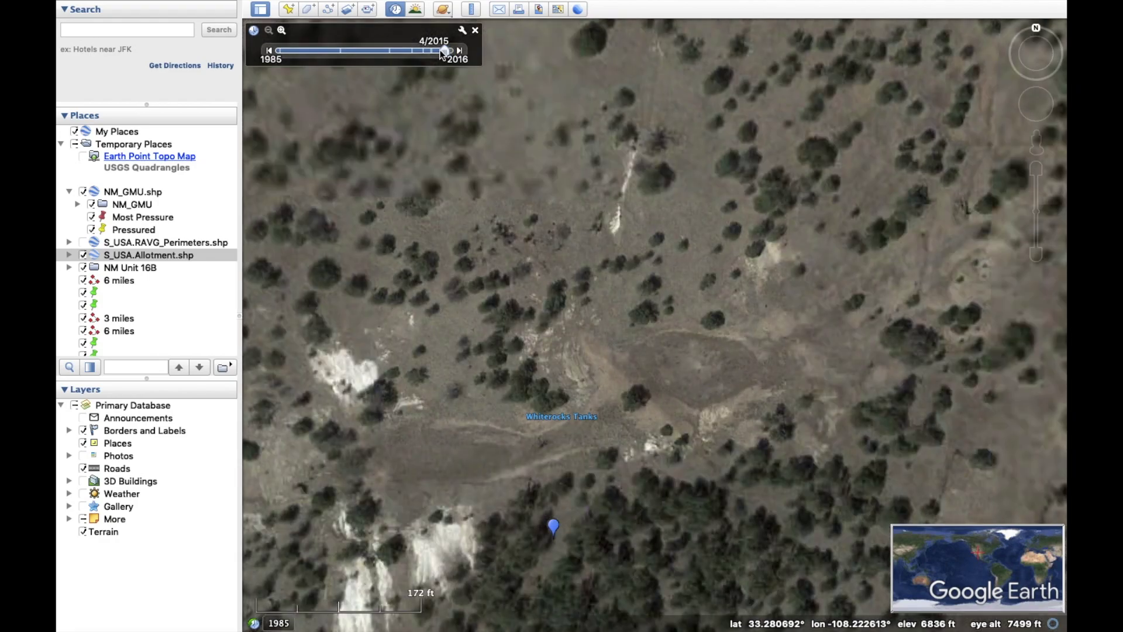
pyautogui.scroll(-3, 728, 380)
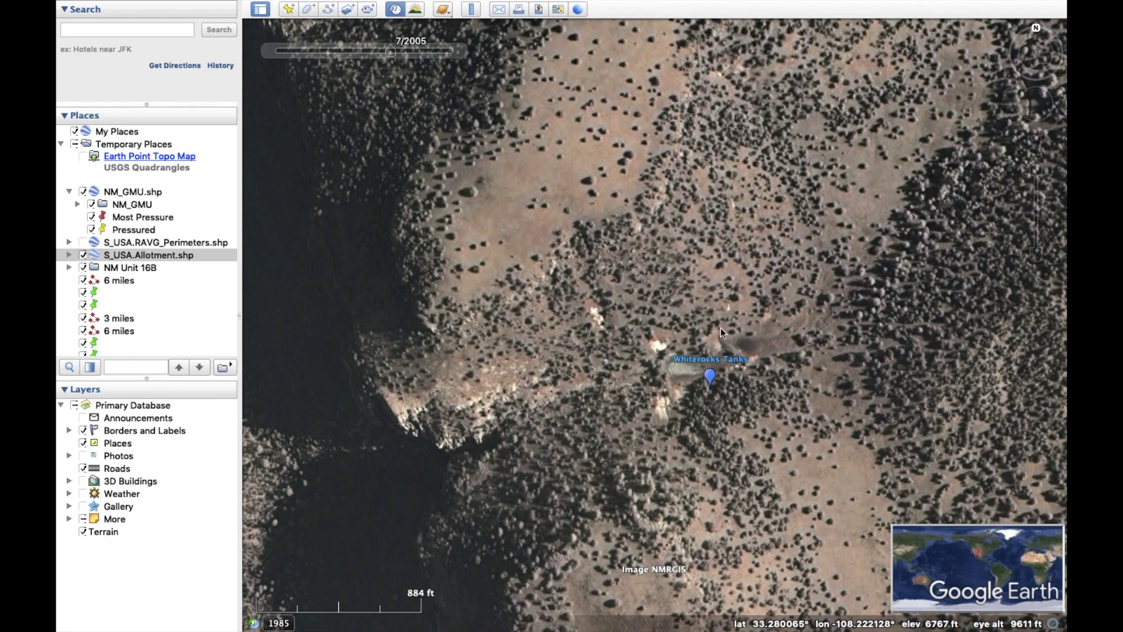
pyautogui.moveTo(391, 51); pyautogui.dragTo(452, 52)
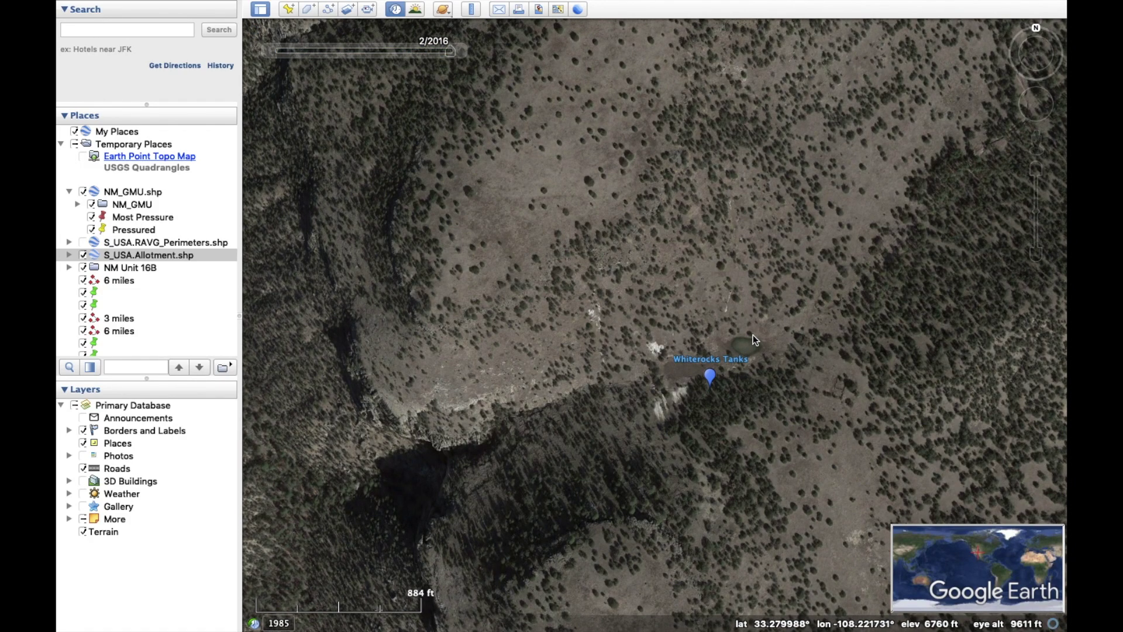
# Inspect the river along the Loop Trail in the historical imagery of 2/2016 and 8/2011
pyautogui.scroll(-5, 753, 334)
pyautogui.scroll(-5, 820, 390)
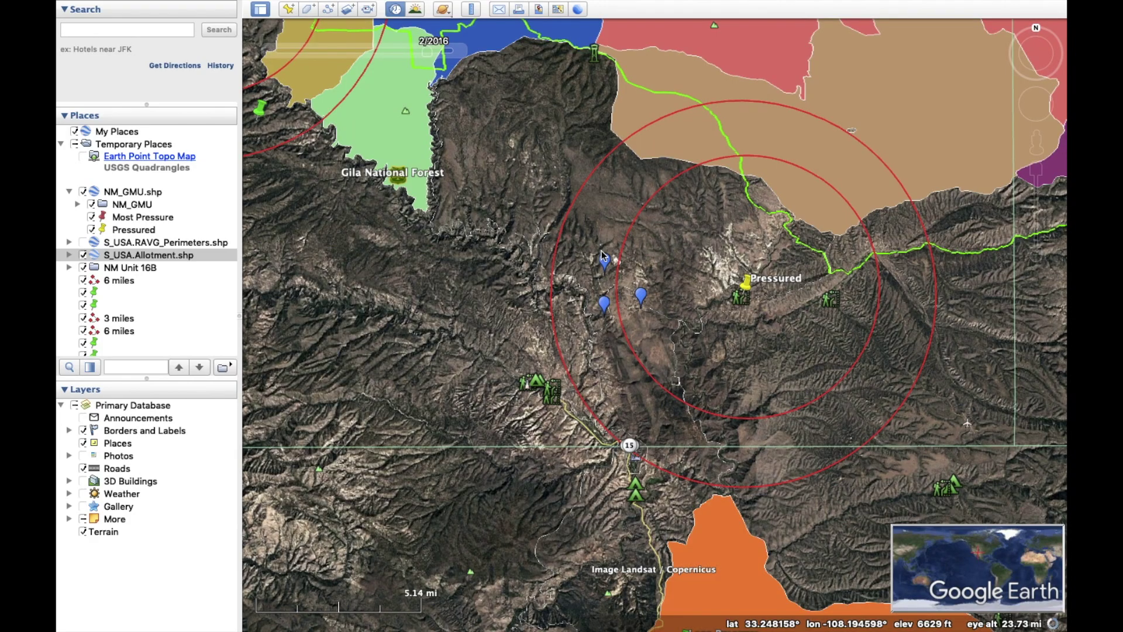
pyautogui.moveTo(665, 386); pyautogui.dragTo(679, 315)
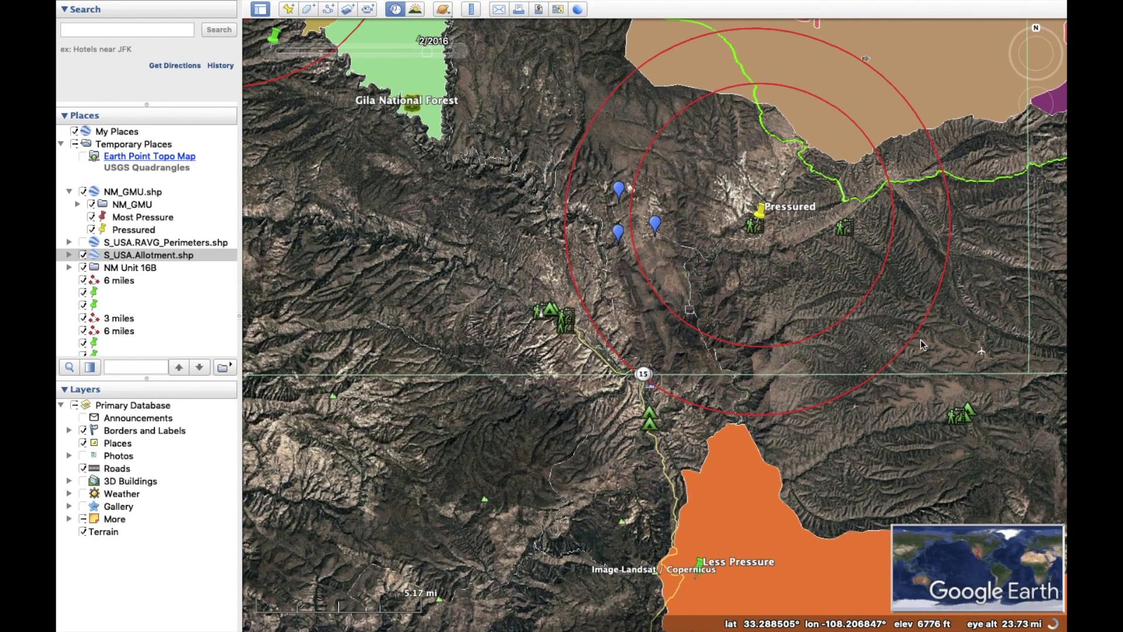
pyautogui.scroll(5, 550, 313)
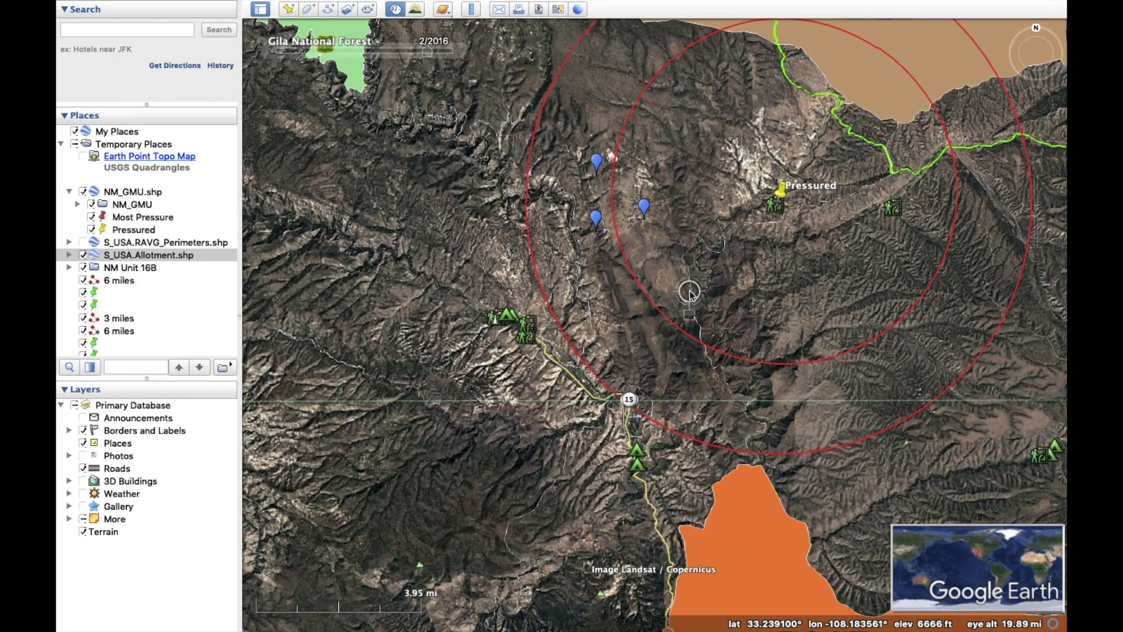
pyautogui.scroll(6, 338, 248)
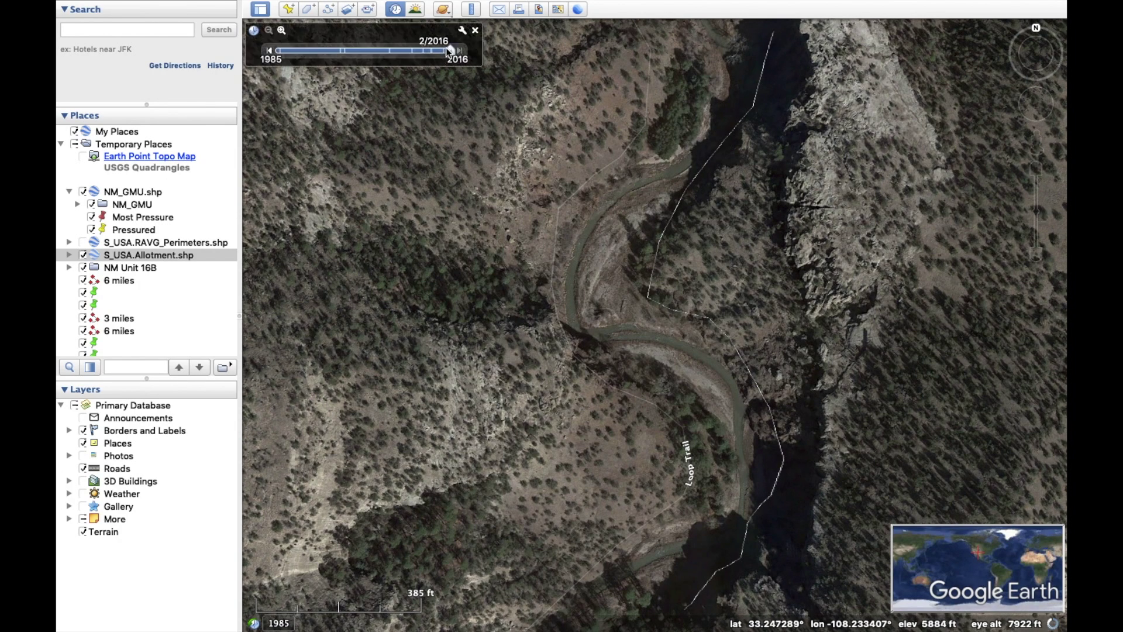
pyautogui.moveTo(446, 48); pyautogui.dragTo(431, 48)
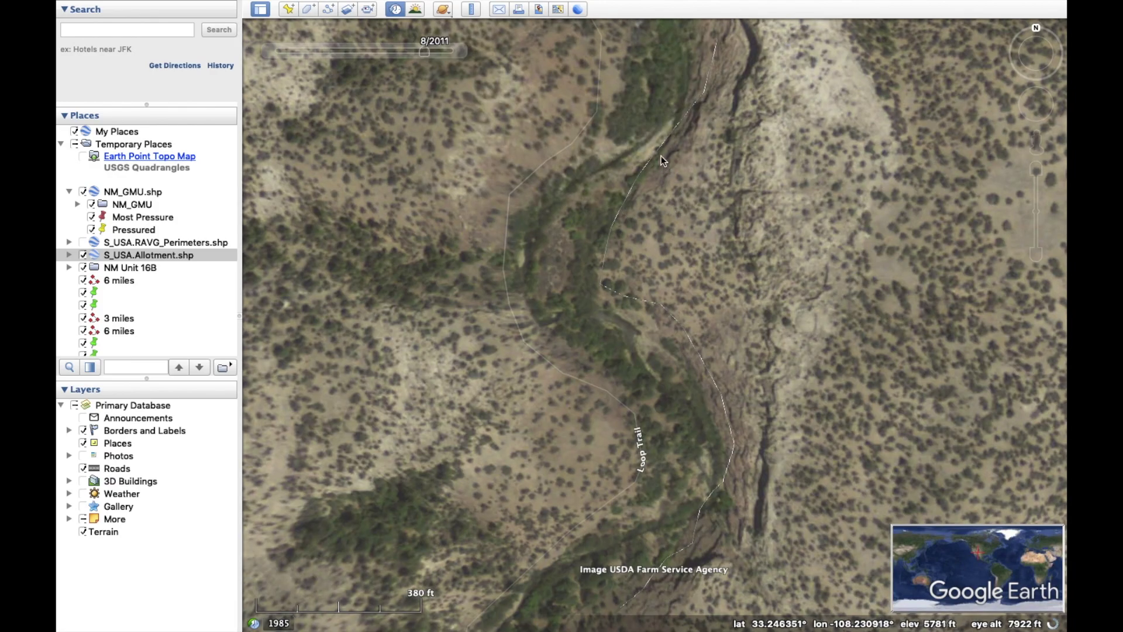
pyautogui.moveTo(648, 138); pyautogui.dragTo(527, 126)
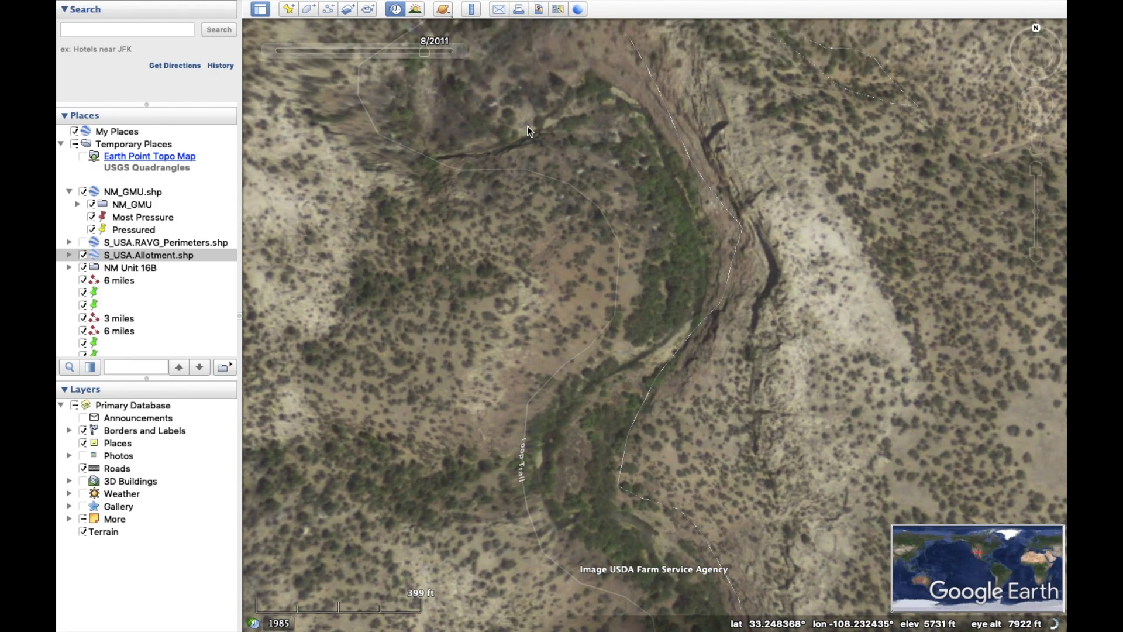
# Hide the S_USA.Allotment.shp layer covering the Less Pressure area east of road 15
pyautogui.scroll(-5, 613, 345)
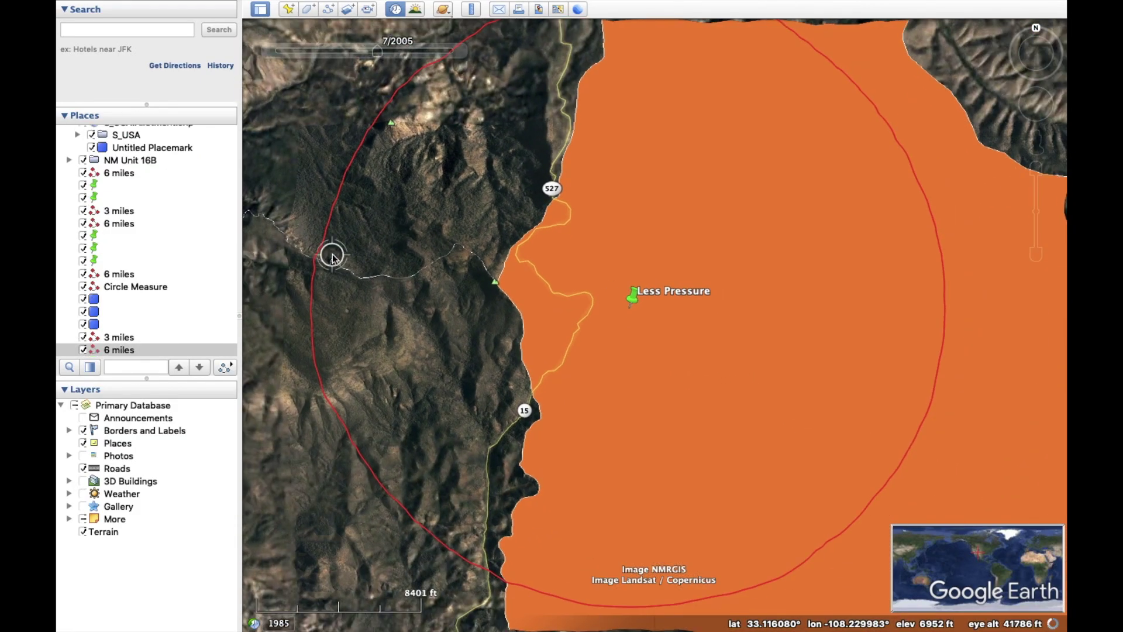
pyautogui.scroll(-5, 332, 256)
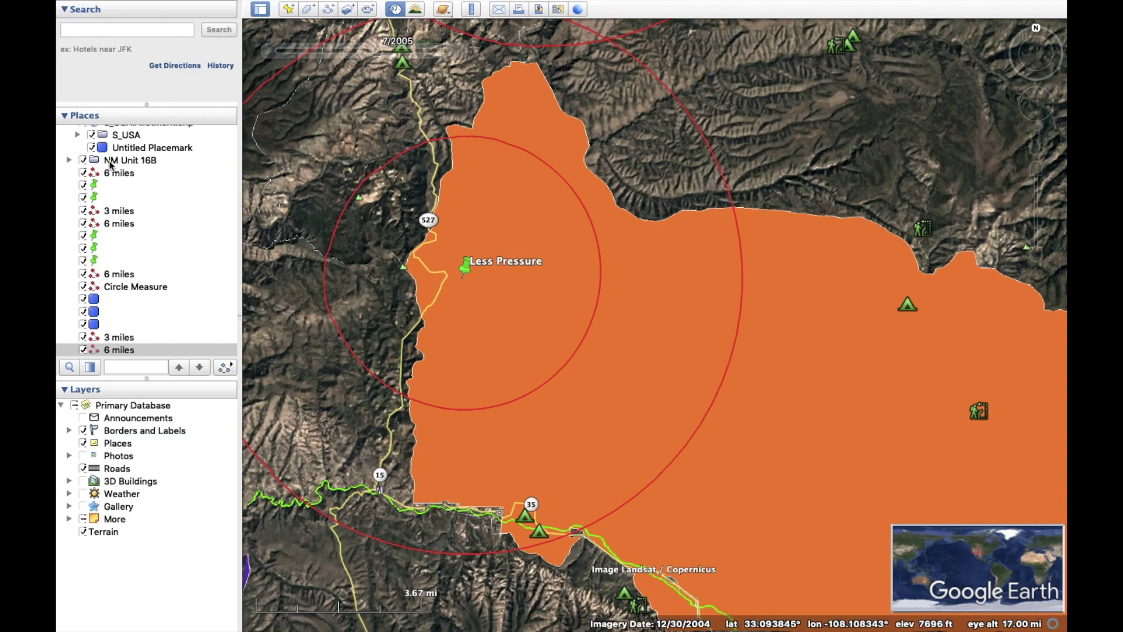
pyautogui.scroll(5, 110, 193)
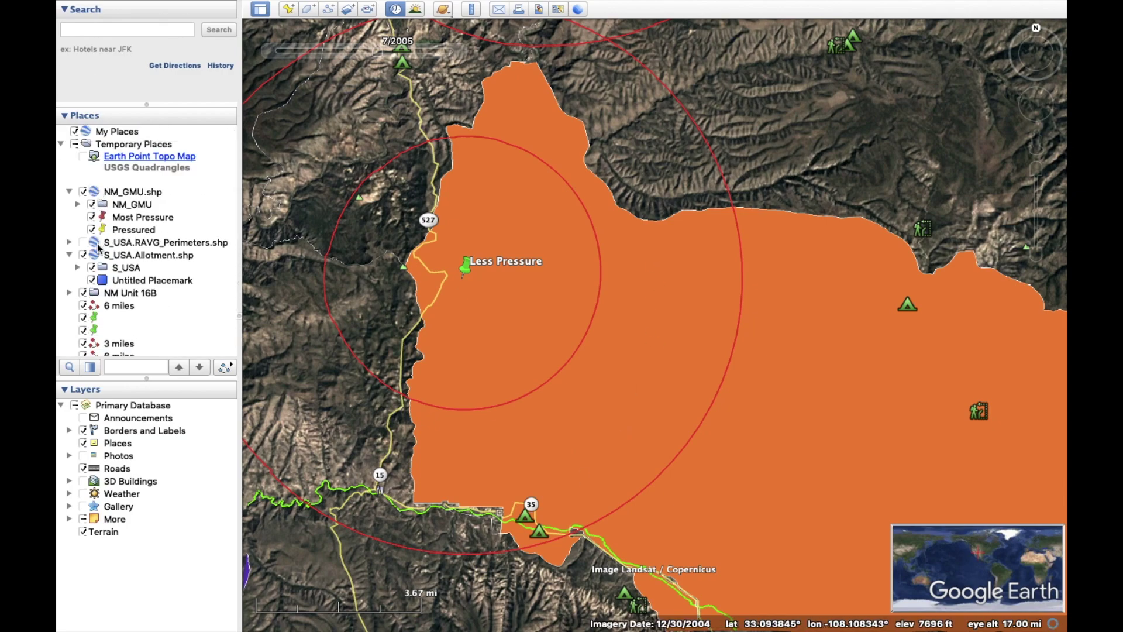
pyautogui.click(83, 256)
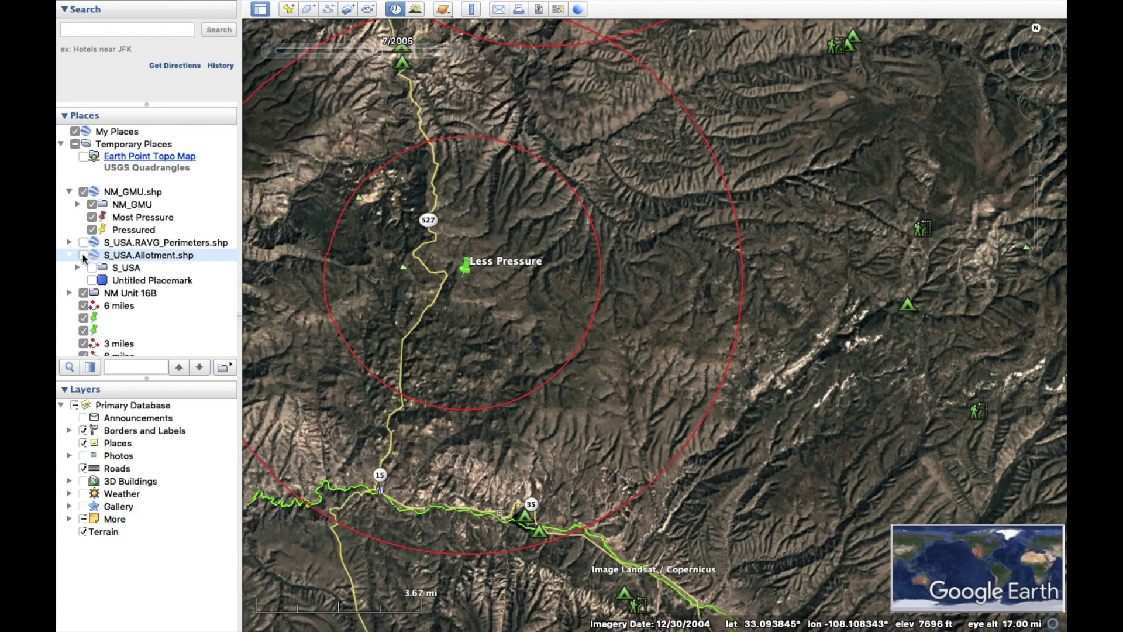
# Examine the terrain north of The Military Rd for stock tanks and view Bucket Tank close up in the 7/2005 imagery
pyautogui.scroll(2, 639, 451)
pyautogui.scroll(3, 640, 452)
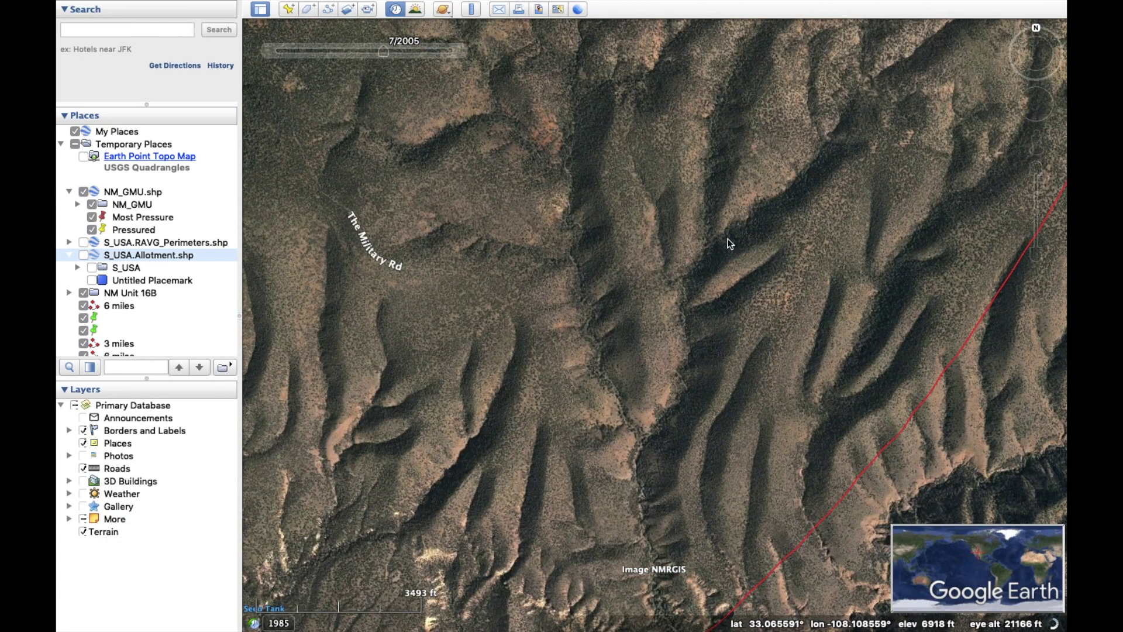
pyautogui.moveTo(730, 244); pyautogui.dragTo(627, 451)
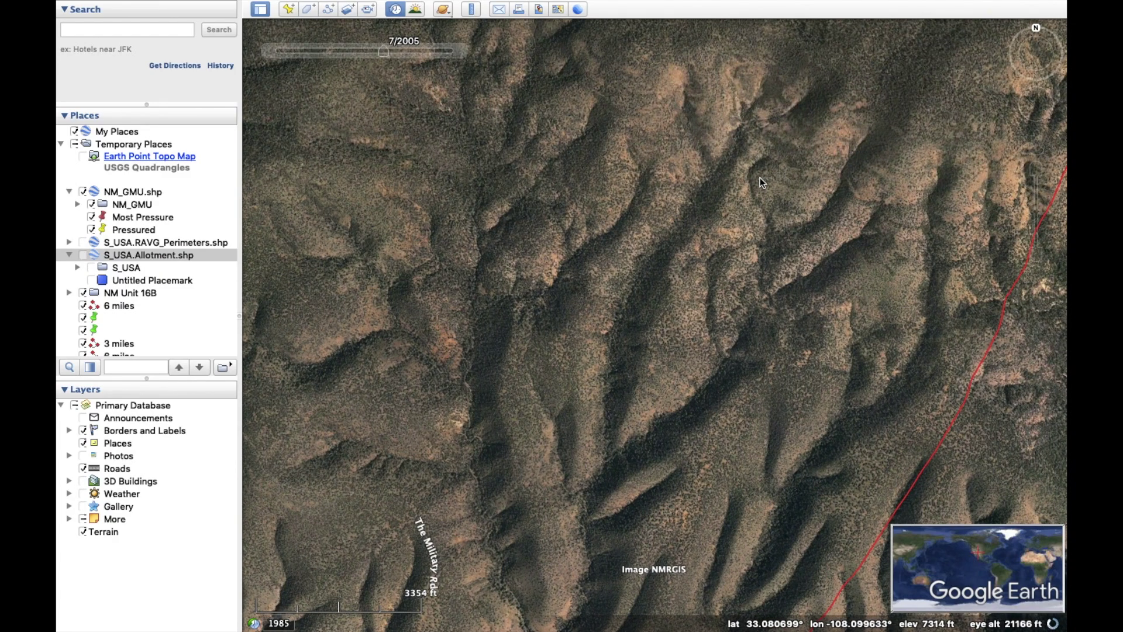
pyautogui.moveTo(760, 177); pyautogui.dragTo(649, 473)
pyautogui.moveTo(754, 165); pyautogui.dragTo(714, 347)
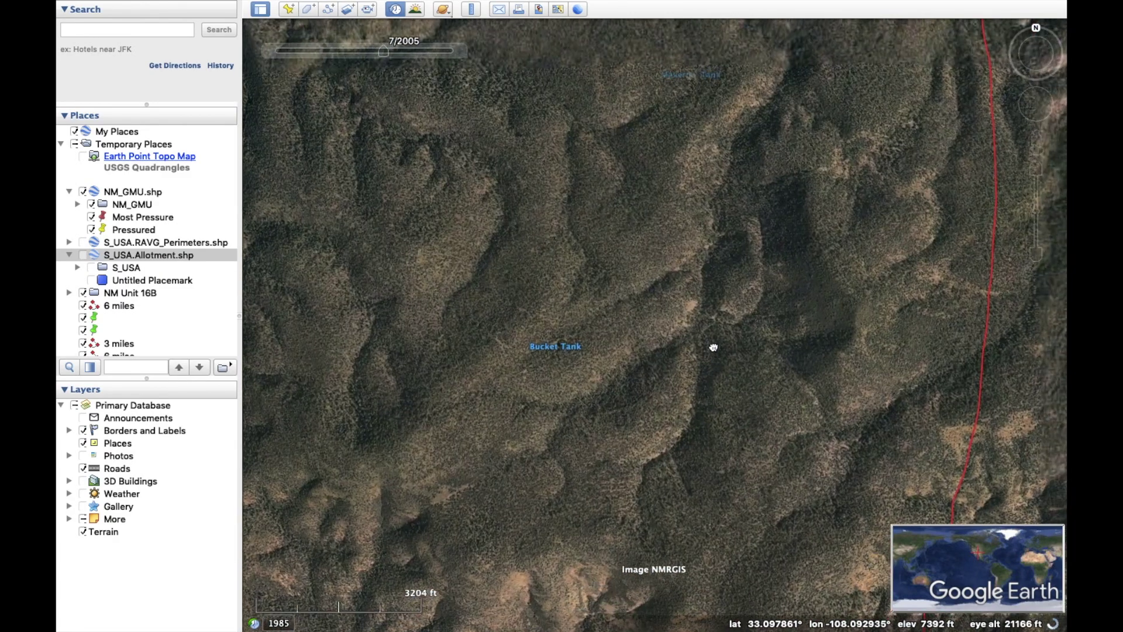
pyautogui.scroll(5, 586, 349)
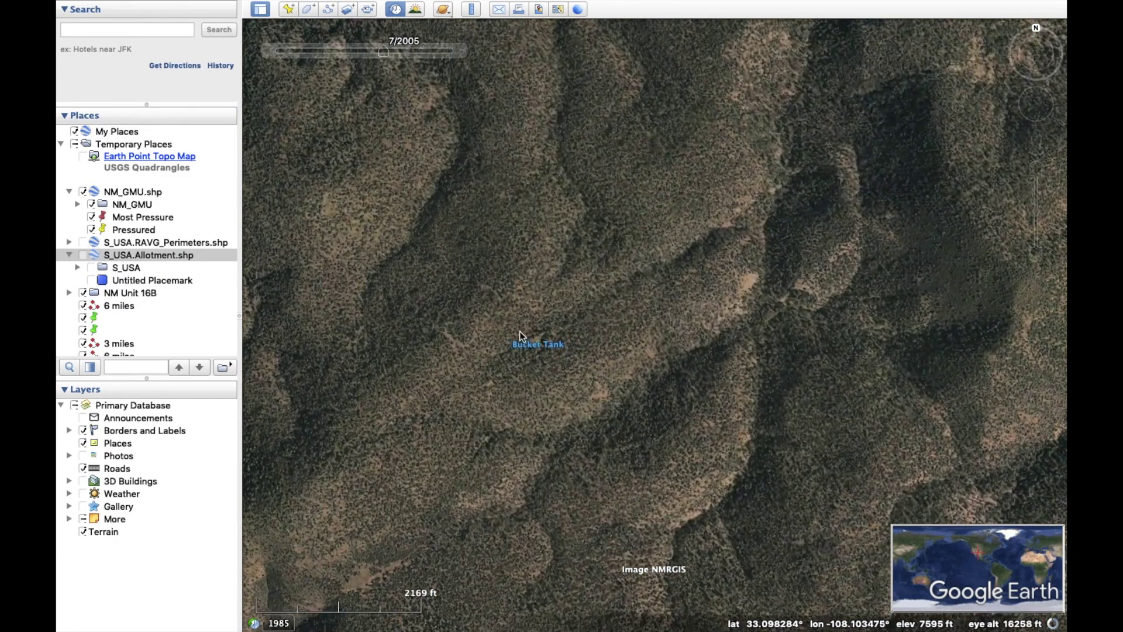
pyautogui.scroll(3, 568, 372)
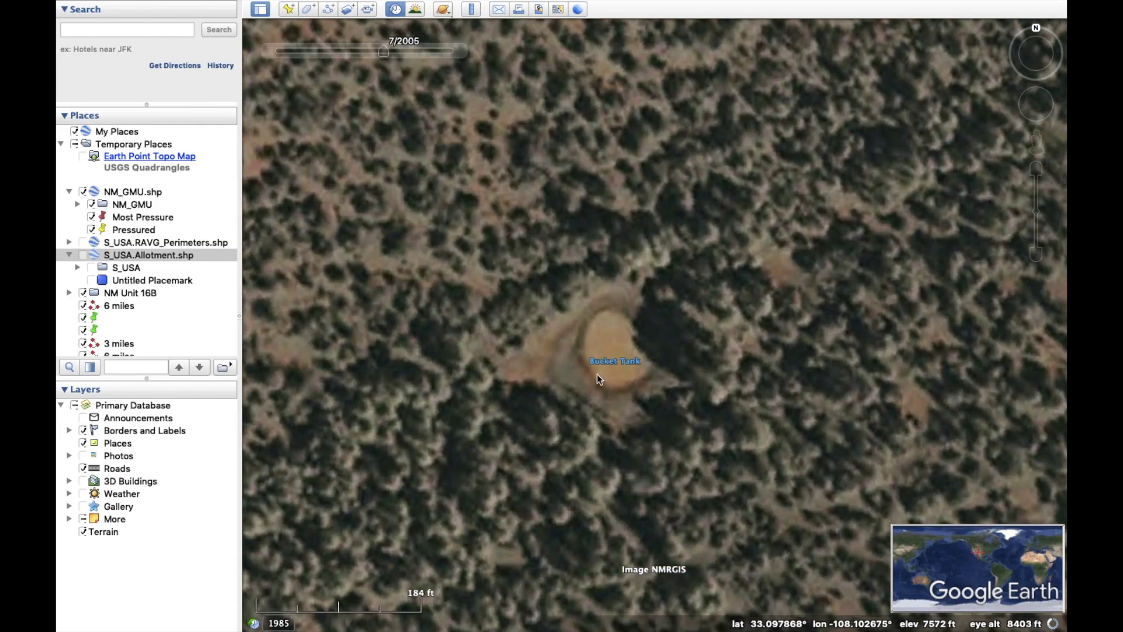
# Compare Bucket Tank in the historical imagery of 8/2009 and 8/2011
pyautogui.scroll(-3, 602, 339)
pyautogui.moveTo(381, 47)
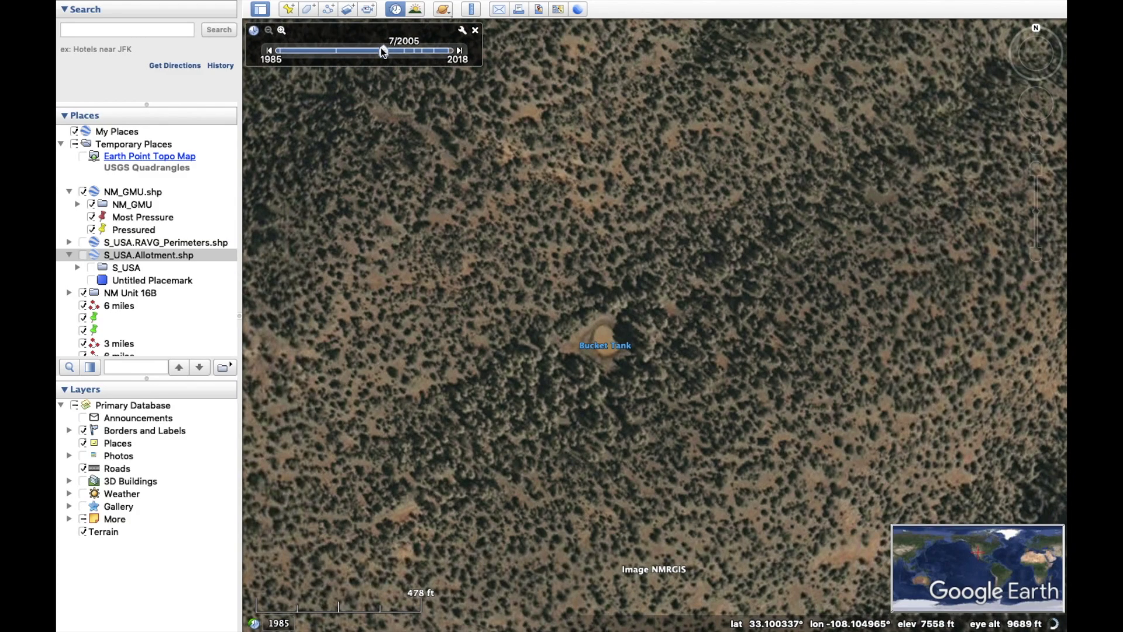
pyautogui.moveTo(384, 52); pyautogui.dragTo(404, 51)
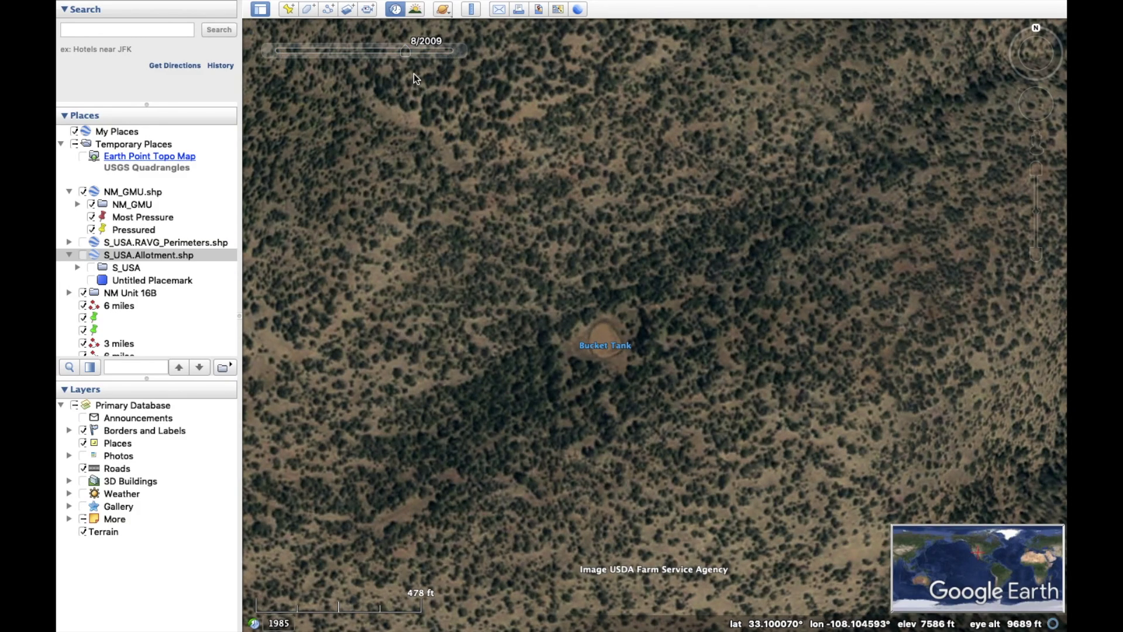
pyautogui.moveTo(405, 53)
pyautogui.moveTo(407, 52); pyautogui.dragTo(418, 54)
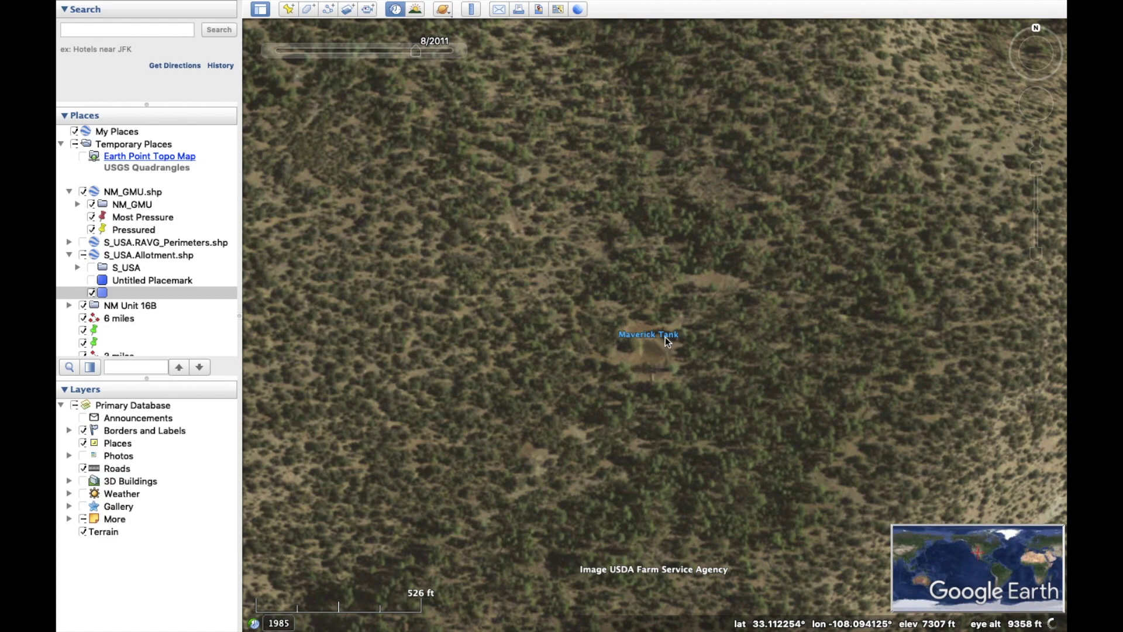
# Check Maverick Tank for water in the historical imagery of 7/2005
pyautogui.moveTo(404, 60)
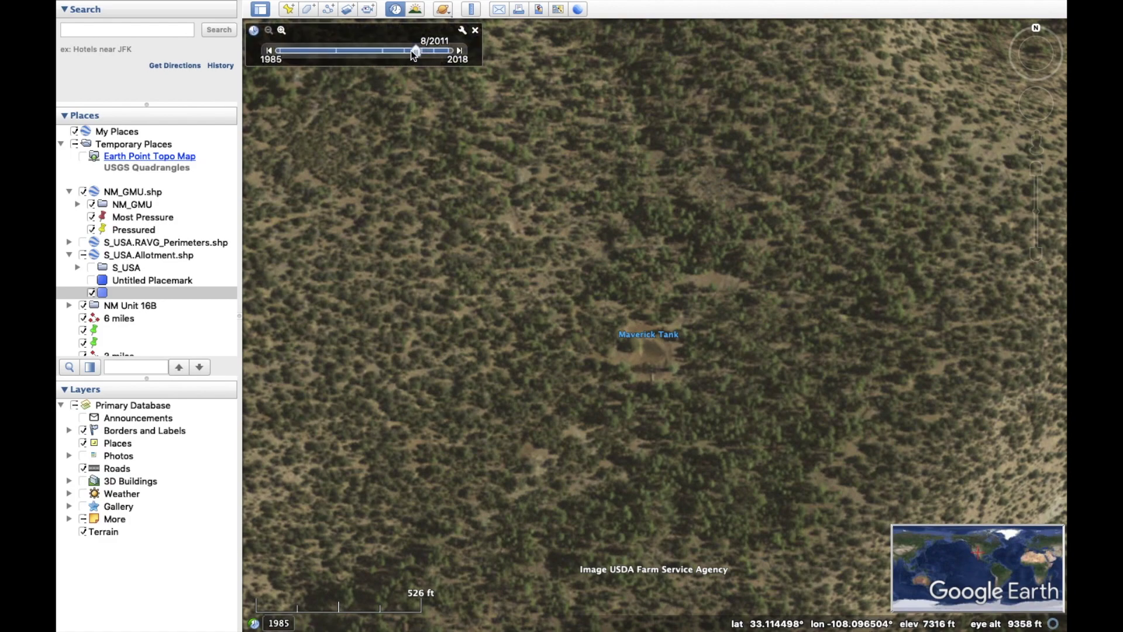
pyautogui.moveTo(416, 53); pyautogui.dragTo(383, 53)
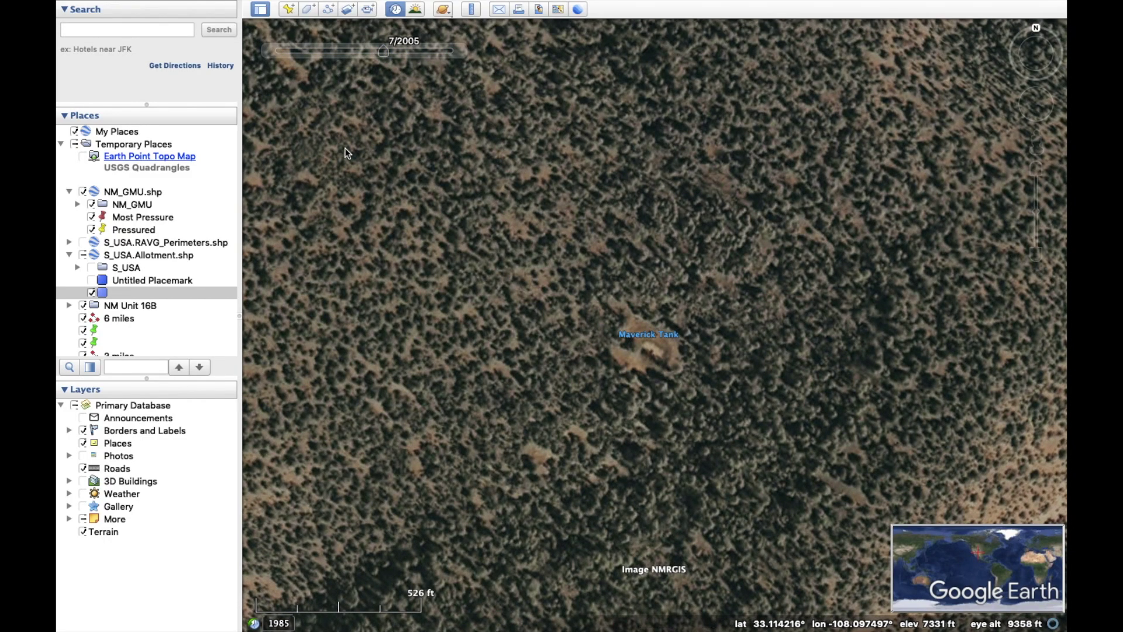
pyautogui.moveTo(296, 10)
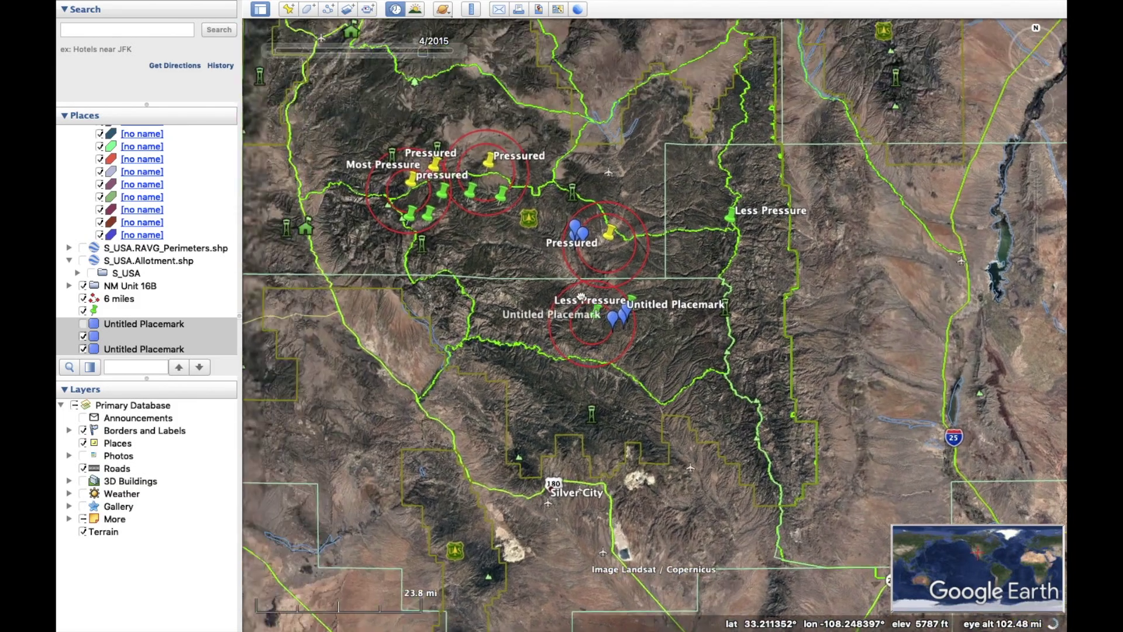
# Measure line distances in miles between the campground and the blue water placemarks west of the Pressured placemark
pyautogui.moveTo(581, 297); pyautogui.dragTo(595, 324)
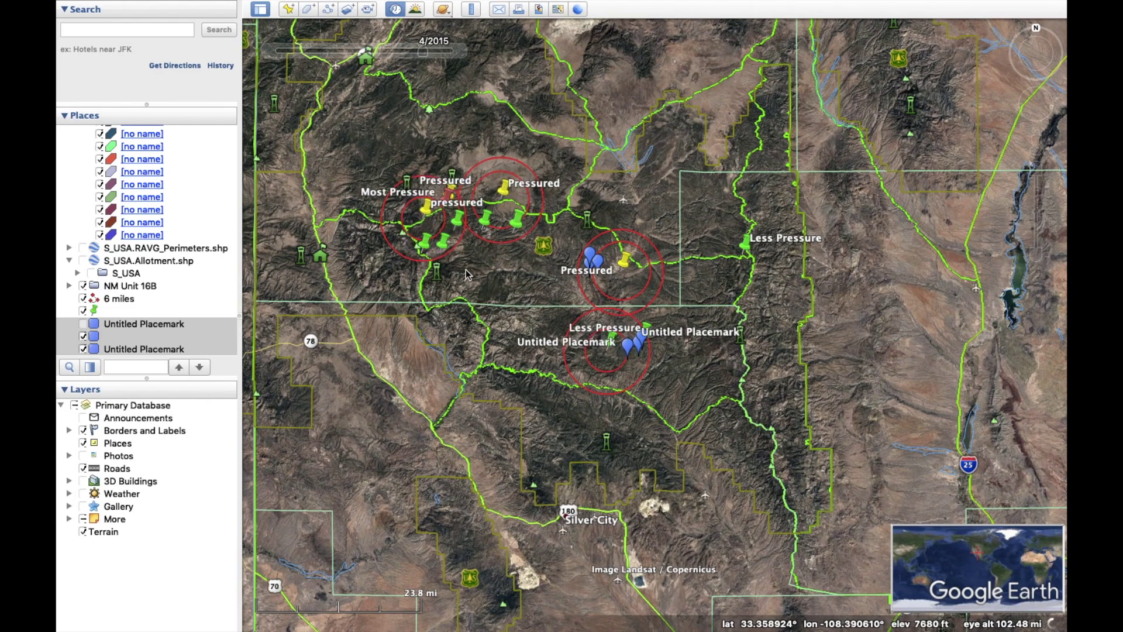
pyautogui.scroll(-5, 591, 251)
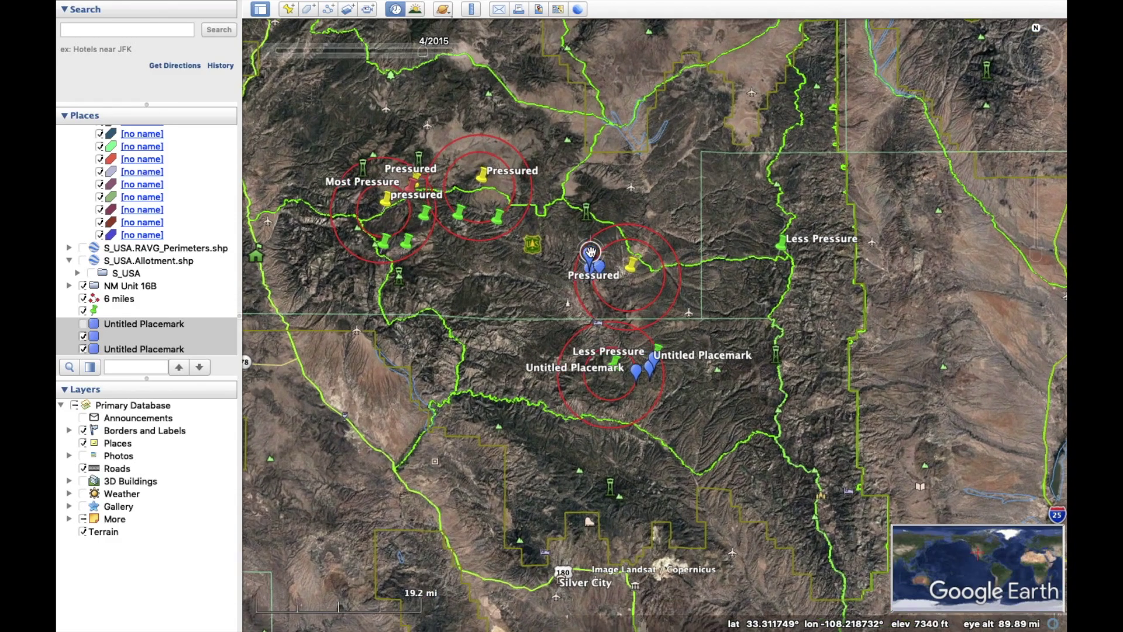
pyautogui.scroll(-2, 597, 301)
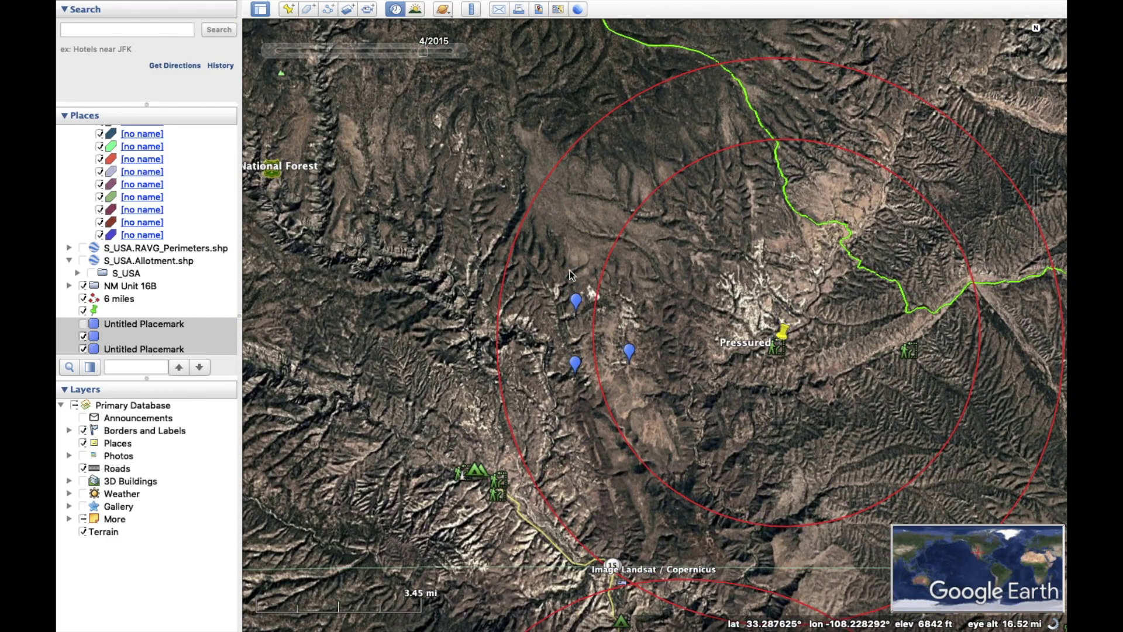
pyautogui.moveTo(462, 441); pyautogui.dragTo(587, 368)
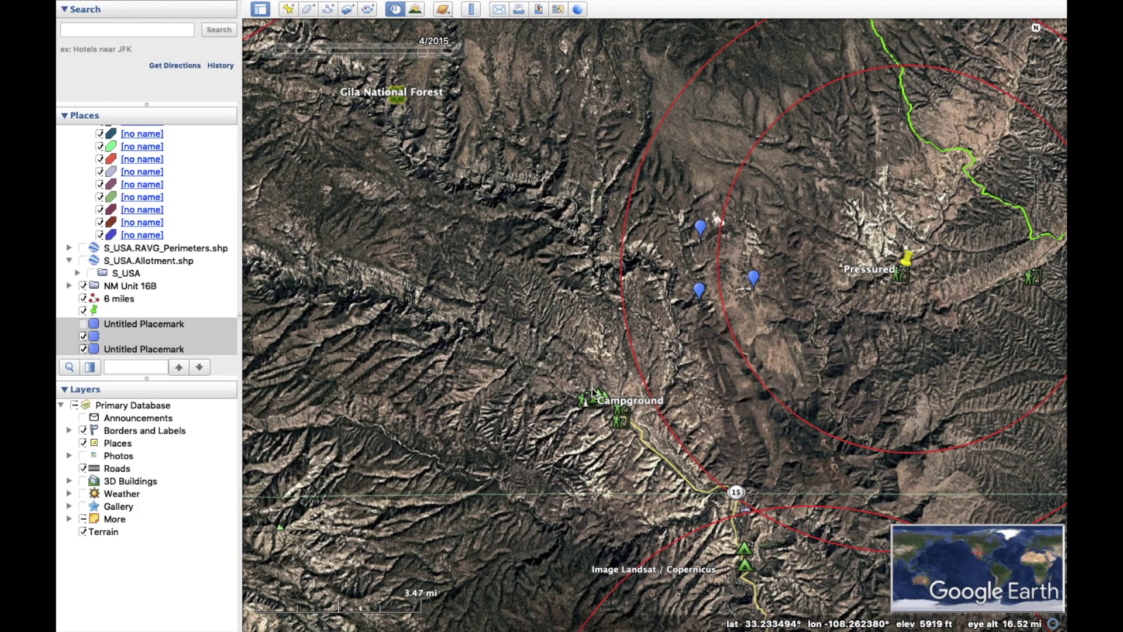
pyautogui.hotkey('ctrl', 'alt', 'r')
pyautogui.click(613, 399)
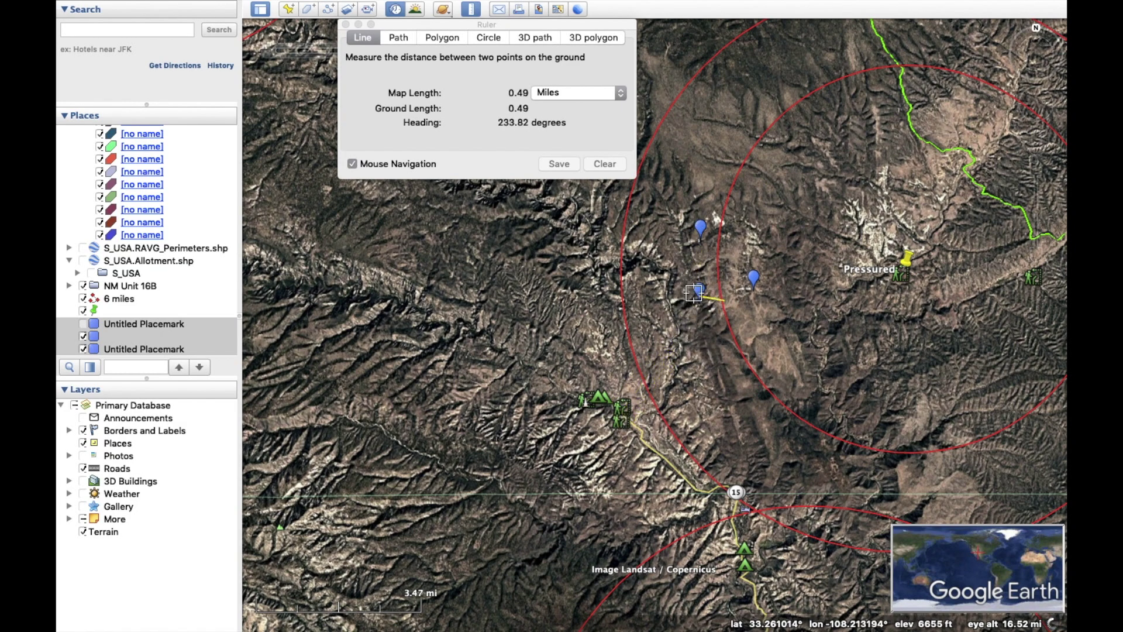
pyautogui.click(565, 319)
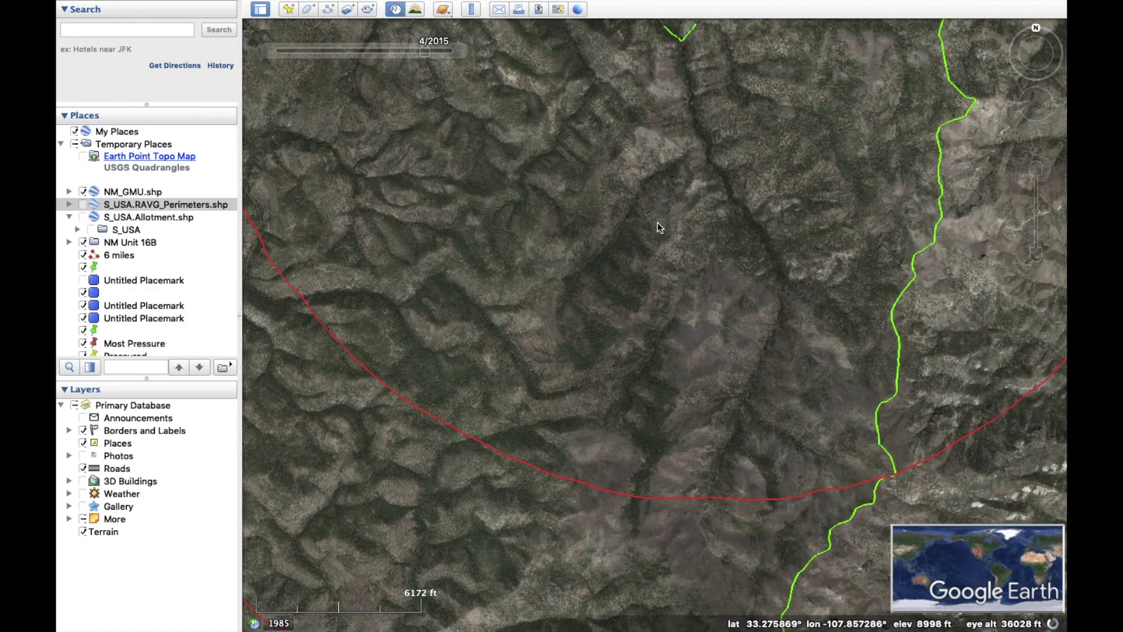
# Examine the terrain around the Grand Enchantment Trail, southwest of the eastern Less Pressure placemark, on the 4/2015 imagery
pyautogui.scroll(3, 657, 222)
pyautogui.scroll(-5, 658, 225)
pyautogui.scroll(4, 584, 273)
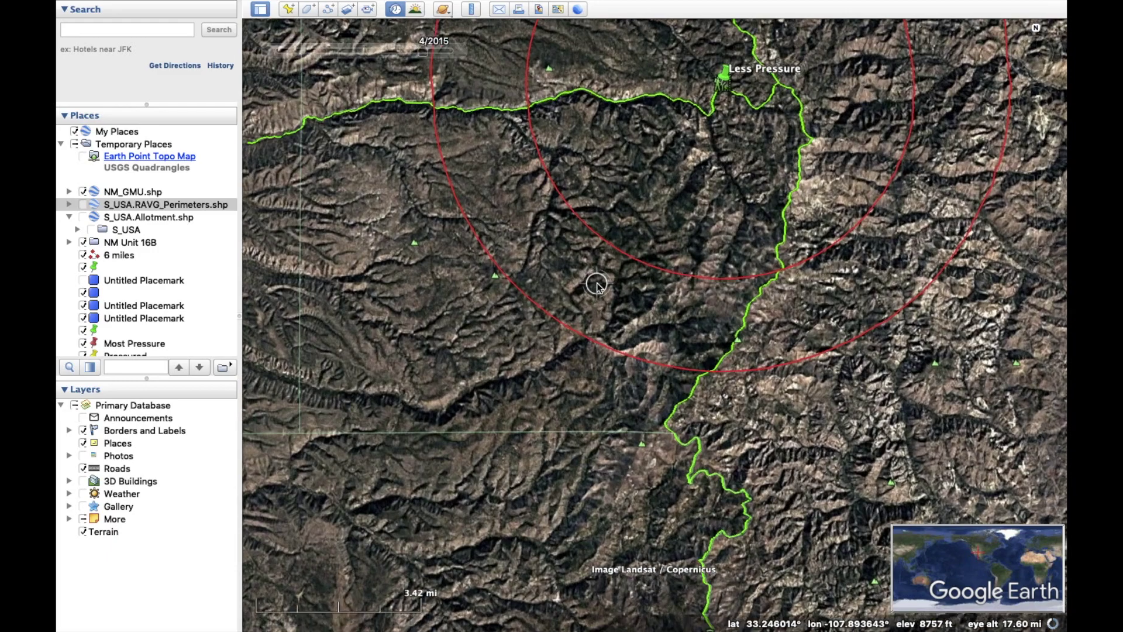
pyautogui.scroll(-3, 584, 273)
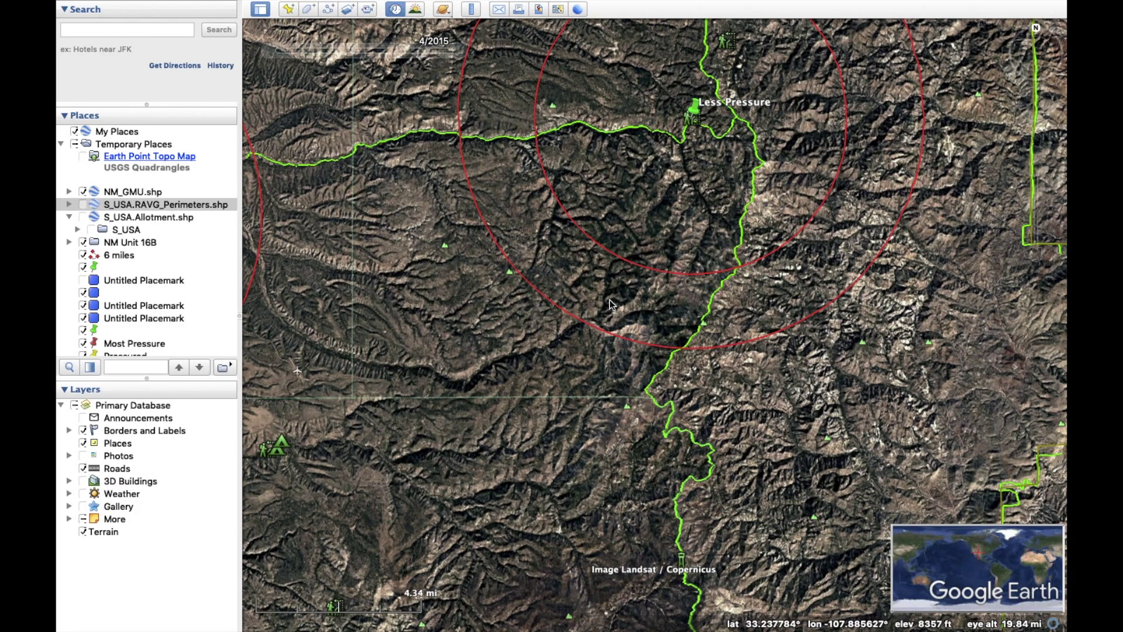
pyautogui.scroll(6, 609, 305)
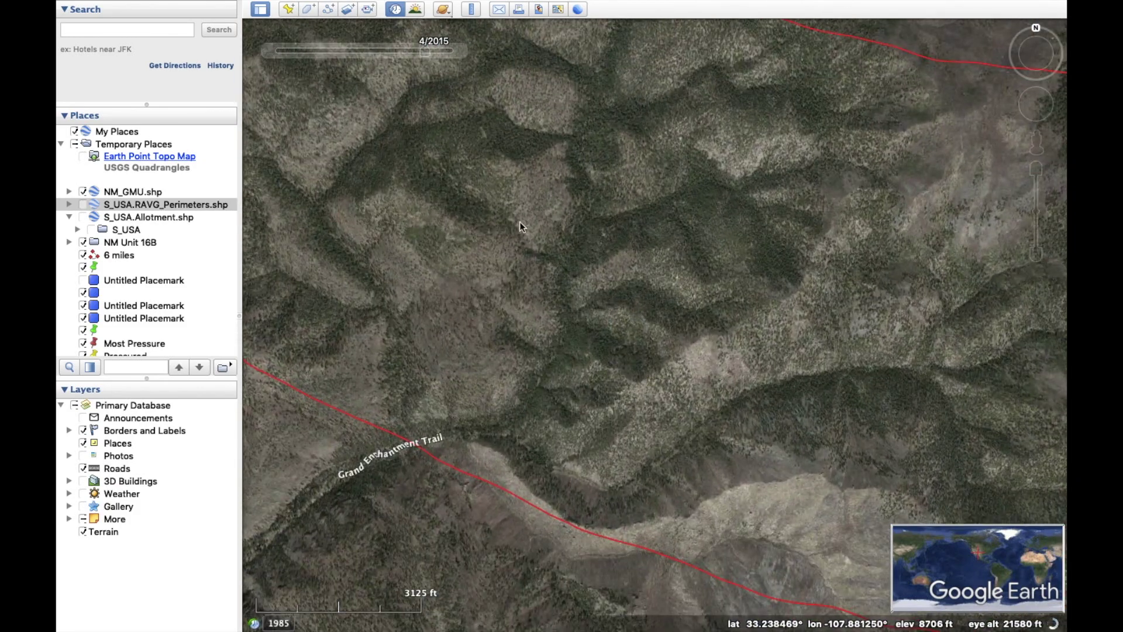
pyautogui.moveTo(781, 446); pyautogui.dragTo(803, 355)
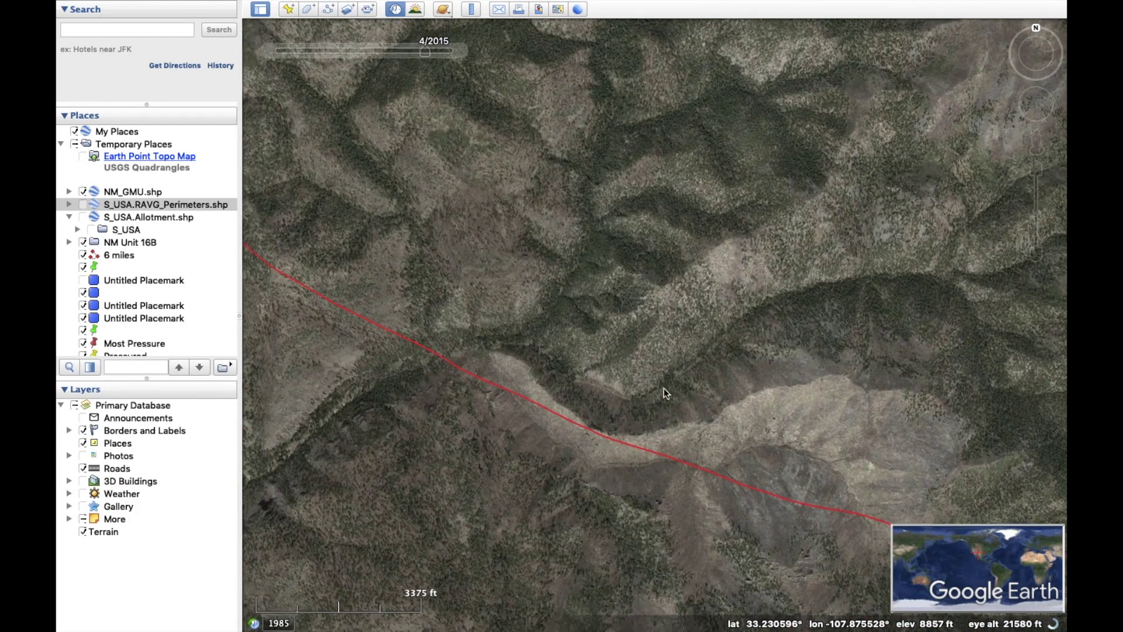
pyautogui.scroll(1, 487, 395)
# Show the Earth Point Topo Map overlay and add a default-named green placemark just north of peak 8841, north of Diamond Creek
pyautogui.click(83, 156)
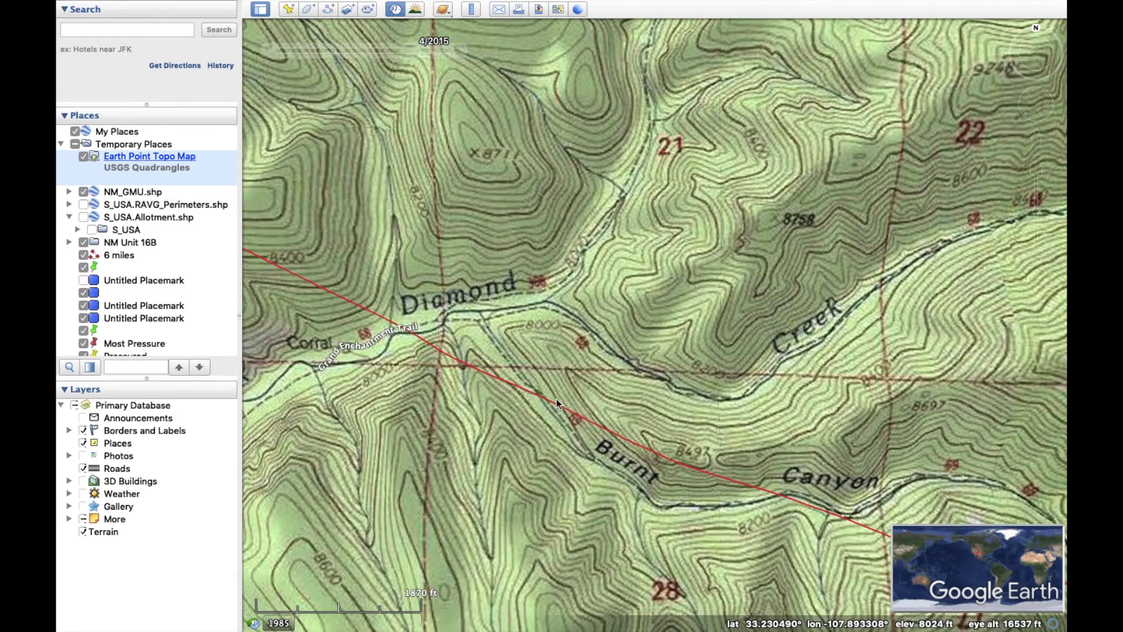
pyautogui.scroll(-3, 667, 262)
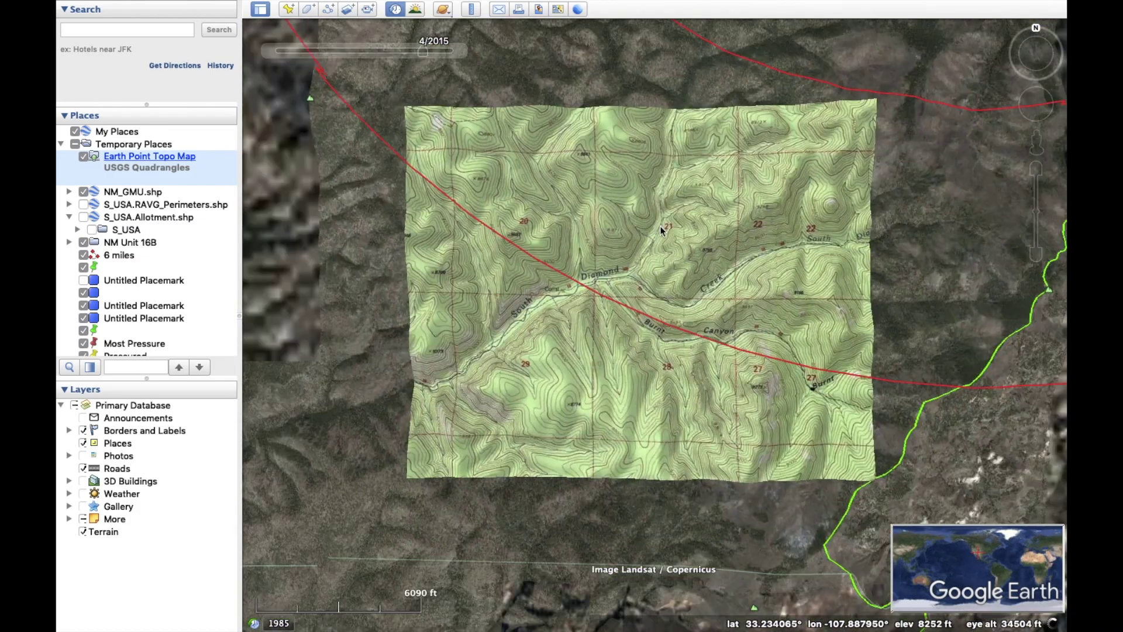
pyautogui.moveTo(580, 157); pyautogui.dragTo(684, 315)
pyautogui.scroll(2, 725, 339)
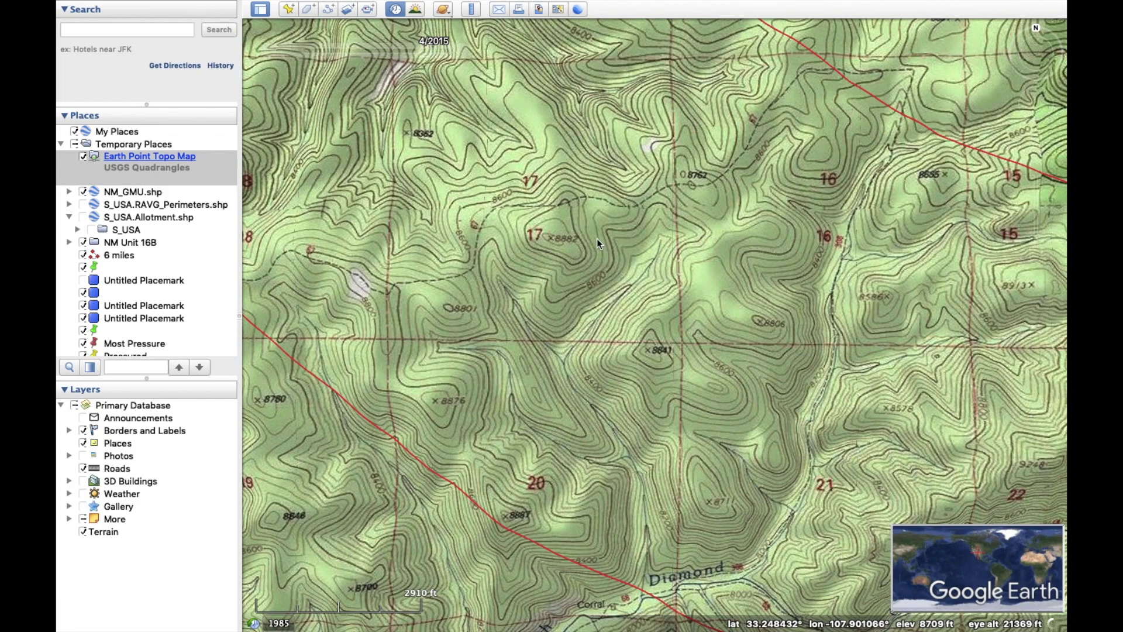
pyautogui.click(288, 8)
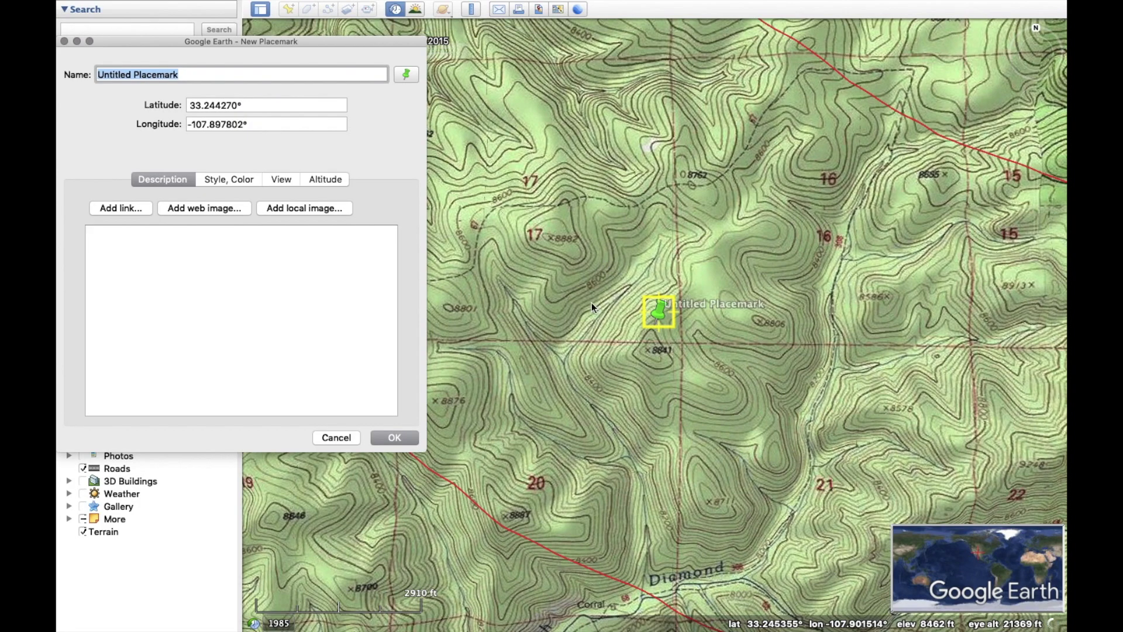
pyautogui.click(399, 437)
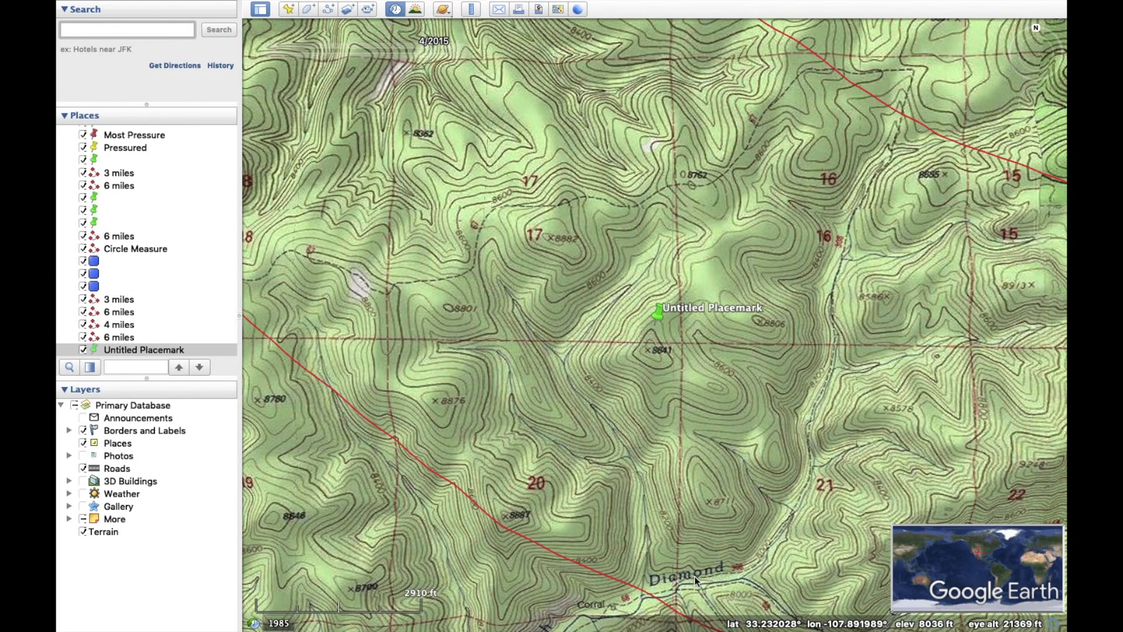
# Examine the topo contours along South Diamond Creek and the side canyon east of the new green placemark
pyautogui.moveTo(694, 577); pyautogui.dragTo(807, 346)
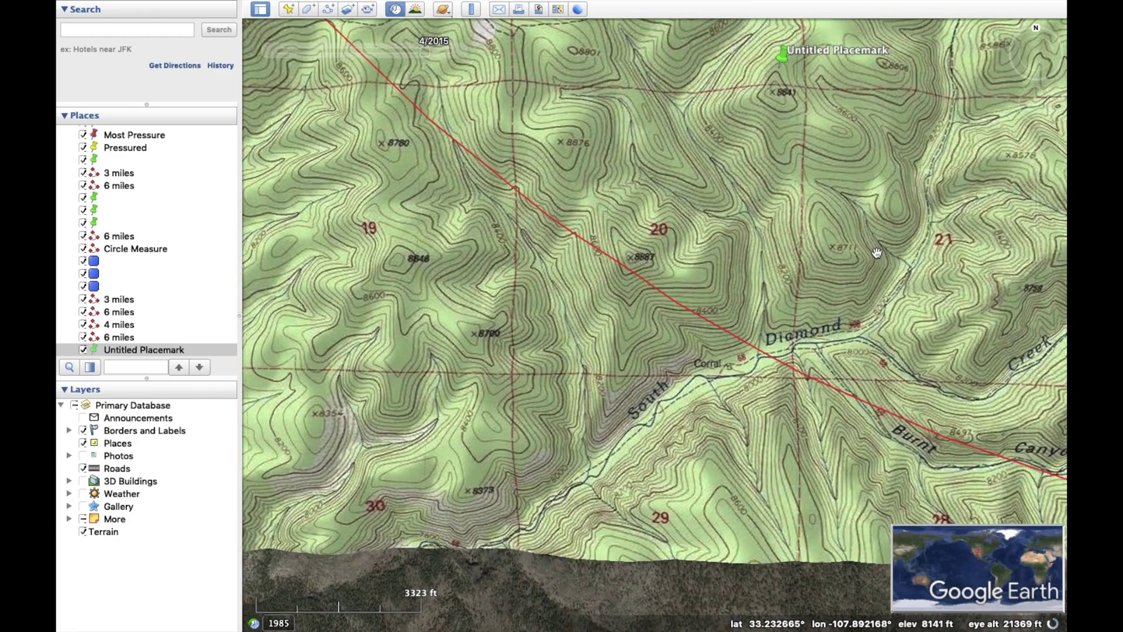
pyautogui.moveTo(877, 252); pyautogui.dragTo(322, 359)
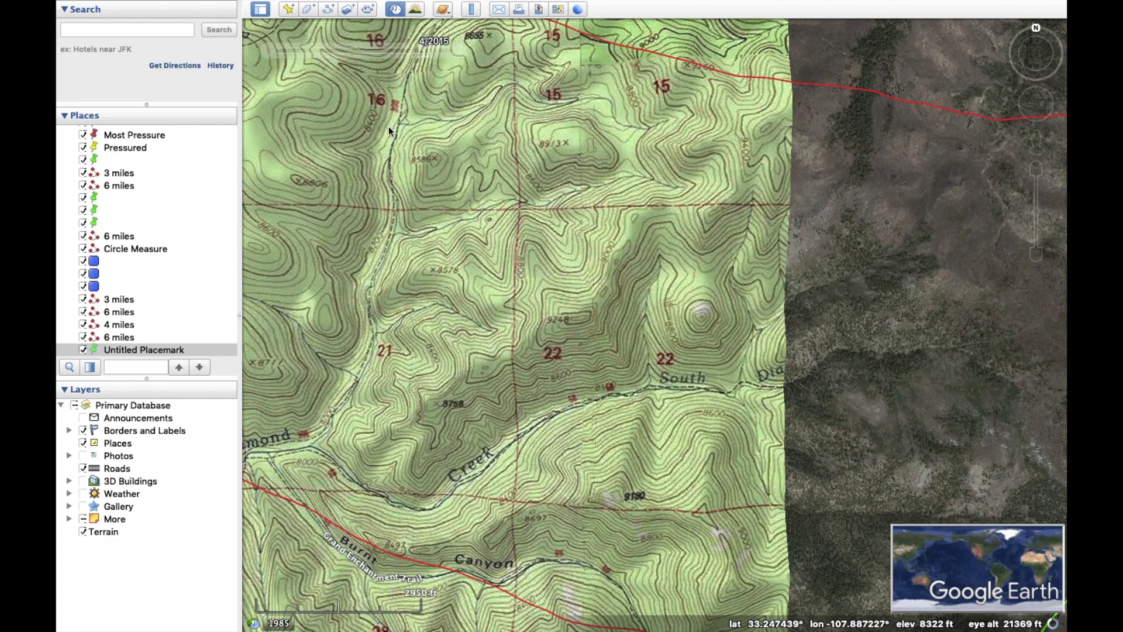
pyautogui.moveTo(388, 126); pyautogui.dragTo(462, 257)
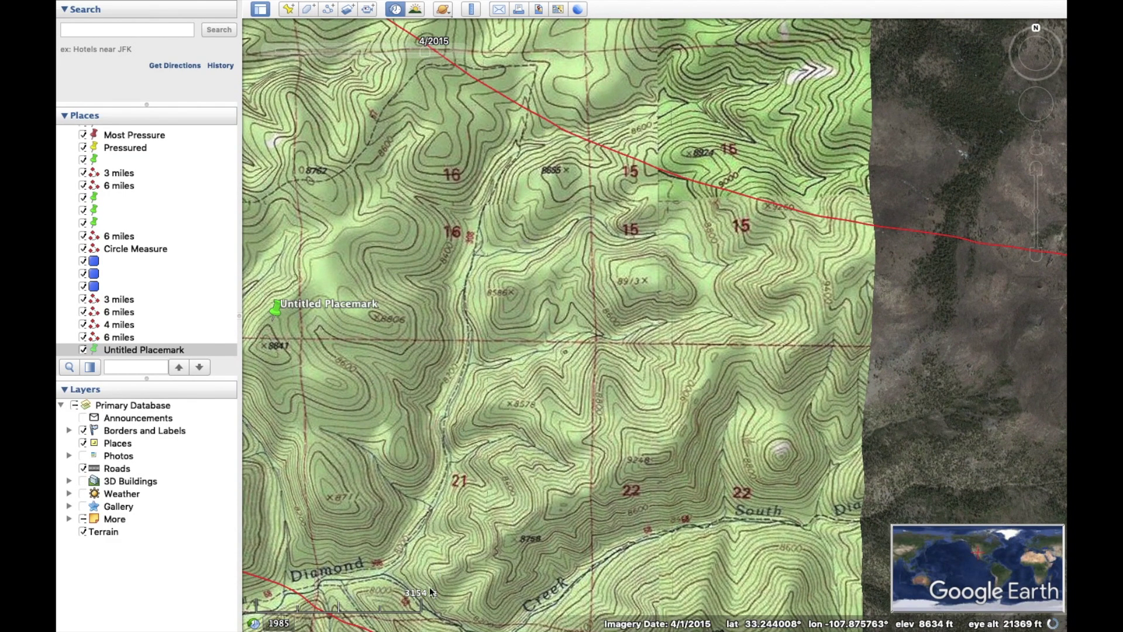
pyautogui.moveTo(385, 560); pyautogui.dragTo(683, 565)
pyautogui.moveTo(559, 405); pyautogui.dragTo(557, 413)
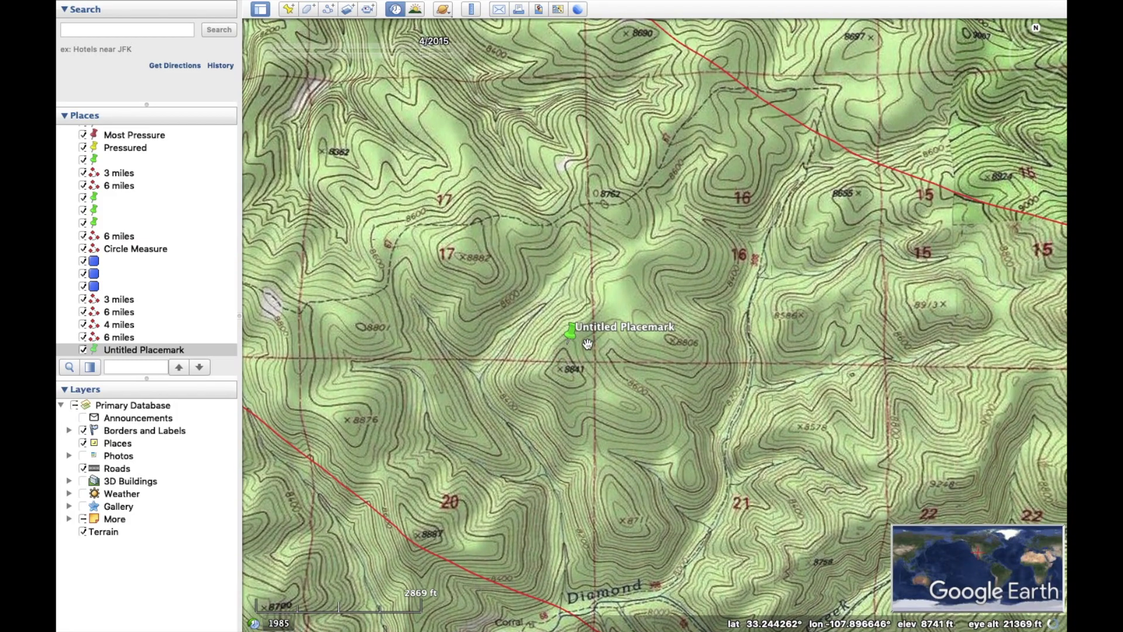
pyautogui.scroll(-5, 571, 344)
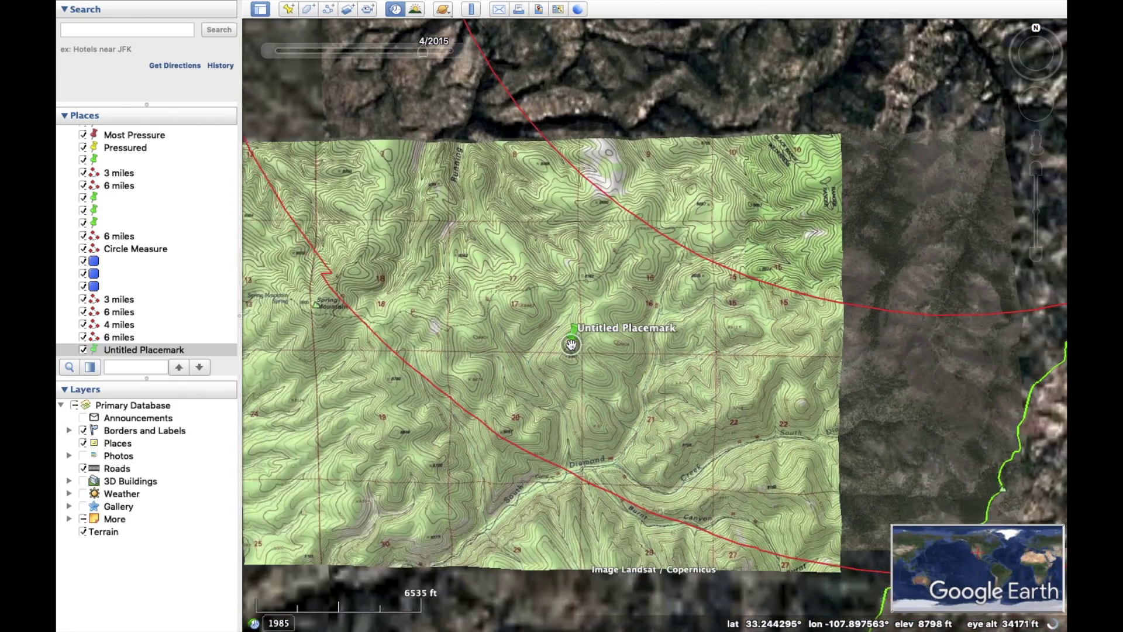
# Add two unnamed green placemarks near Running Water Canyon, northwest of the placemark by peak 8841
pyautogui.moveTo(352, 191); pyautogui.dragTo(438, 272)
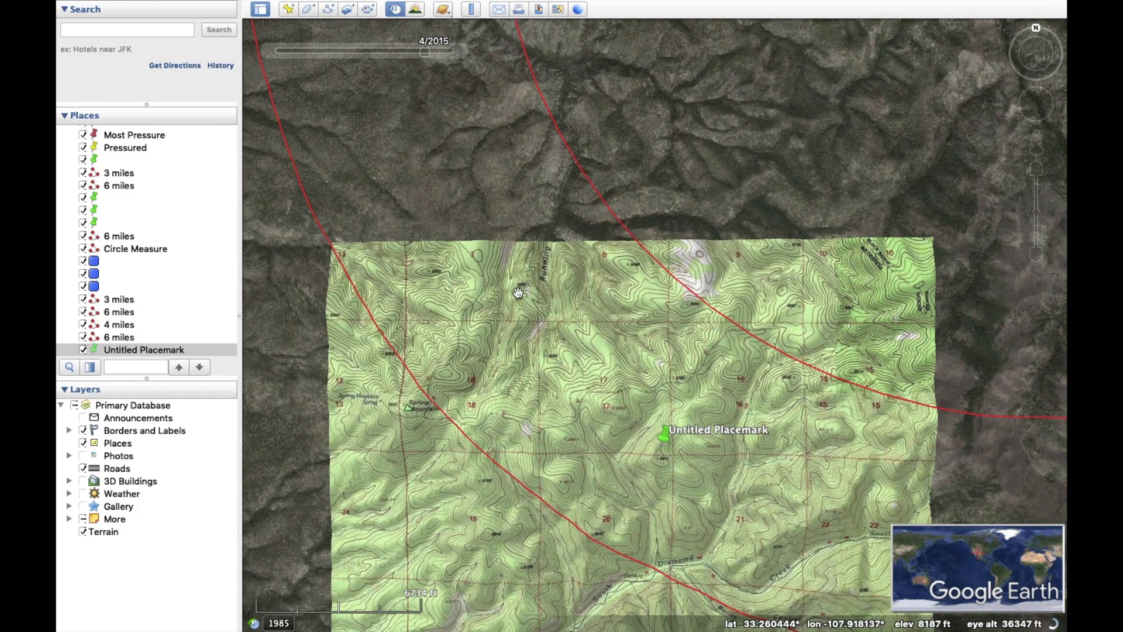
pyautogui.scroll(3, 595, 387)
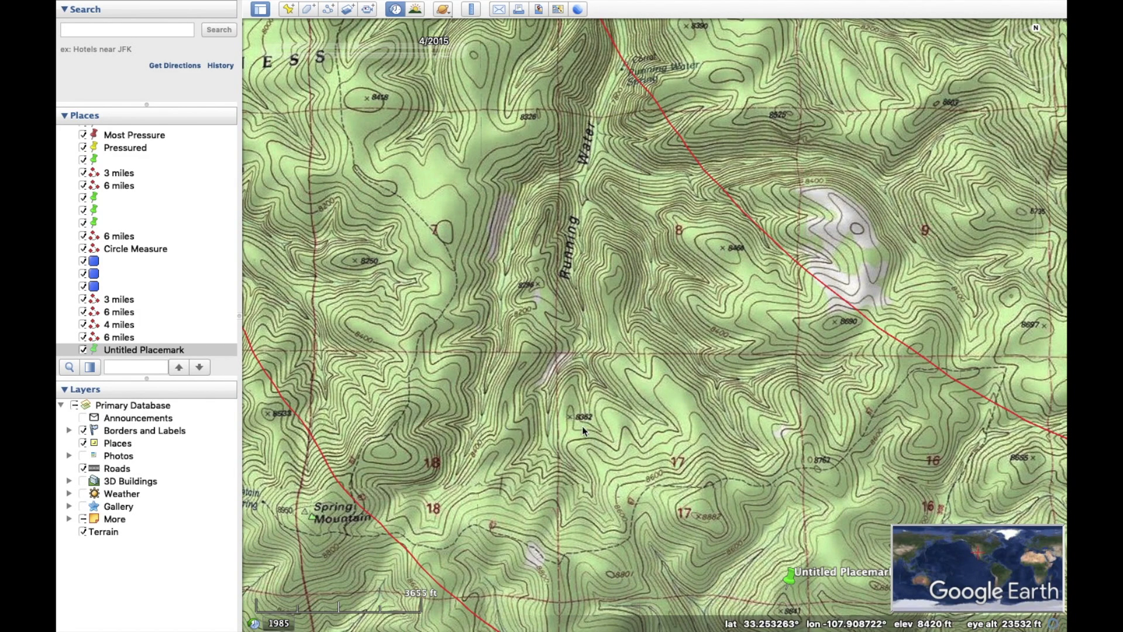
pyautogui.click(290, 8)
pyautogui.click(321, 256)
pyautogui.click(288, 9)
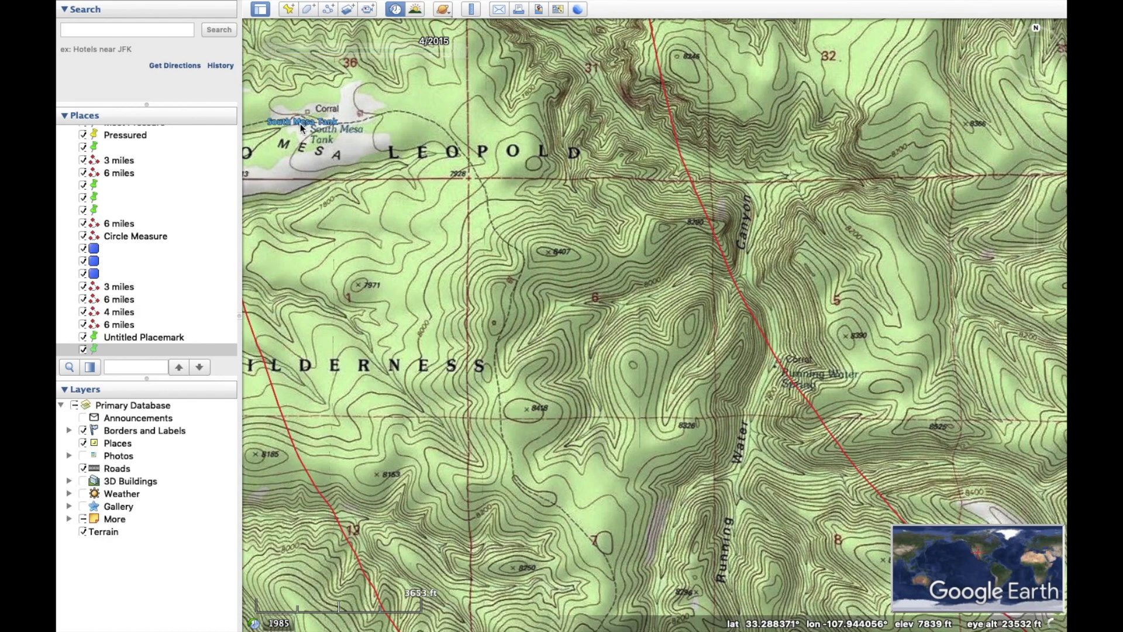
# Locate South Mesa Tank on the topo map, hide the overlay and check the tank for water on the 4/2015 imagery
pyautogui.moveTo(287, 103); pyautogui.dragTo(272, 62)
pyautogui.moveTo(306, 152); pyautogui.dragTo(678, 404)
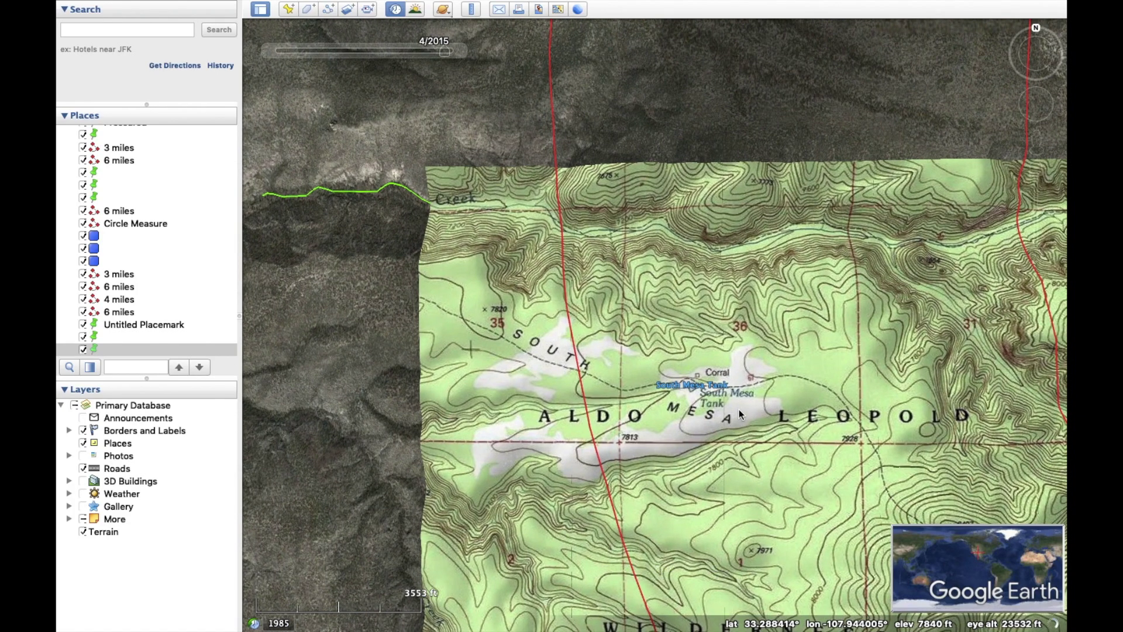
pyautogui.scroll(3, 682, 384)
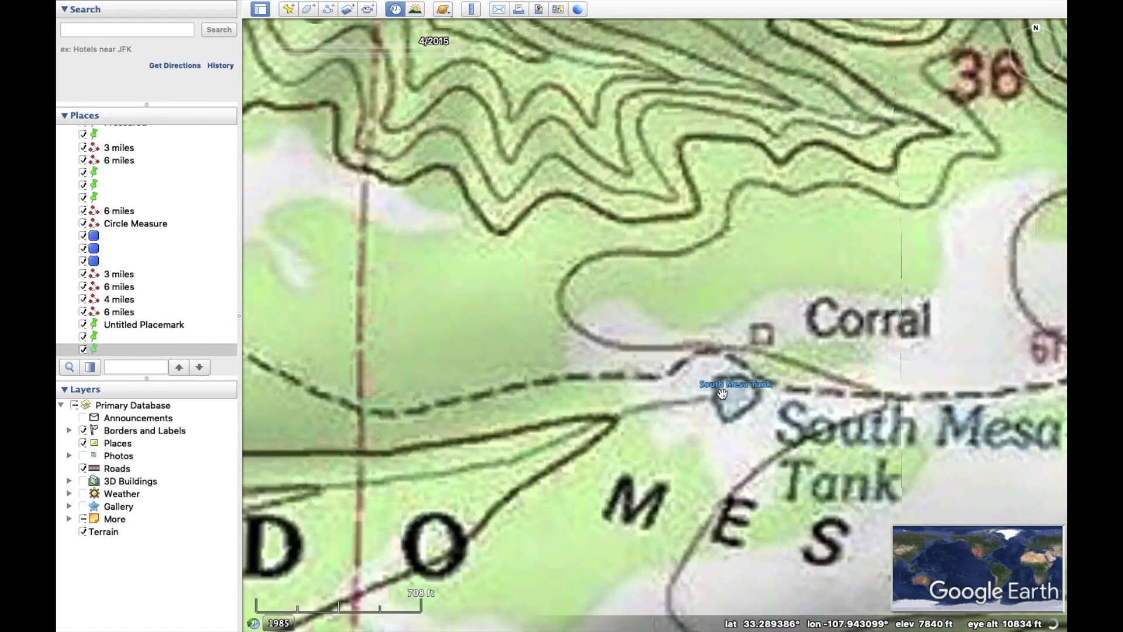
pyautogui.scroll(10, 179, 218)
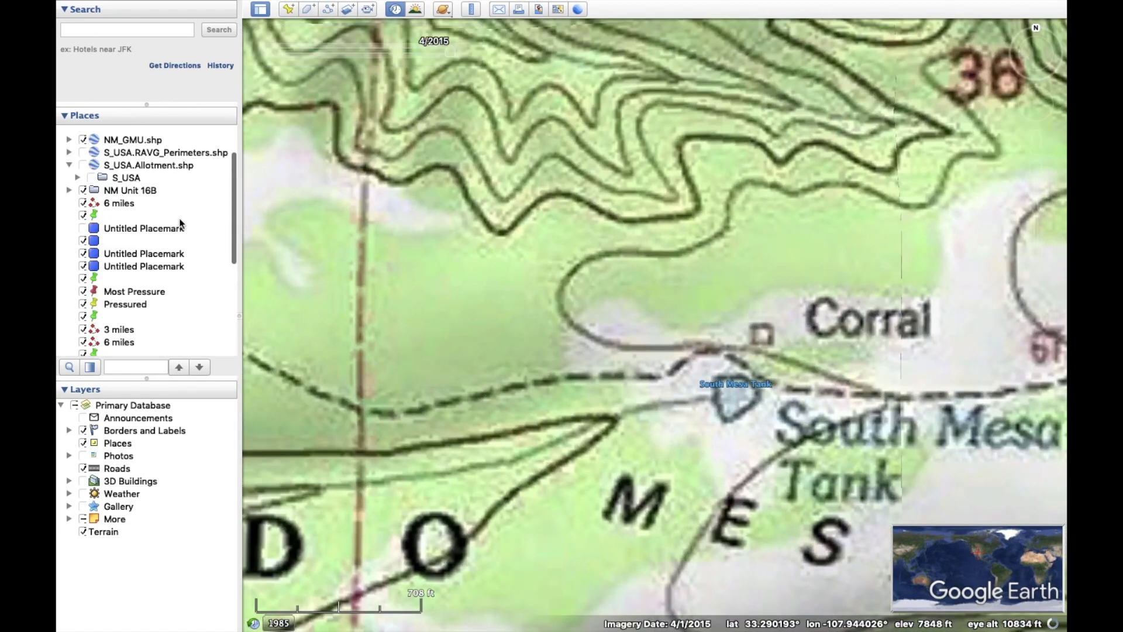
pyautogui.click(83, 156)
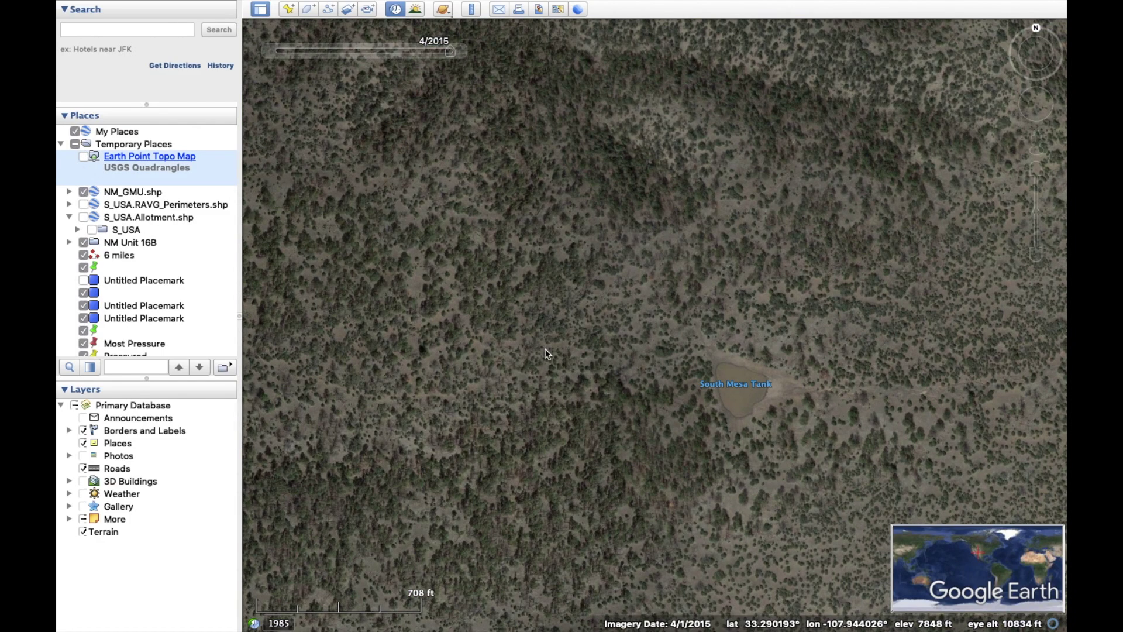
pyautogui.scroll(3, 760, 387)
pyautogui.scroll(3, 711, 424)
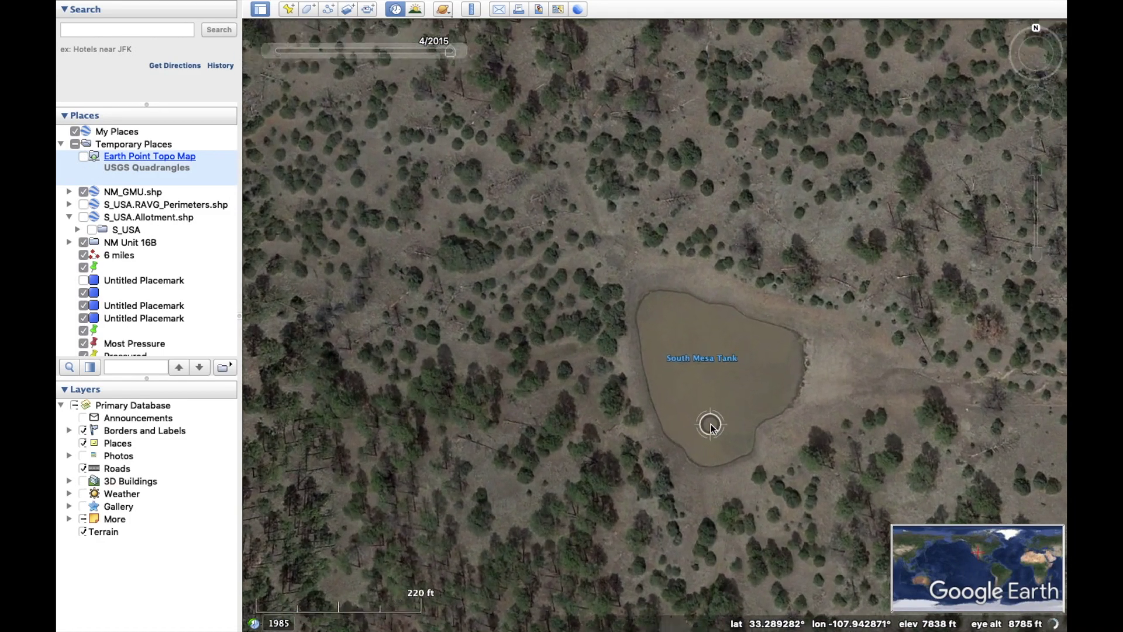
pyautogui.scroll(-5, 711, 423)
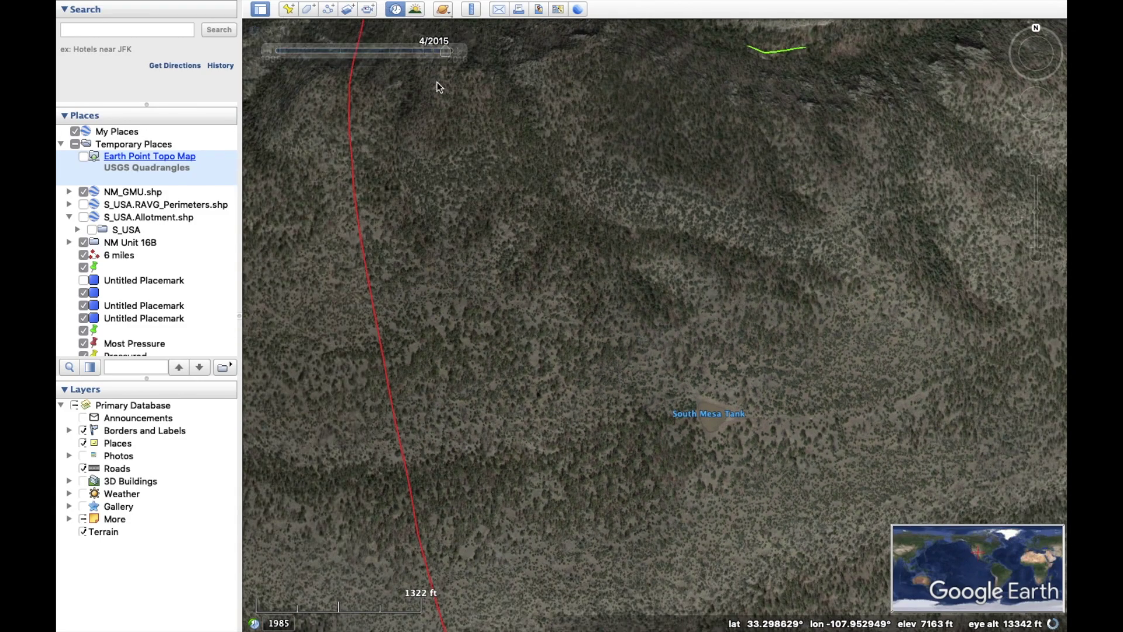
# Check South Mesa Tank on the 8/2011 historical imagery and mark it with an unnamed blue placemark
pyautogui.click(442, 48)
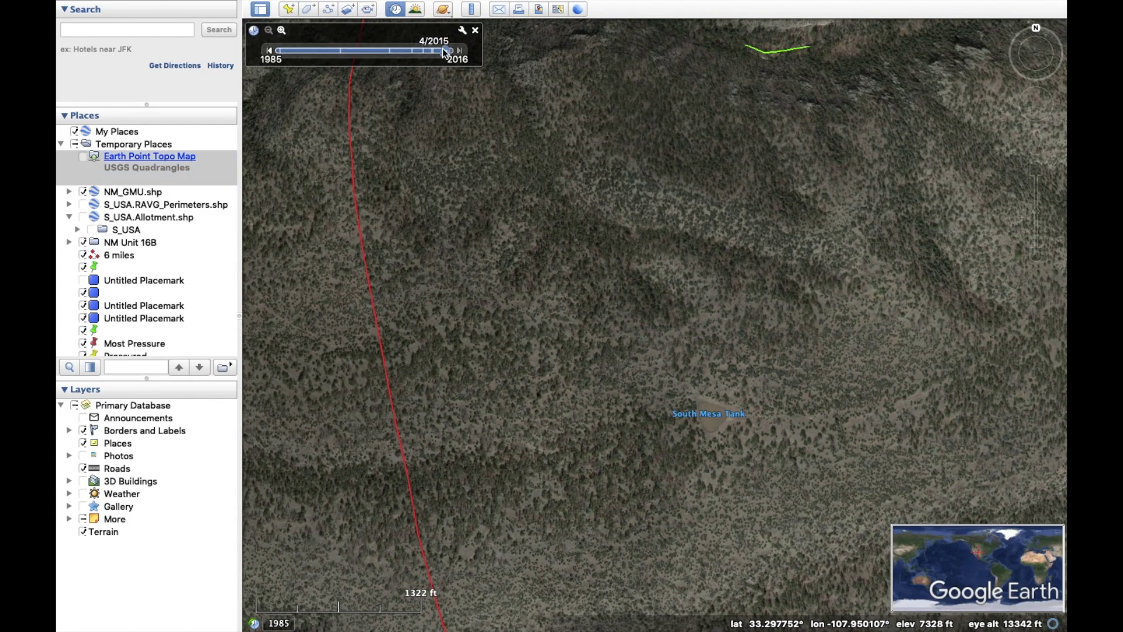
pyautogui.moveTo(430, 54); pyautogui.dragTo(424, 54)
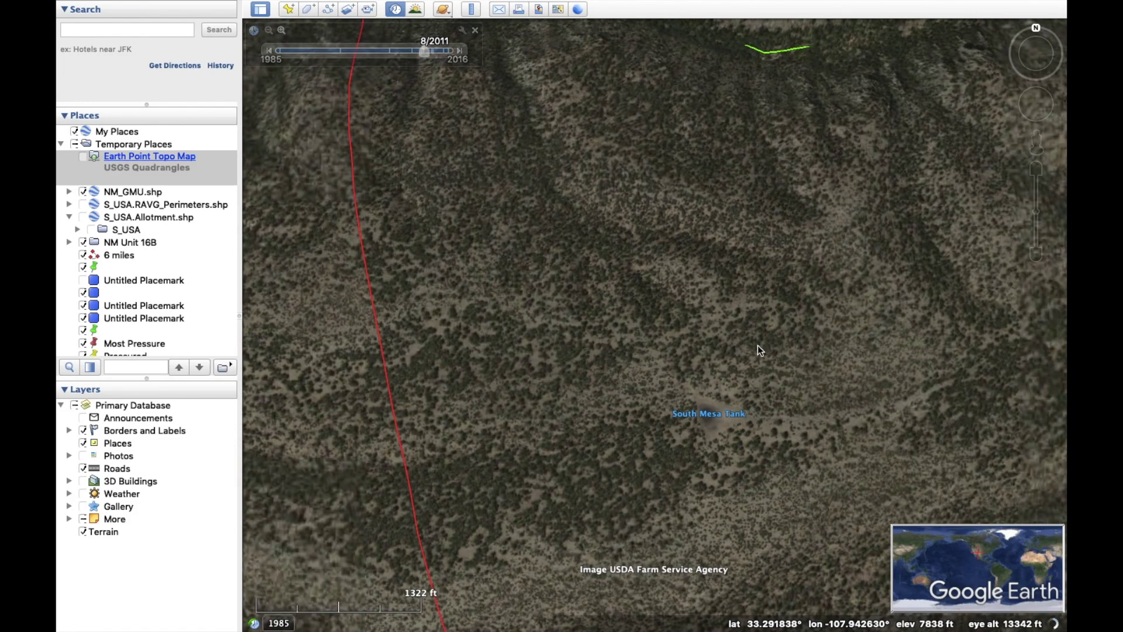
pyautogui.scroll(3, 715, 439)
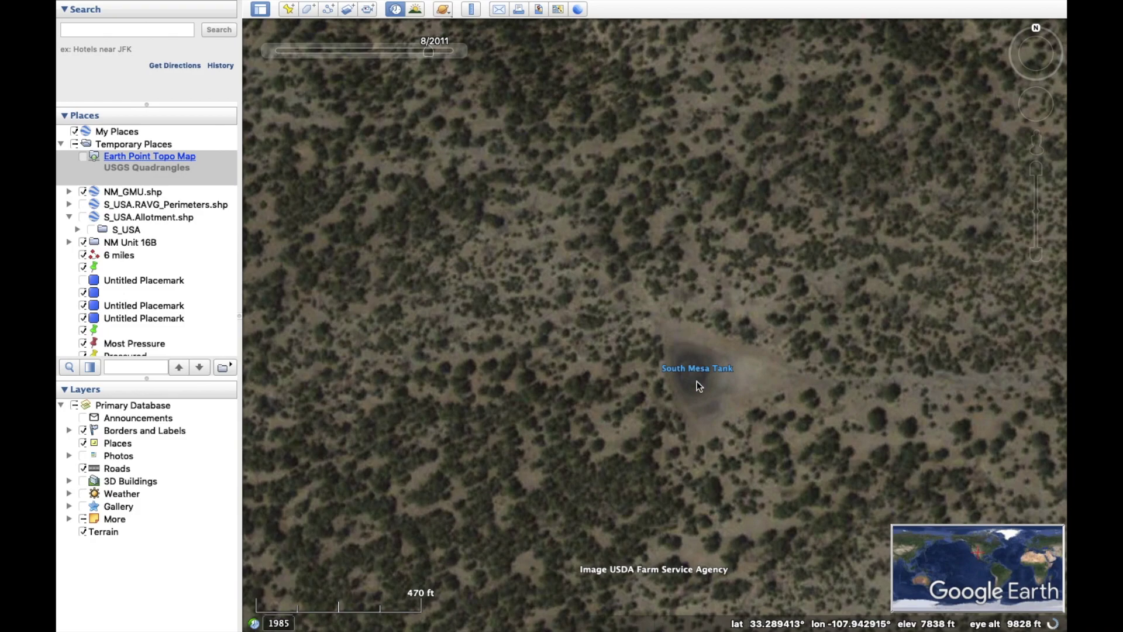
pyautogui.scroll(2, 686, 382)
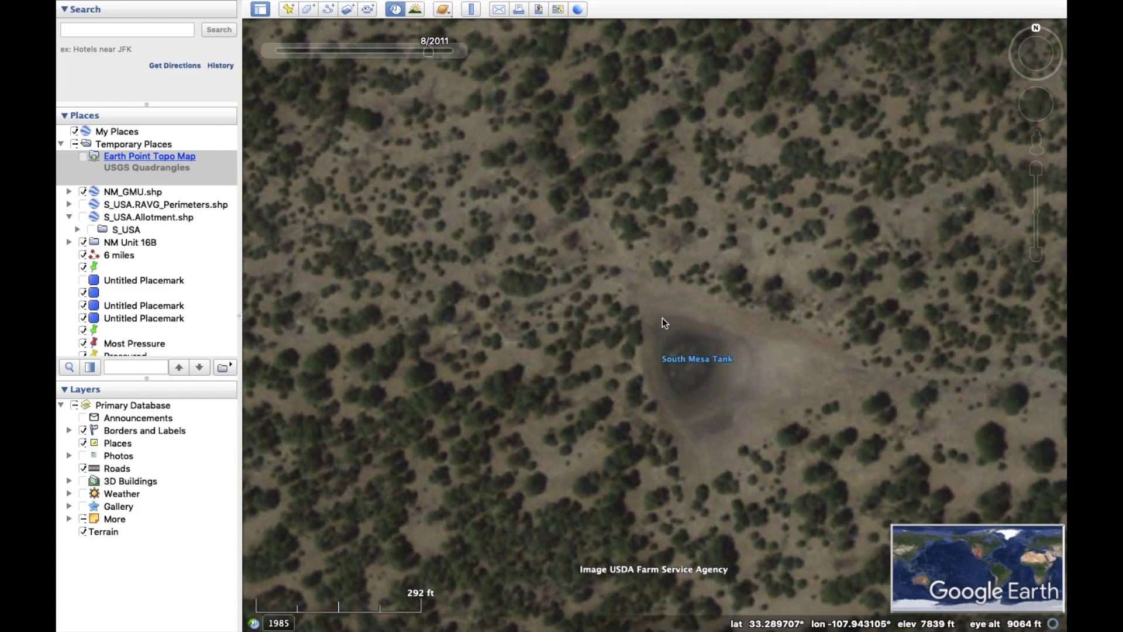
pyautogui.scroll(-5, 662, 318)
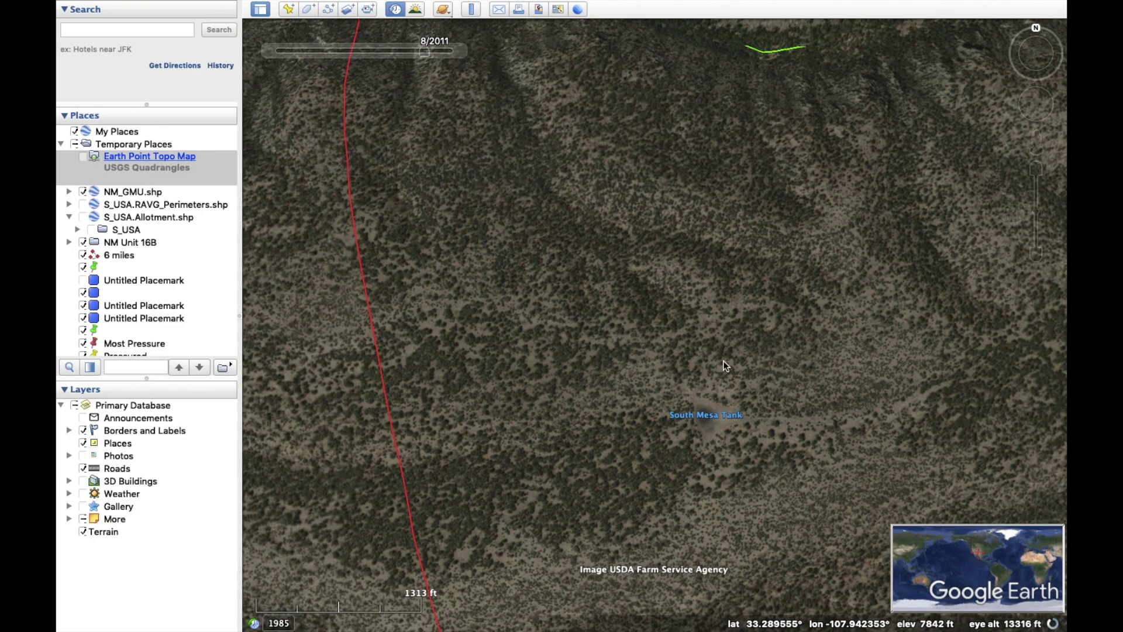
# Measure the line distance in miles from the blue South Mesa Tank placemark southeast toward the area beside the green placemarks
pyautogui.scroll(-3, 723, 361)
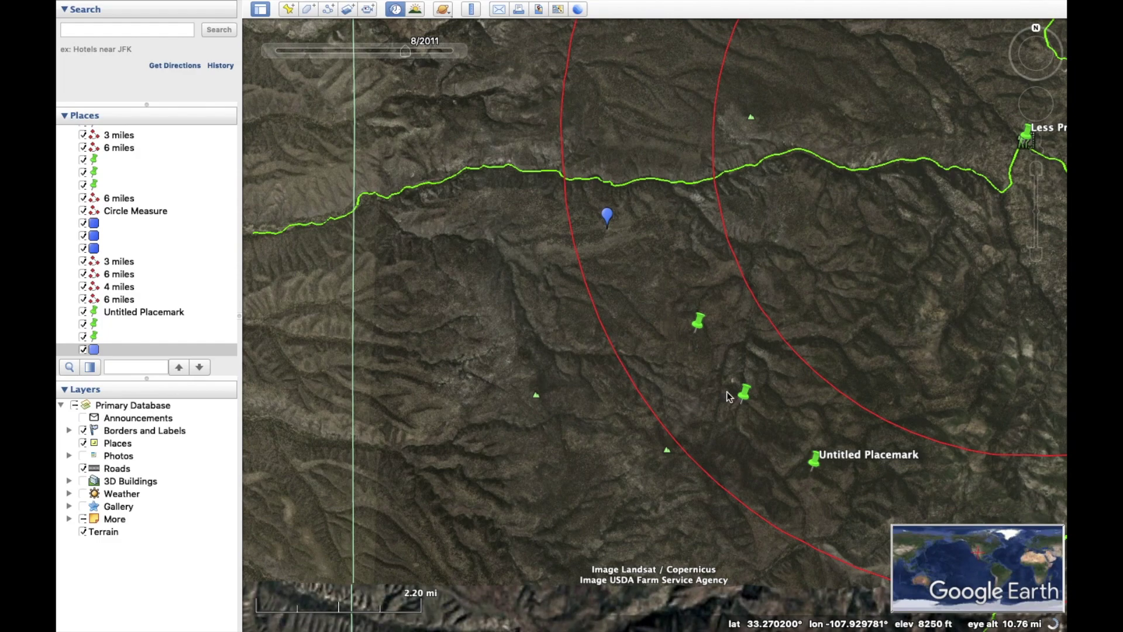
pyautogui.click(471, 10)
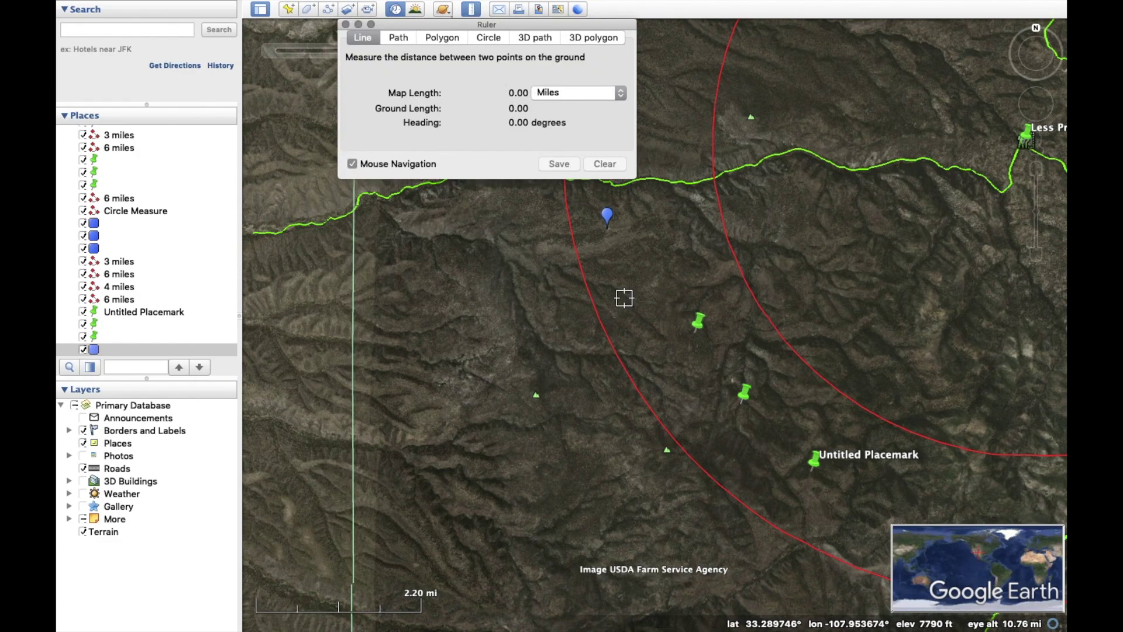
pyautogui.click(608, 228)
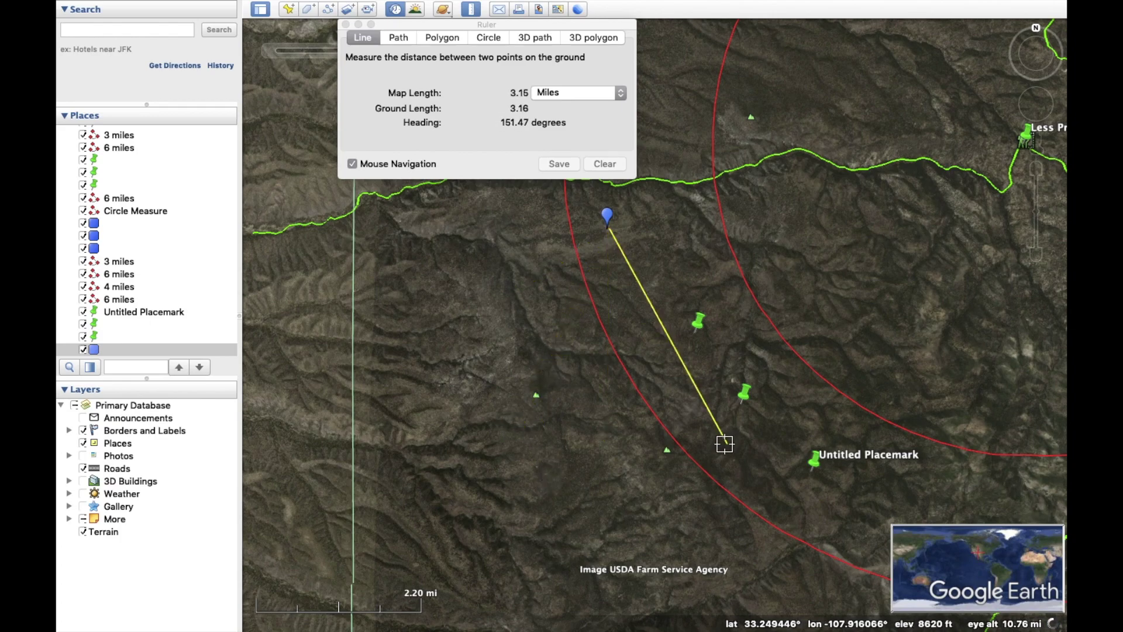
pyautogui.click(346, 24)
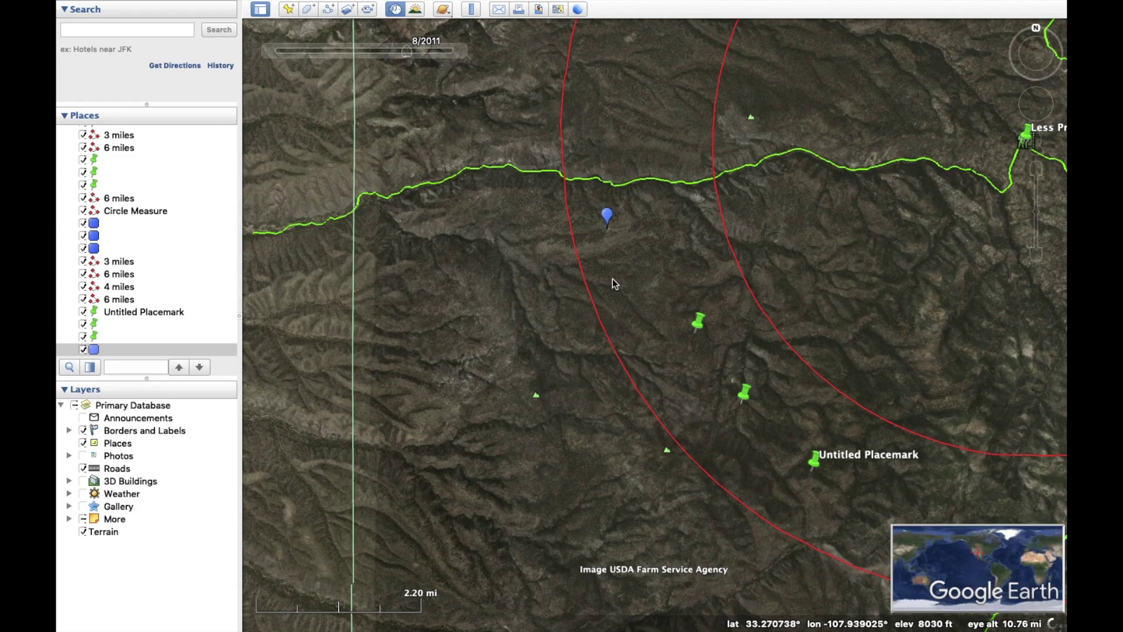
# Examine the trail and canyon just north of South Mesa Tank on the 8/2011 imagery
pyautogui.scroll(5, 613, 279)
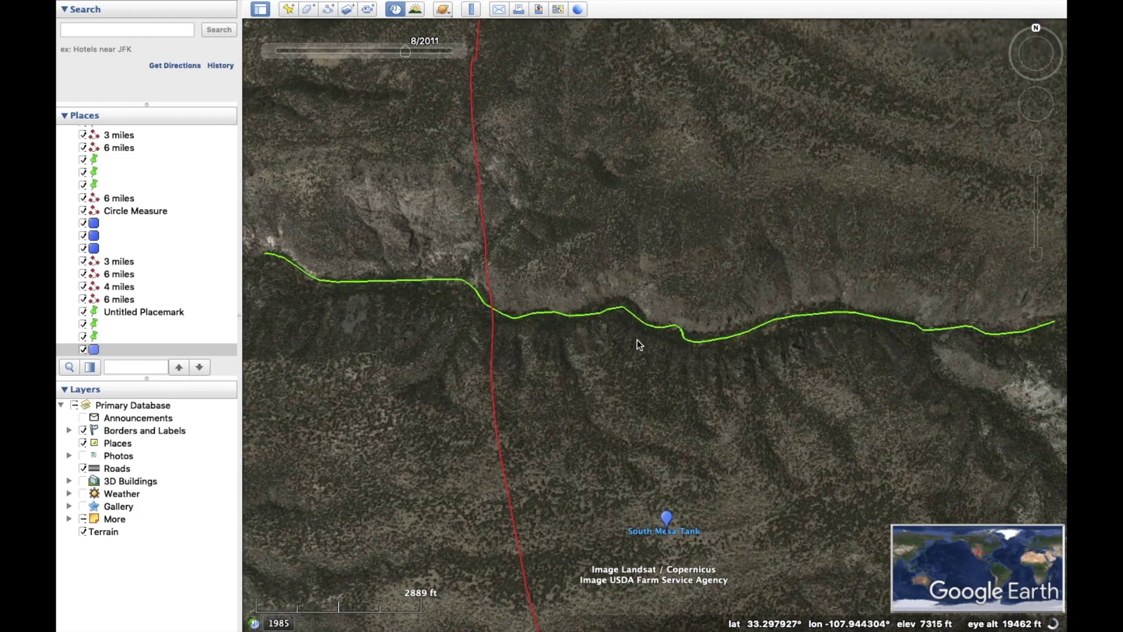
pyautogui.scroll(3, 637, 341)
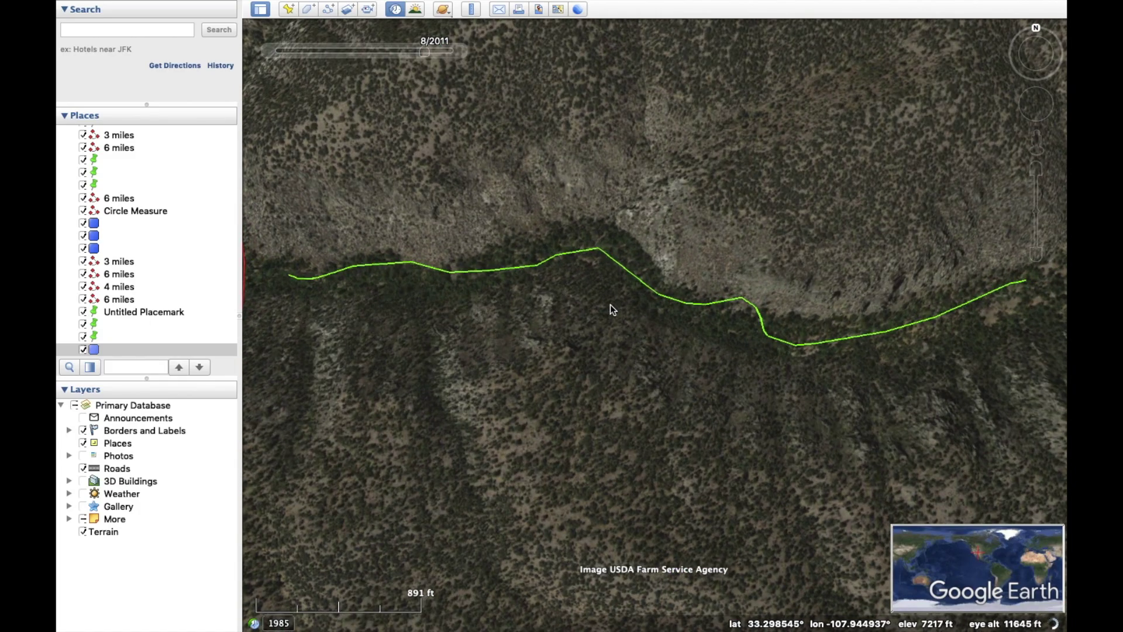
pyautogui.scroll(-7, 609, 305)
pyautogui.scroll(-5, 701, 335)
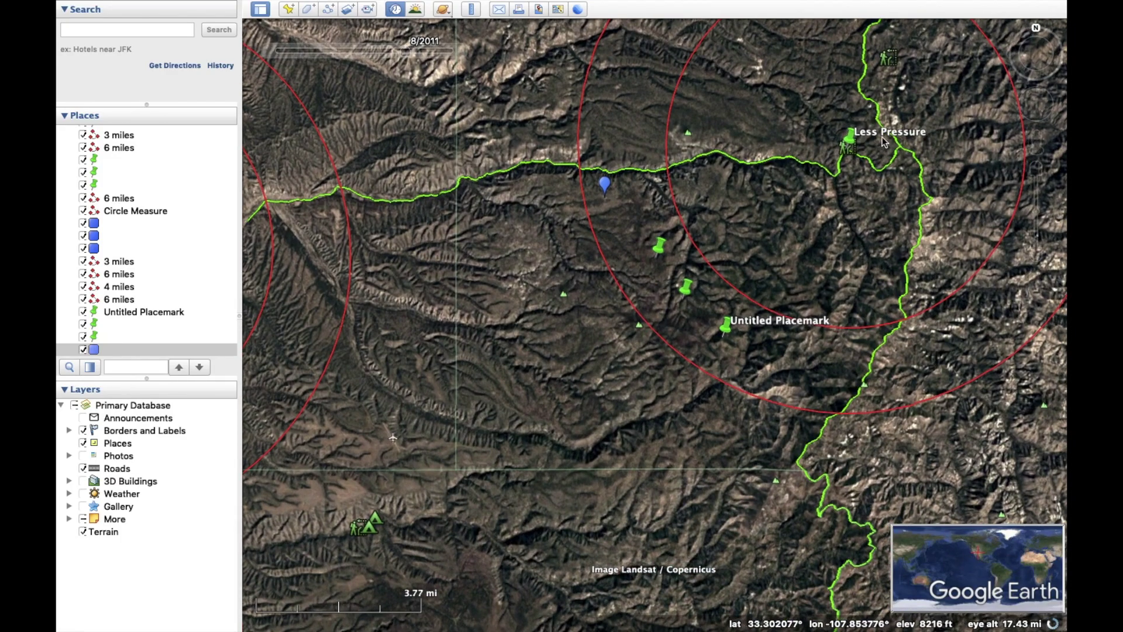
# Review the pressure circles and the green and blue placemarks across Gila National Forest, including the western Pressured and Most Pressure areas
pyautogui.scroll(-6, 673, 165)
pyautogui.moveTo(673, 165); pyautogui.dragTo(939, 291)
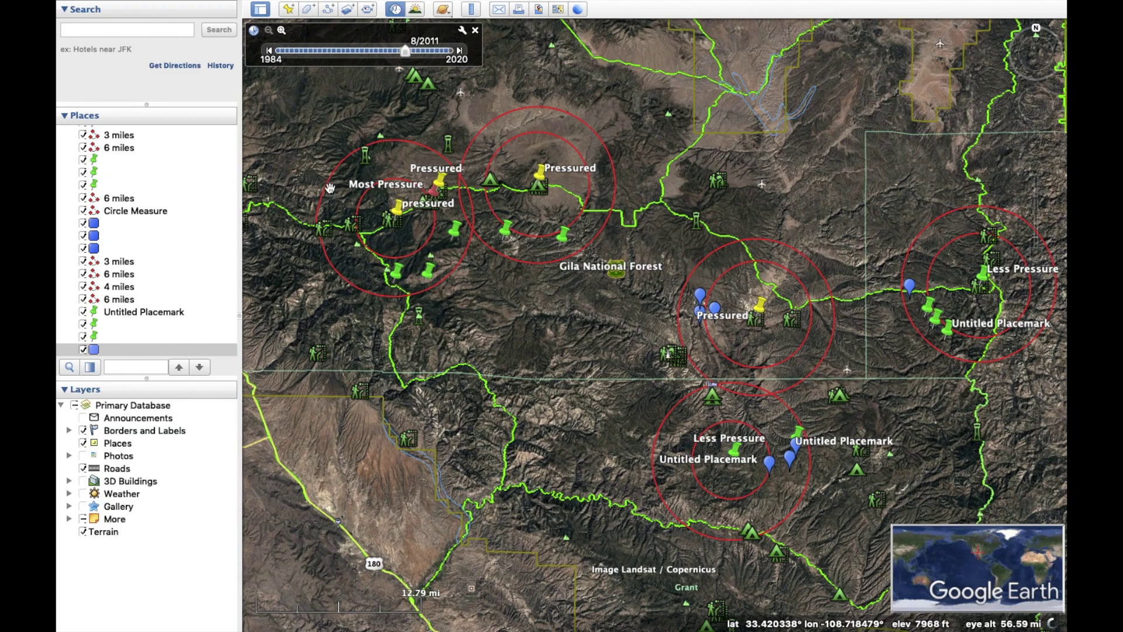
pyautogui.scroll(5, 344, 232)
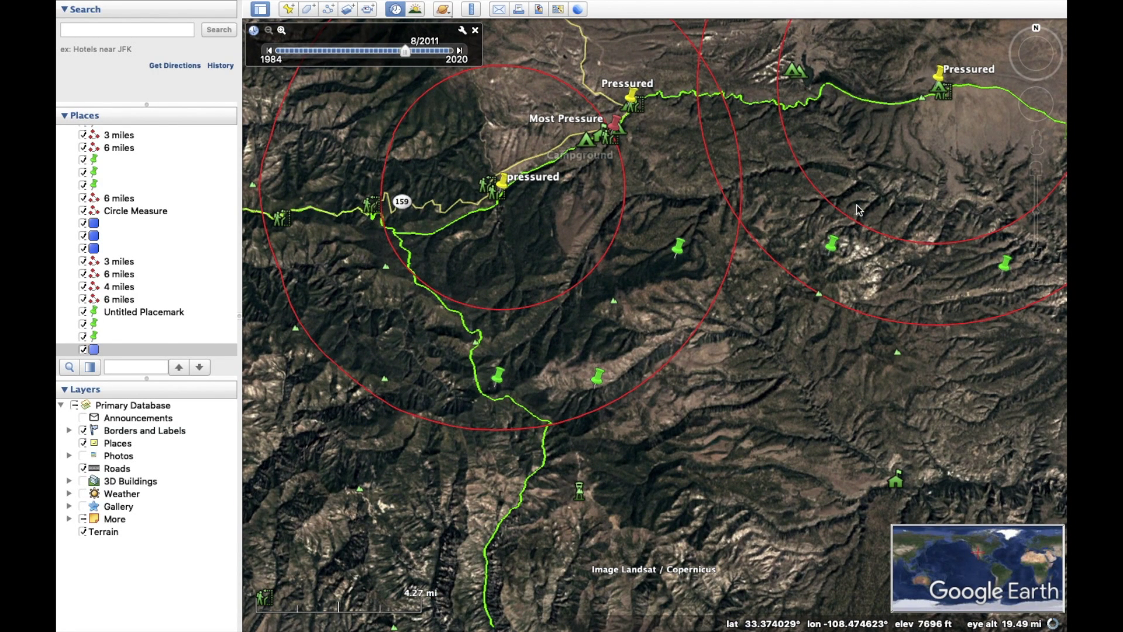
pyautogui.moveTo(822, 231); pyautogui.dragTo(697, 285)
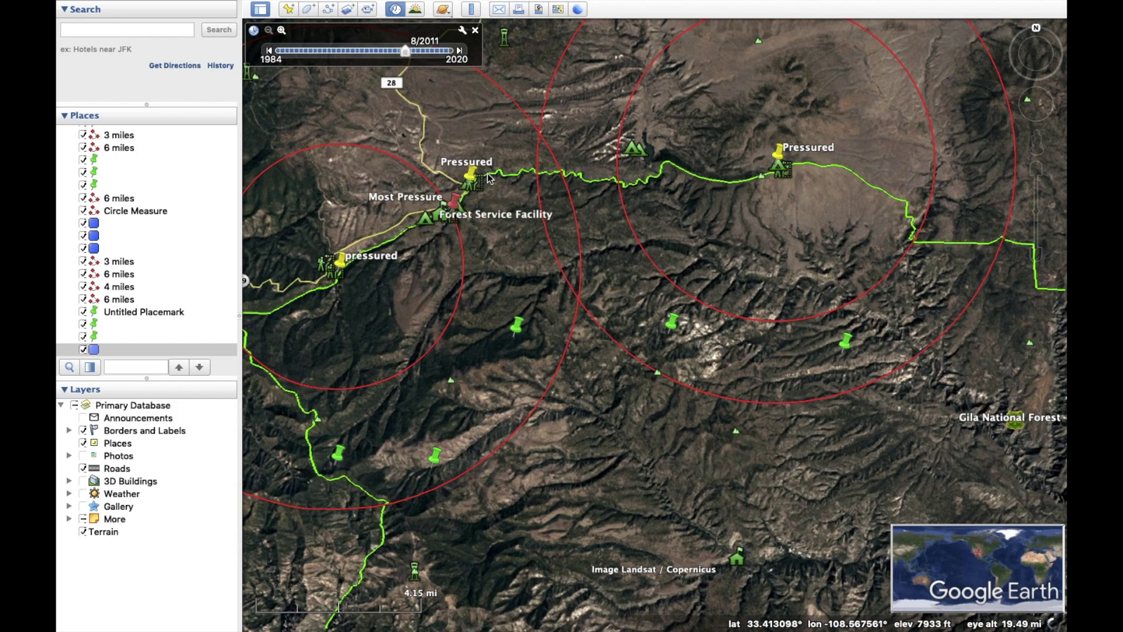
pyautogui.scroll(-1, 489, 176)
pyautogui.scroll(-3, 489, 175)
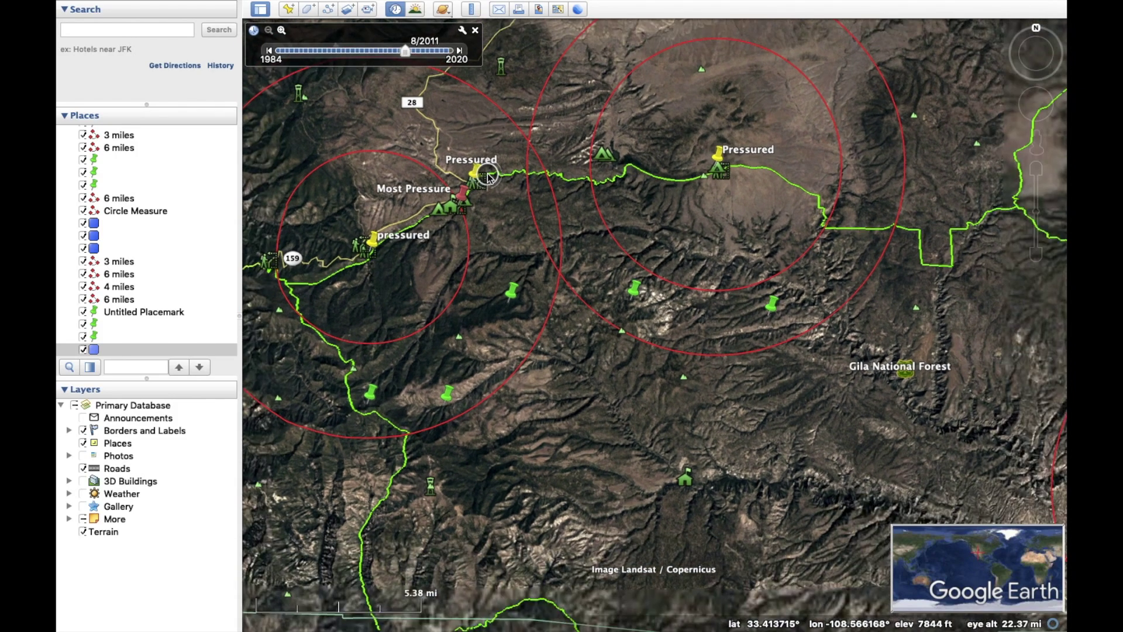
pyautogui.scroll(-2, 489, 175)
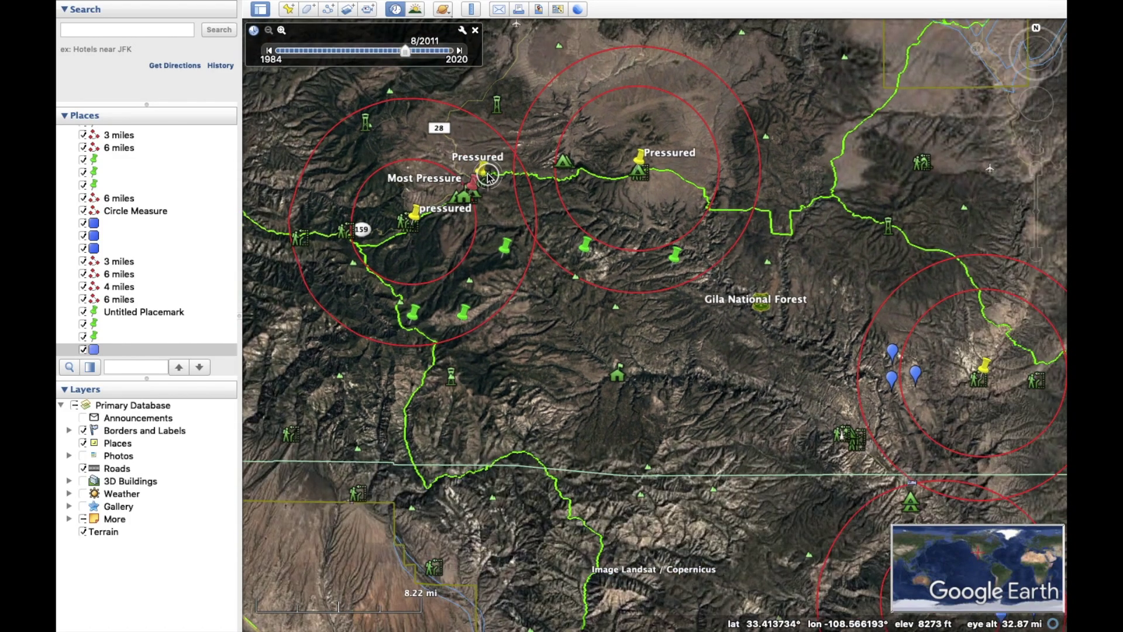
pyautogui.scroll(-3, 488, 175)
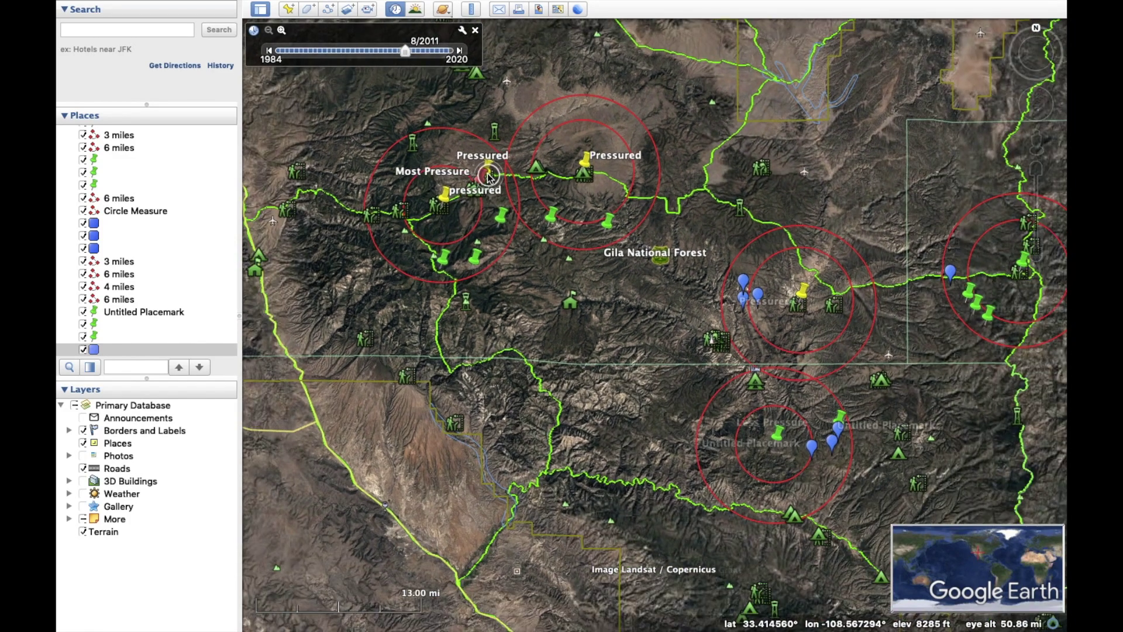
pyautogui.scroll(-3, 489, 175)
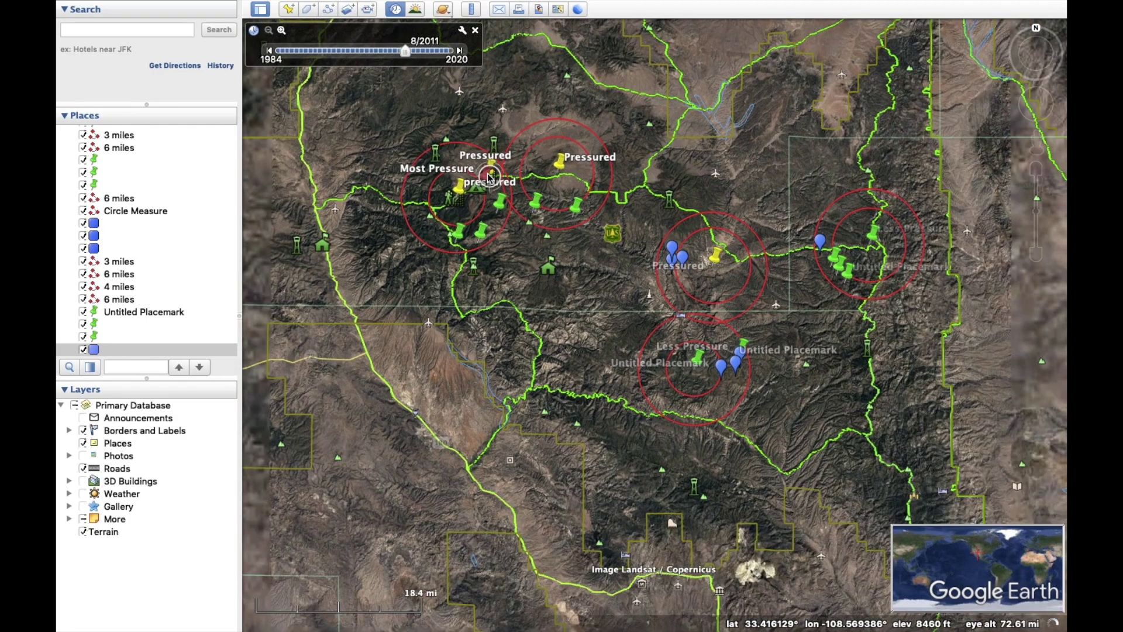
pyautogui.scroll(-2, 489, 176)
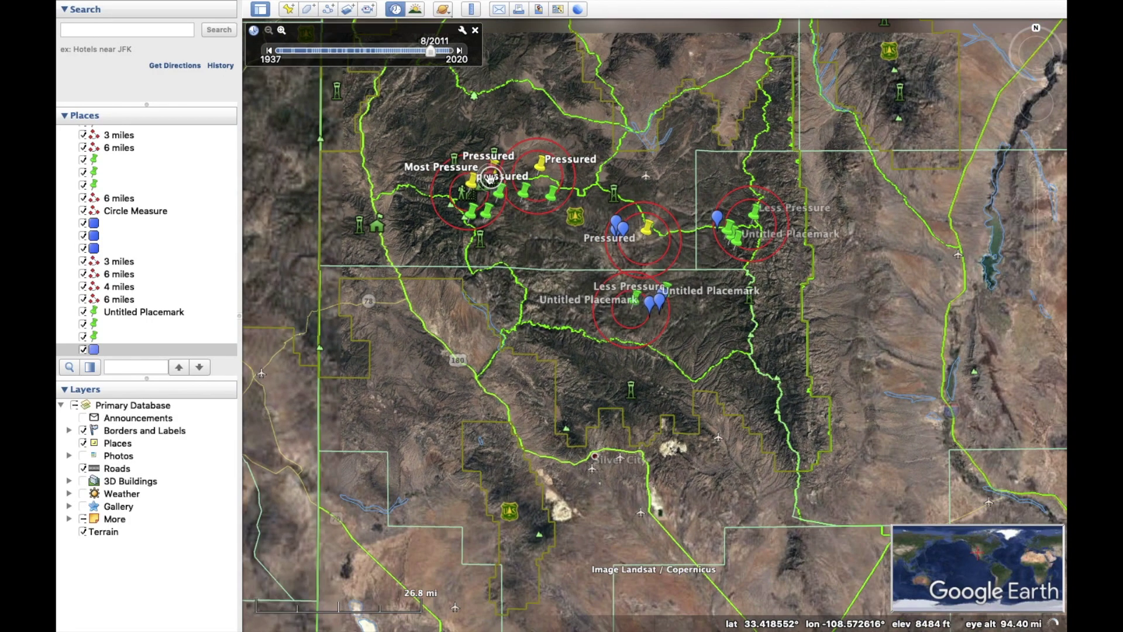